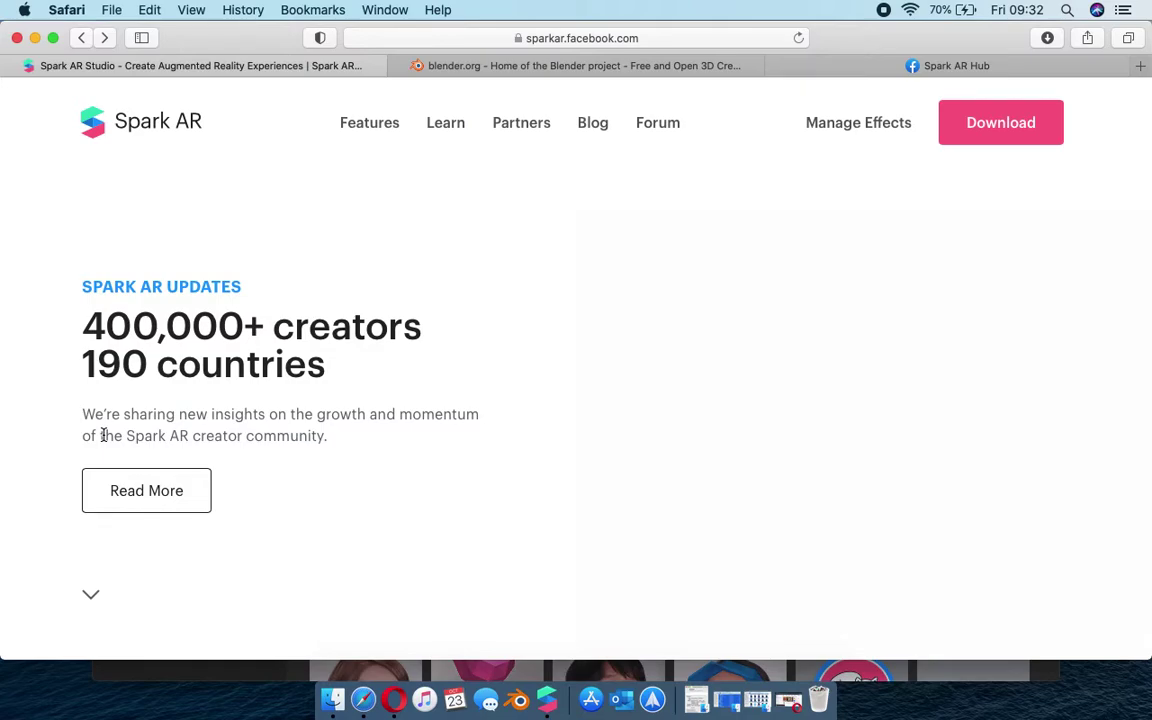
- Look through the Spark AR home page and open the Spark AR Studio download page
scroll(267, 543, down, 6)
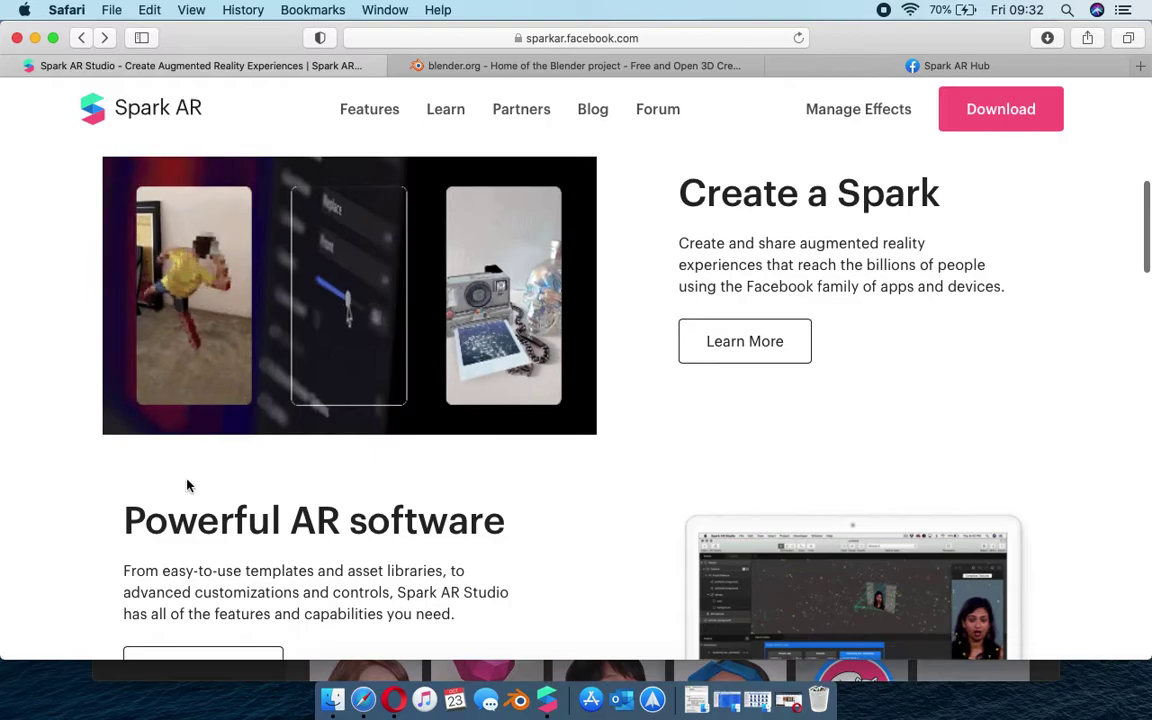
scroll(493, 514, down, 2)
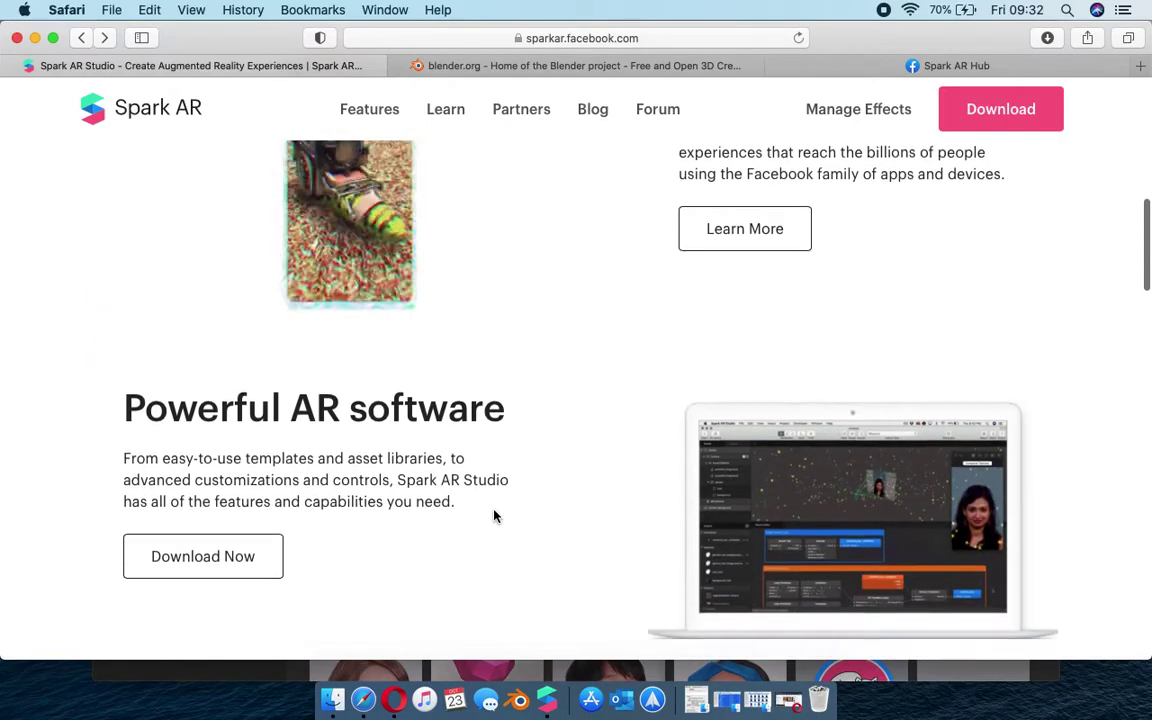
scroll(493, 515, down, 4)
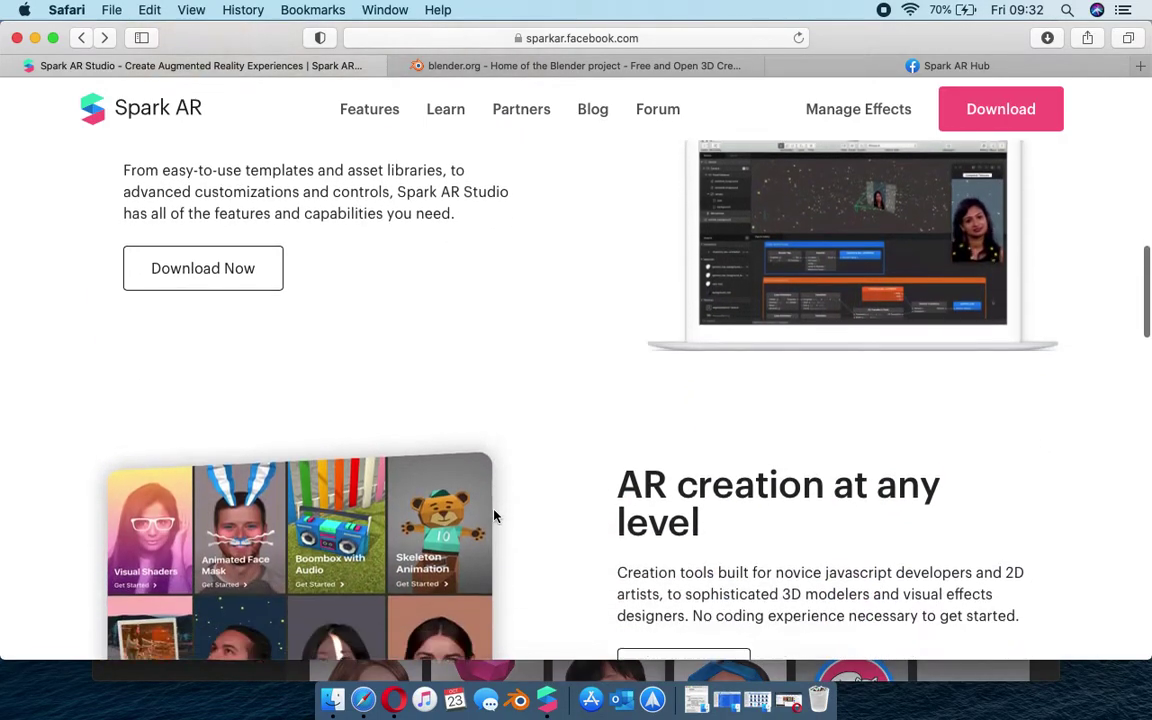
scroll(493, 515, down, 8)
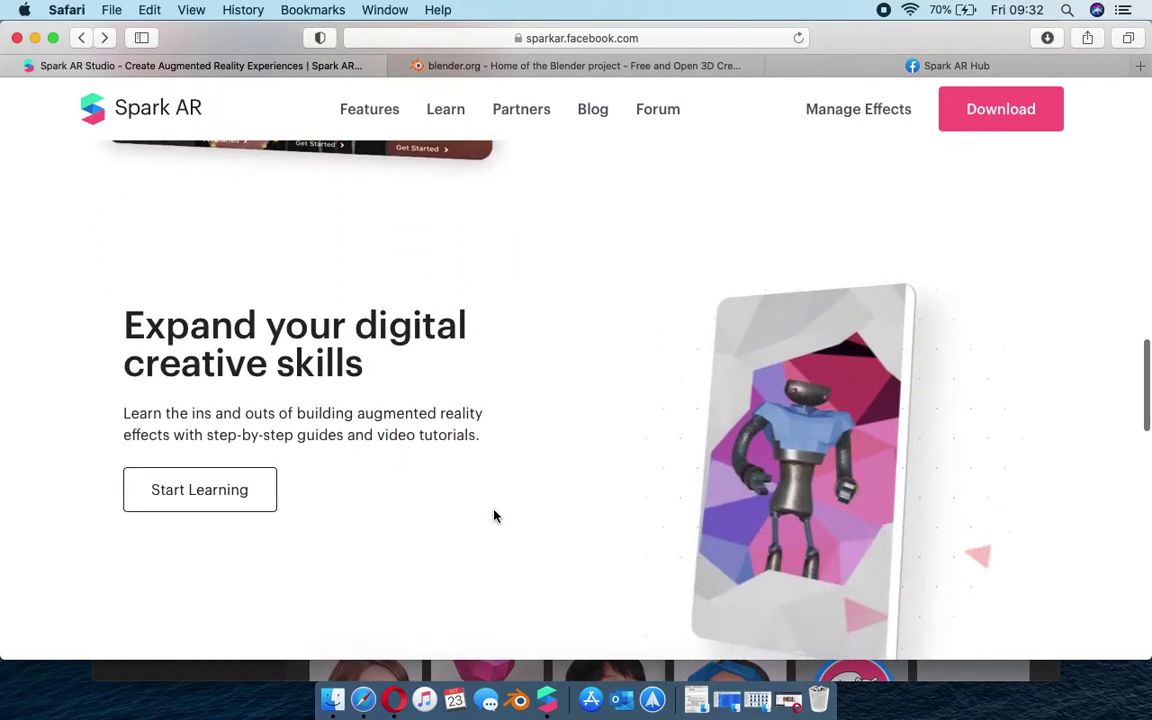
scroll(493, 515, up, 10)
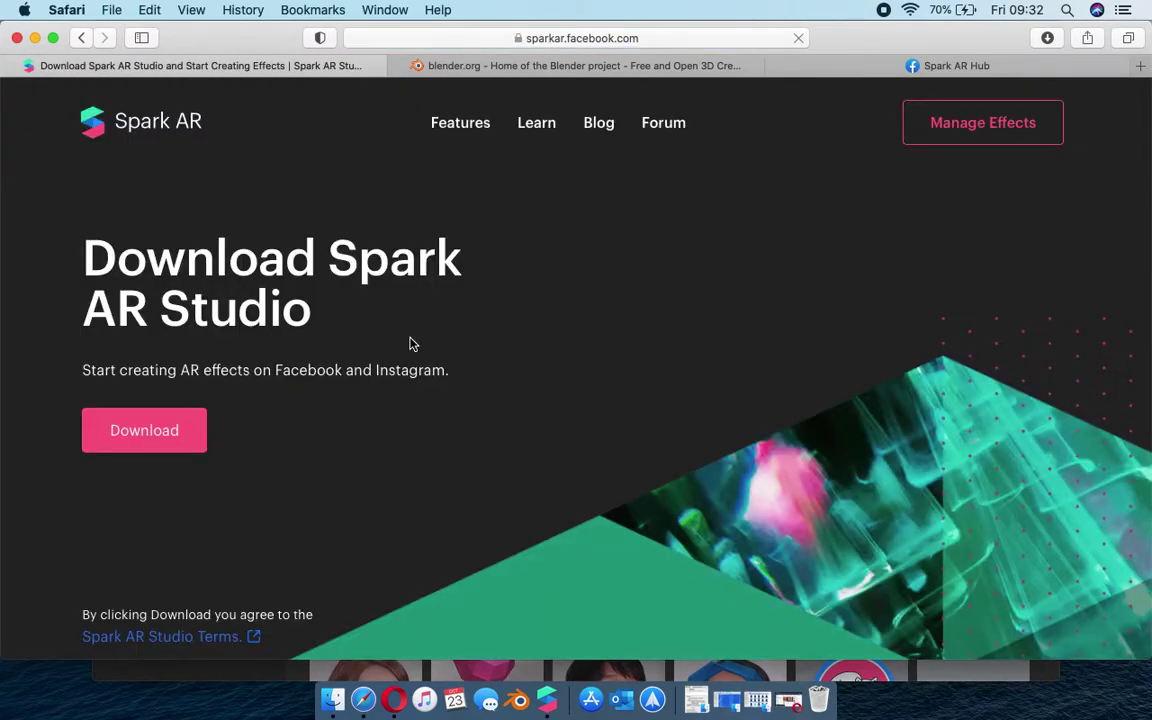
scroll(411, 342, down, 5)
scroll(139, 465, up, 5)
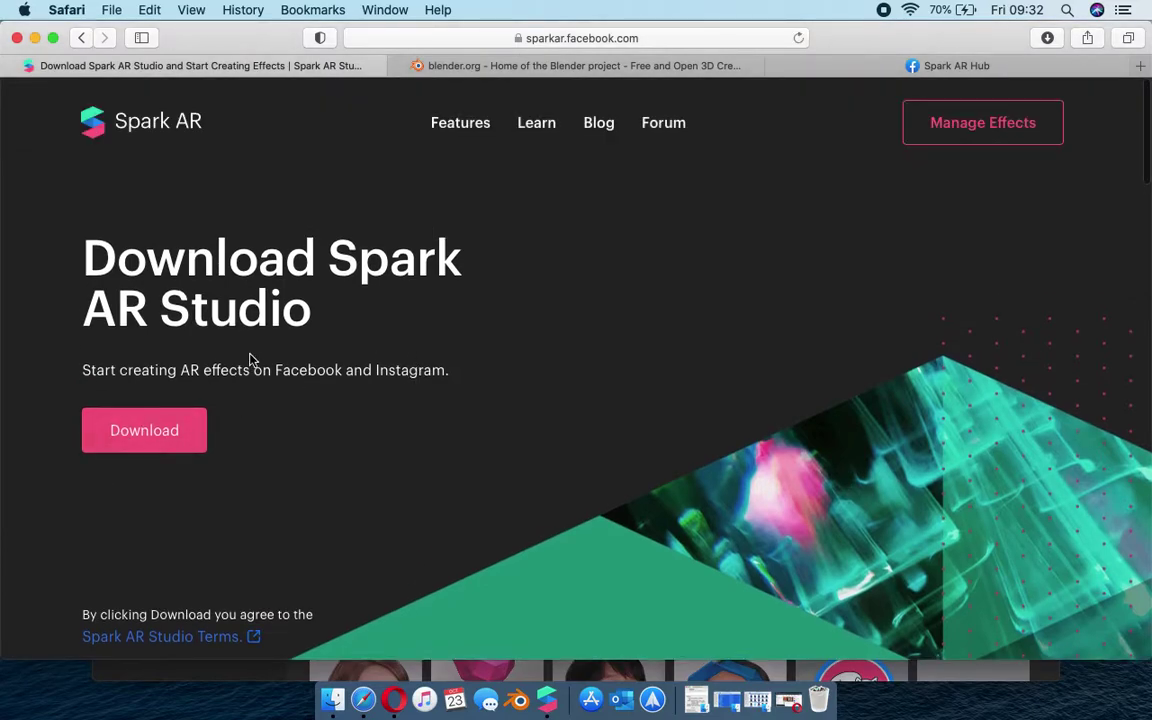
- View the Blender home page, and examine the lifetime insights and effects list in Spark AR Hub
mouse_move(553, 65)
click(553, 65)
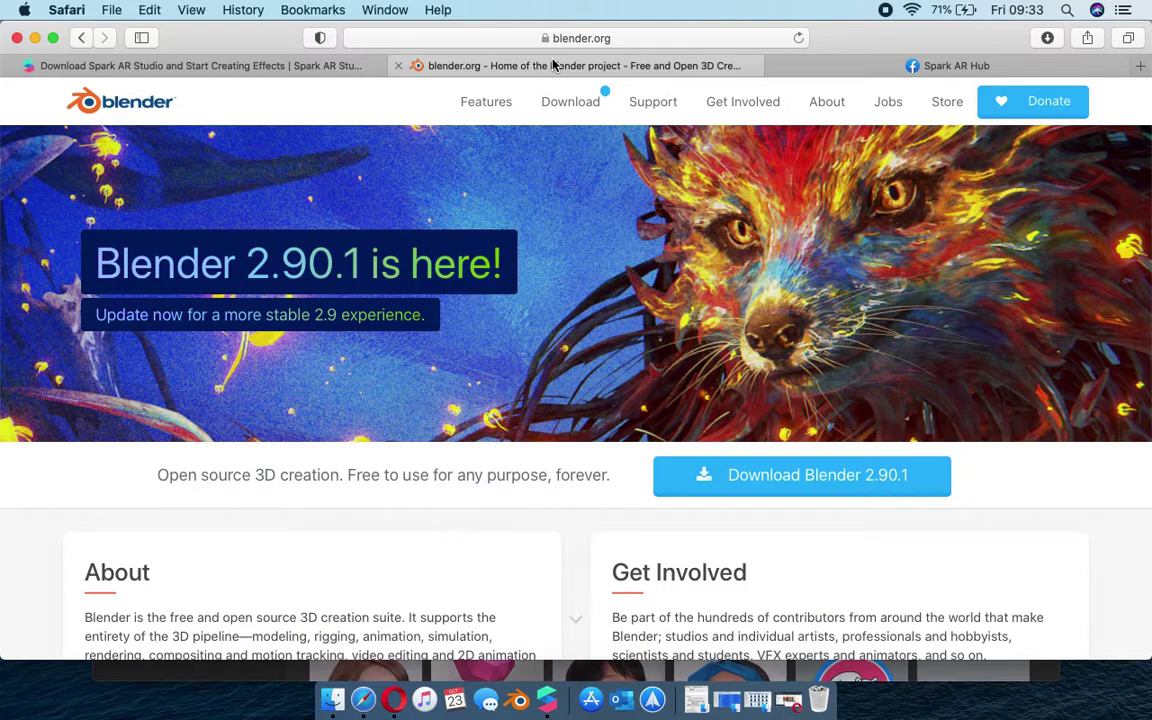
click(914, 68)
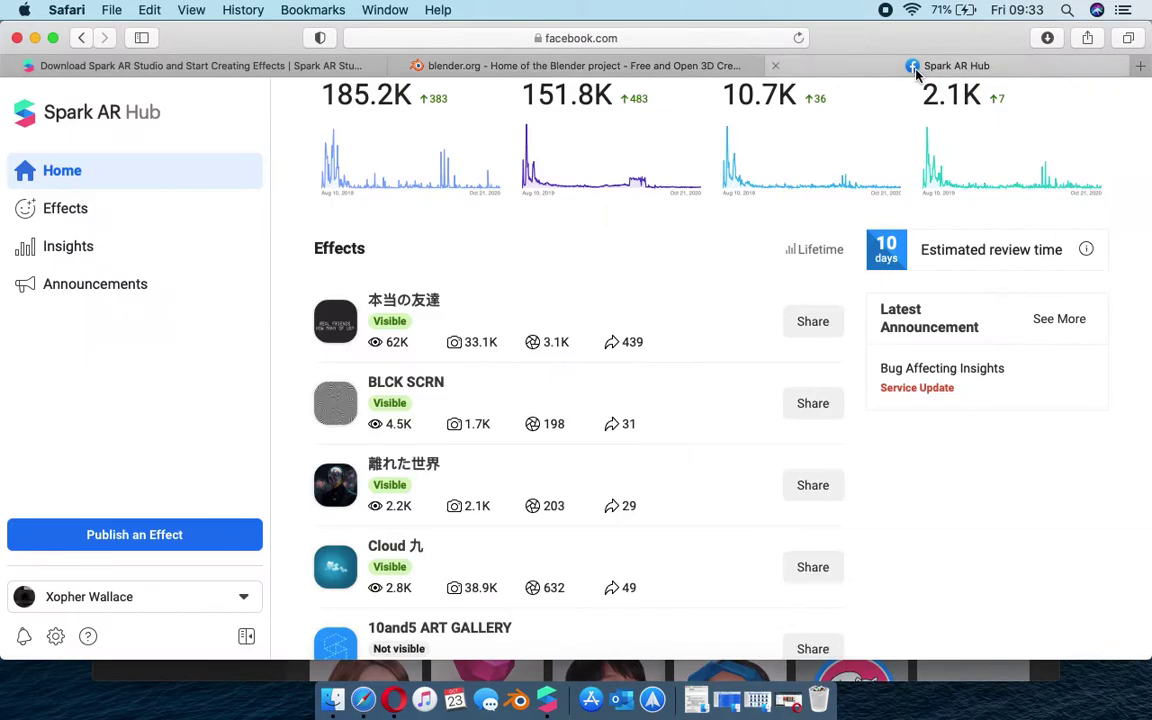
scroll(462, 316, up, 3)
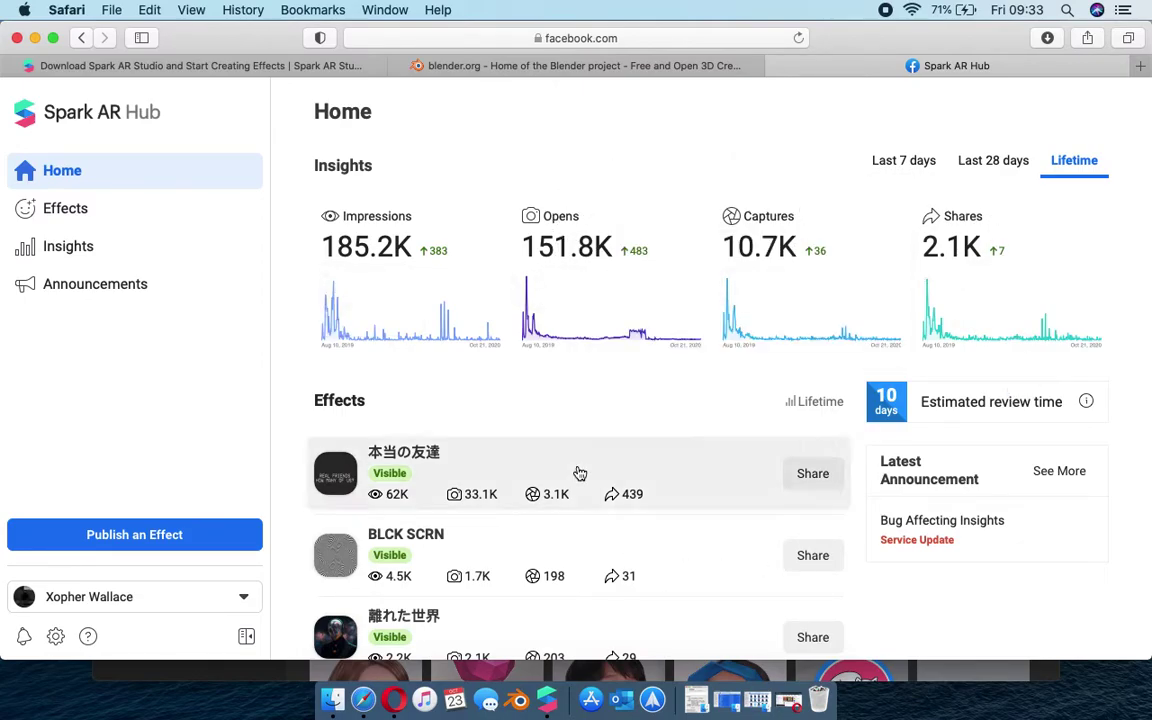
scroll(579, 473, down, 10)
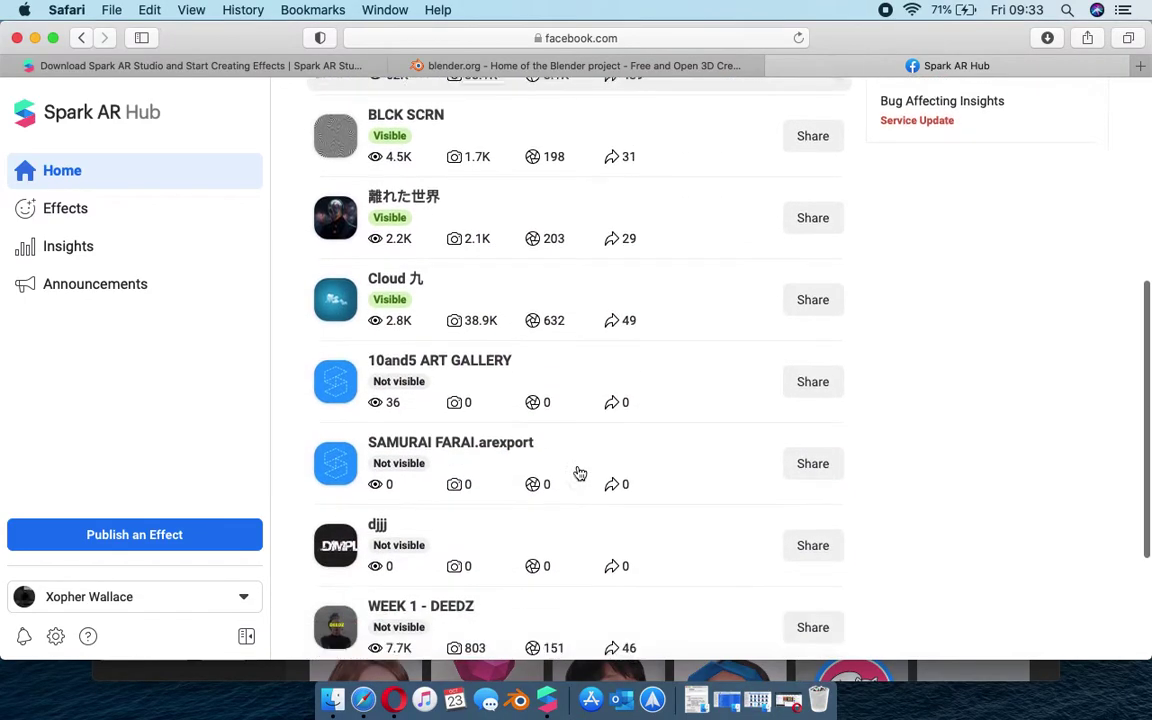
scroll(579, 473, up, 10)
scroll(579, 473, down, 9)
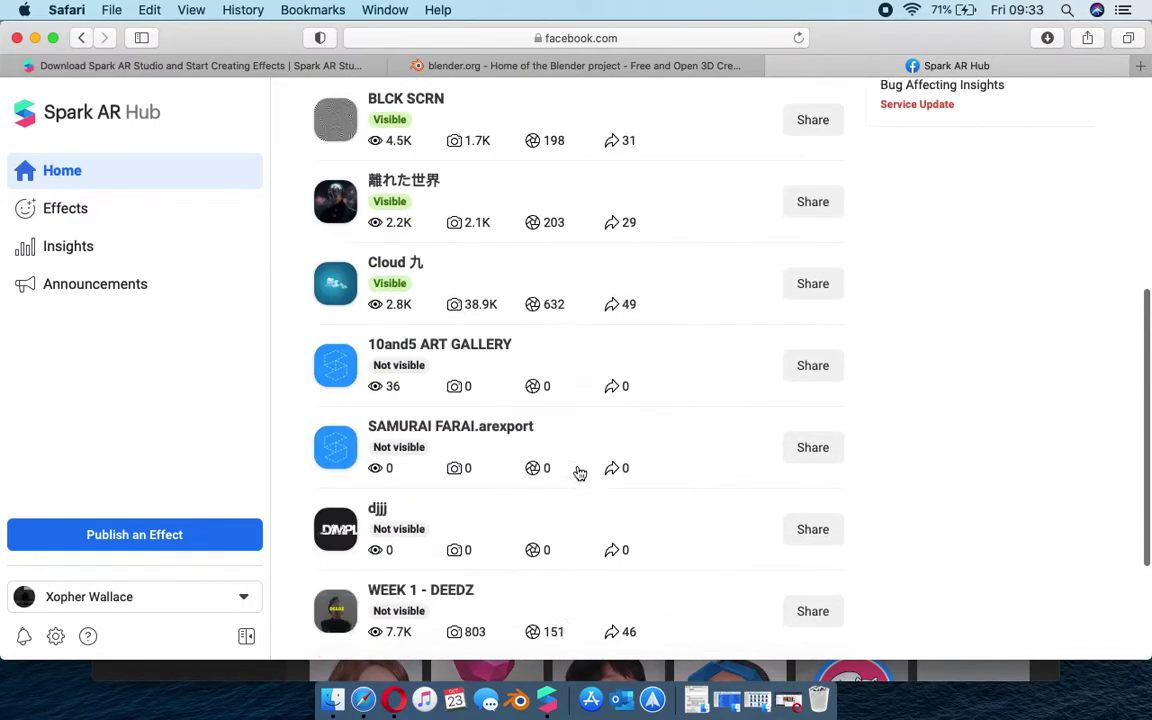
scroll(579, 473, up, 9)
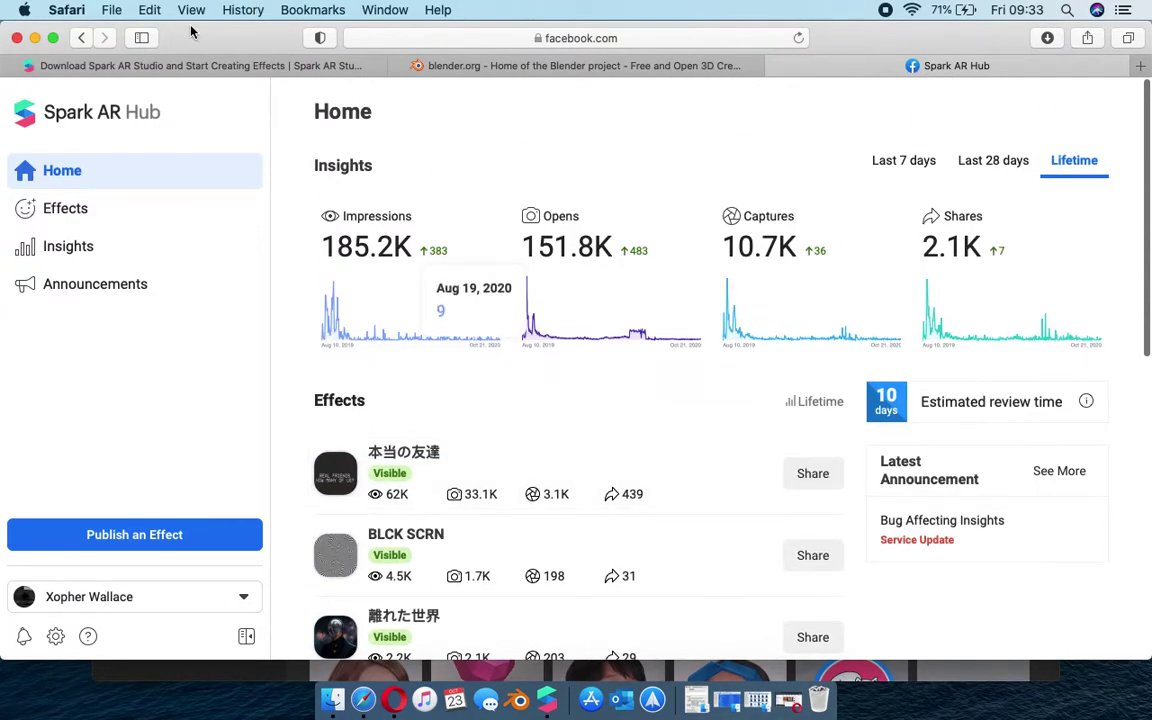
- Switch to Spark AR Studio by minimizing the browser and look through the available project templates
click(35, 38)
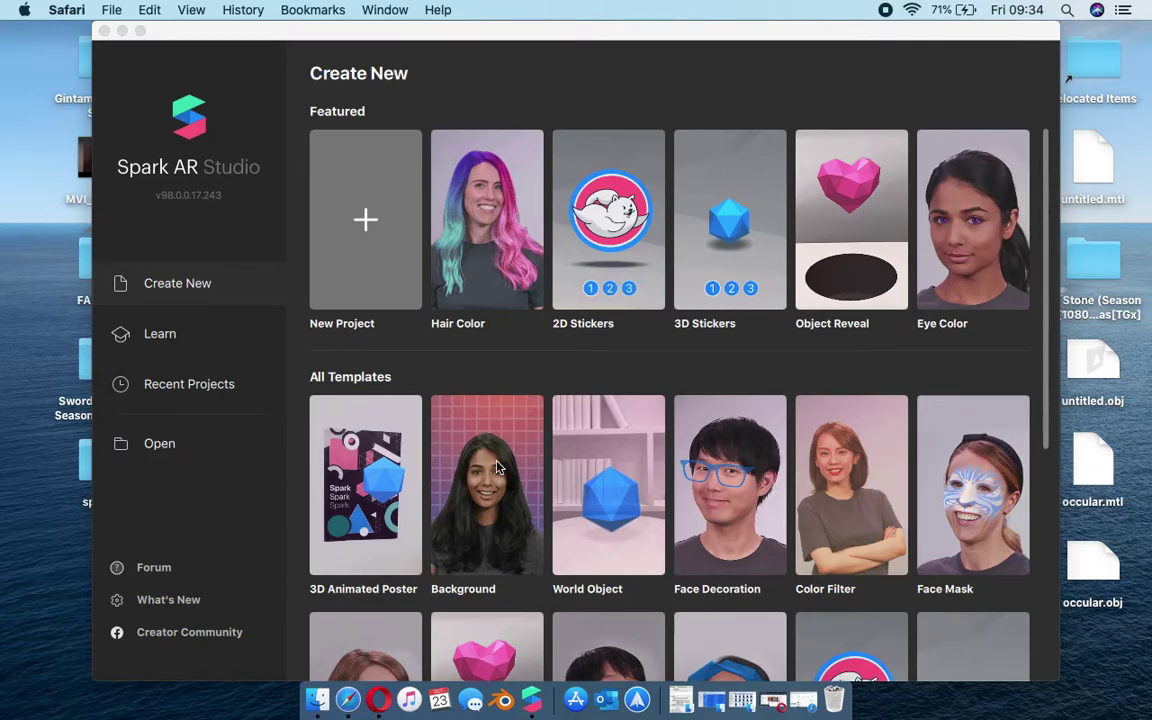
scroll(497, 467, down, 5)
scroll(497, 467, down, 2)
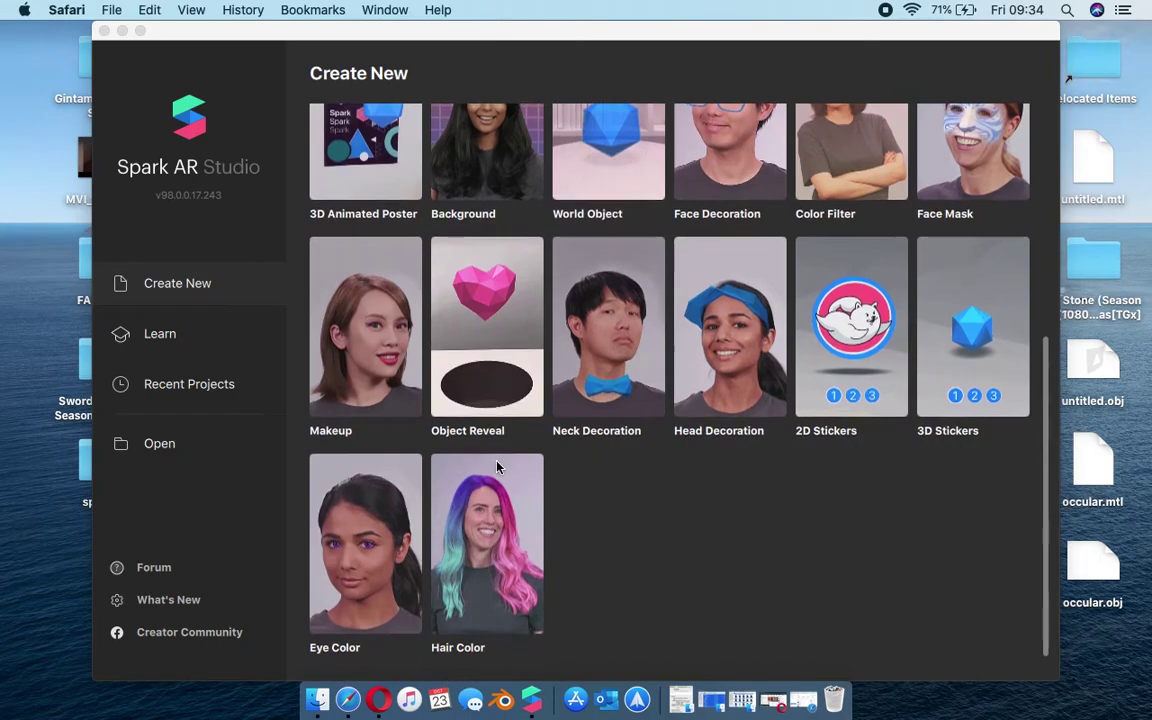
scroll(497, 467, up, 5)
scroll(497, 467, down, 5)
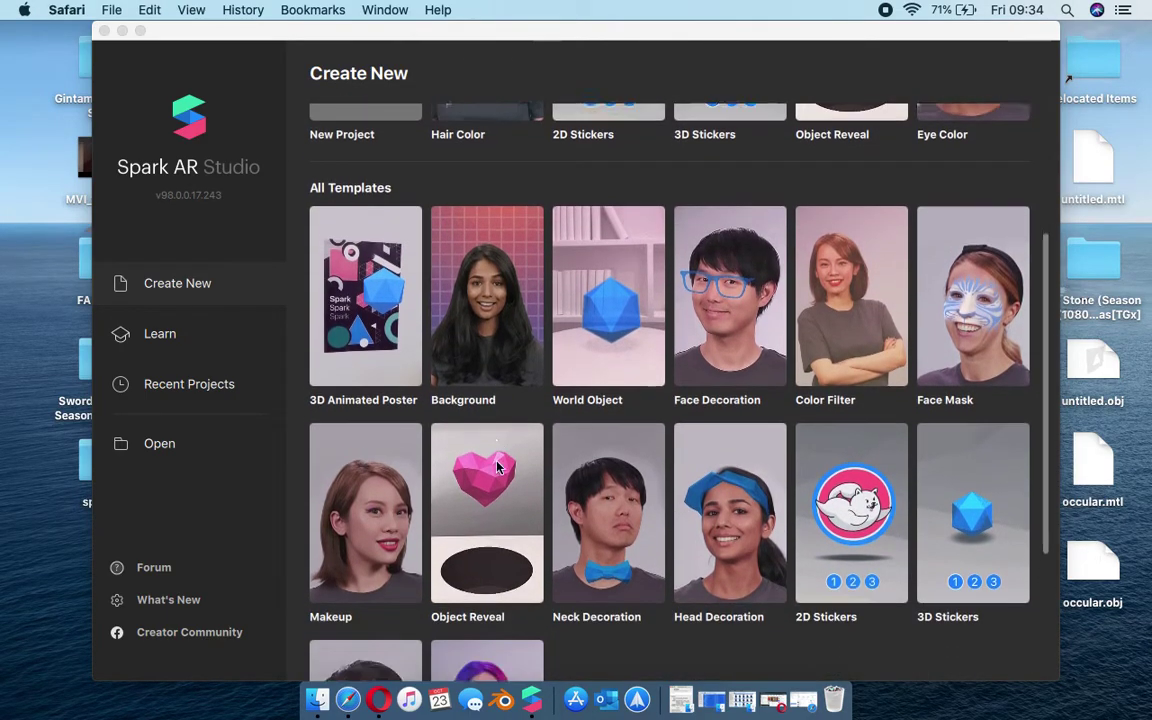
scroll(497, 467, down, 1)
scroll(497, 467, up, 7)
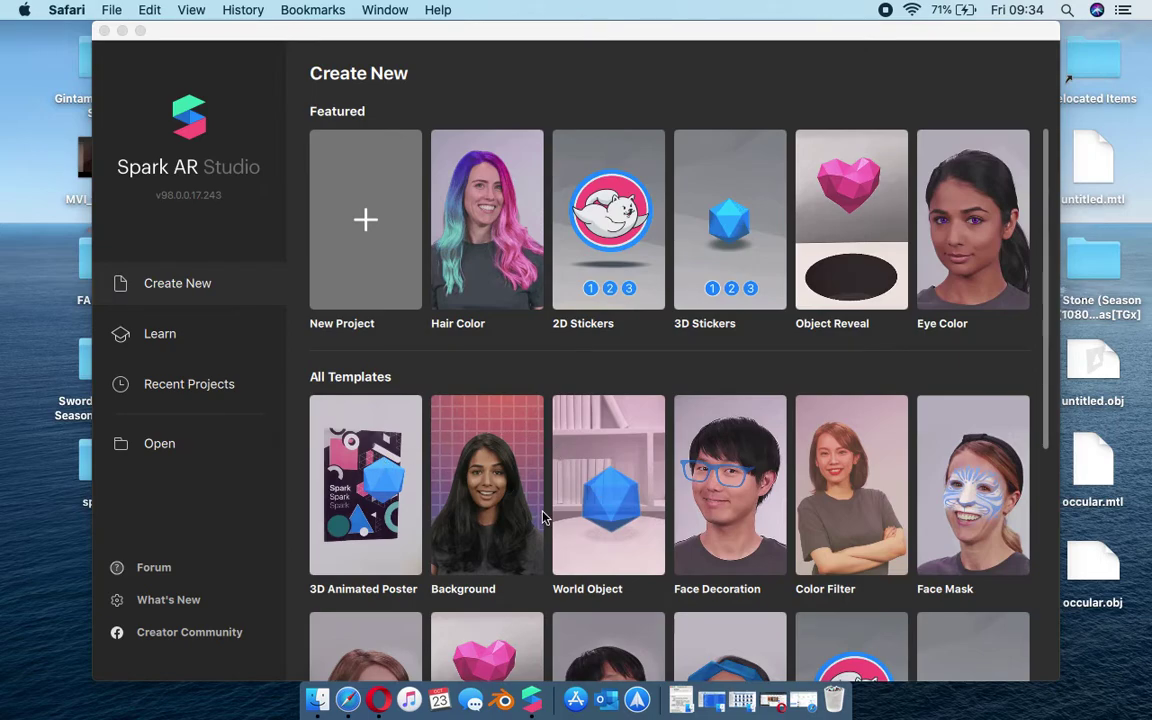
scroll(705, 492, down, 5)
scroll(705, 492, down, 4)
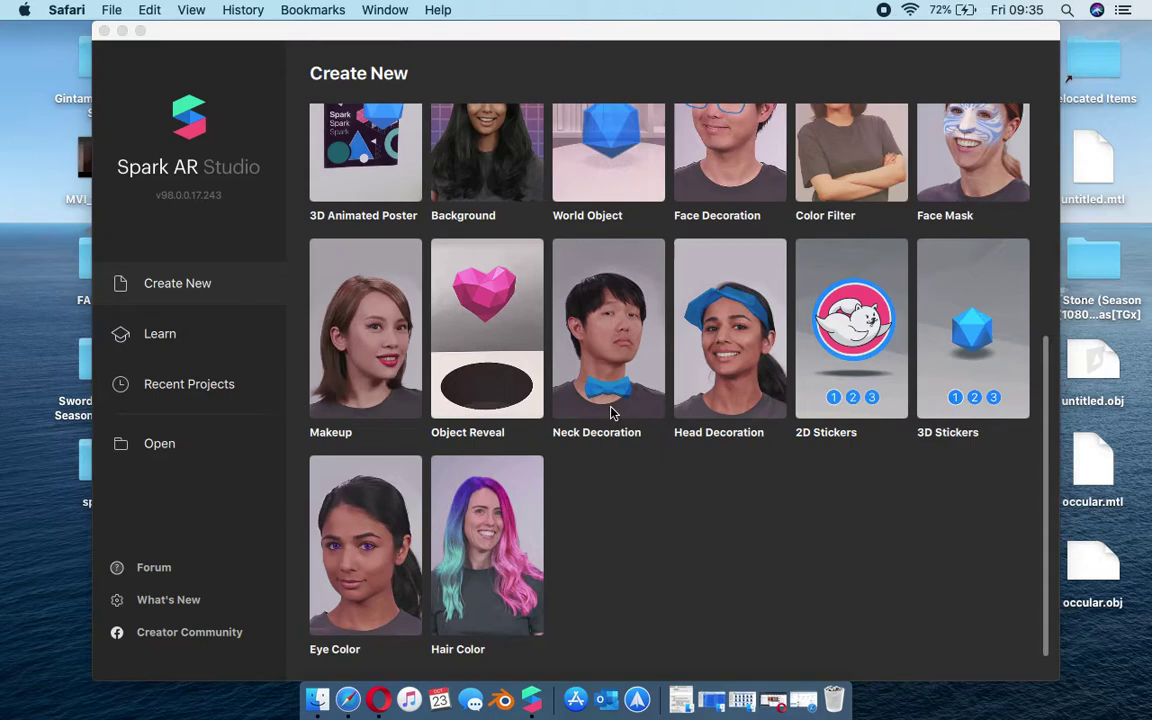
scroll(612, 413, up, 5)
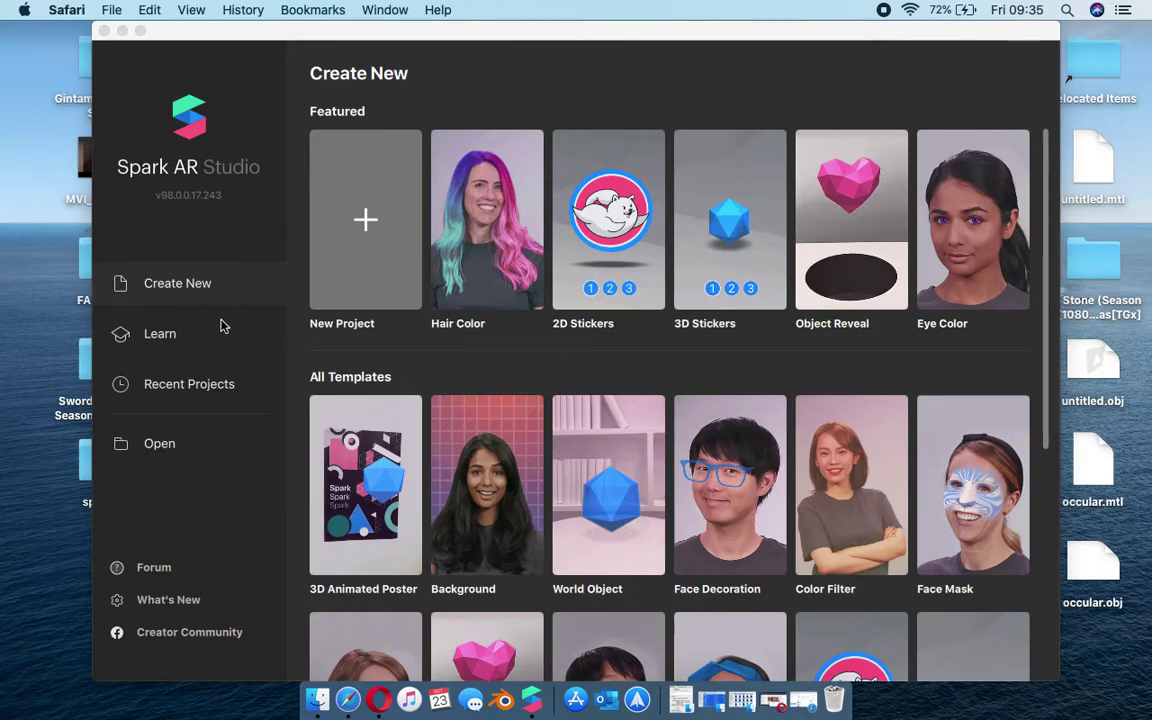
- Open the Learn section and look through the tutorials it offers
click(183, 336)
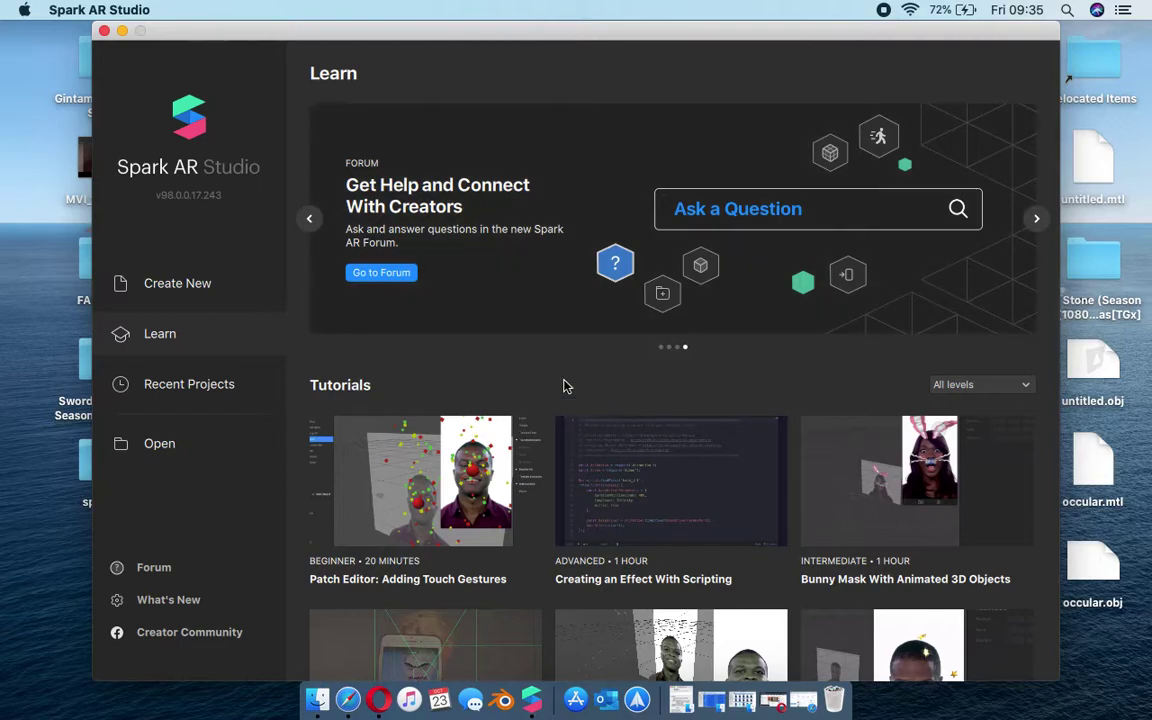
scroll(565, 388, down, 2)
scroll(563, 386, down, 3)
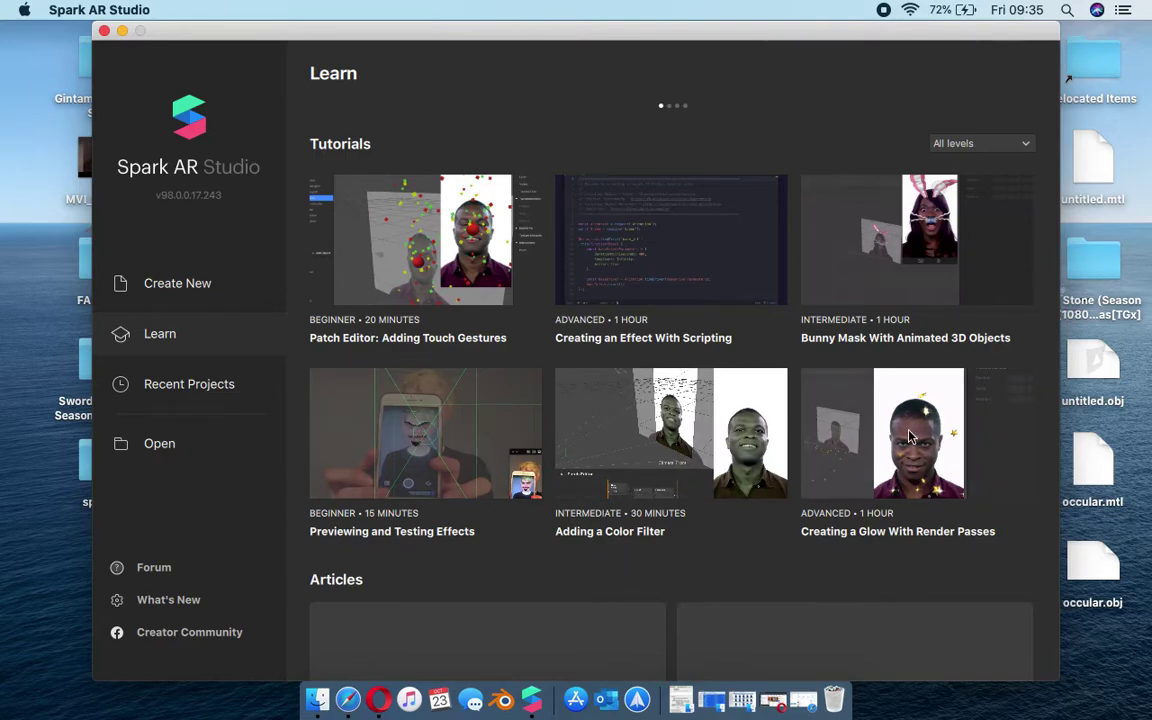
scroll(957, 452, up, 3)
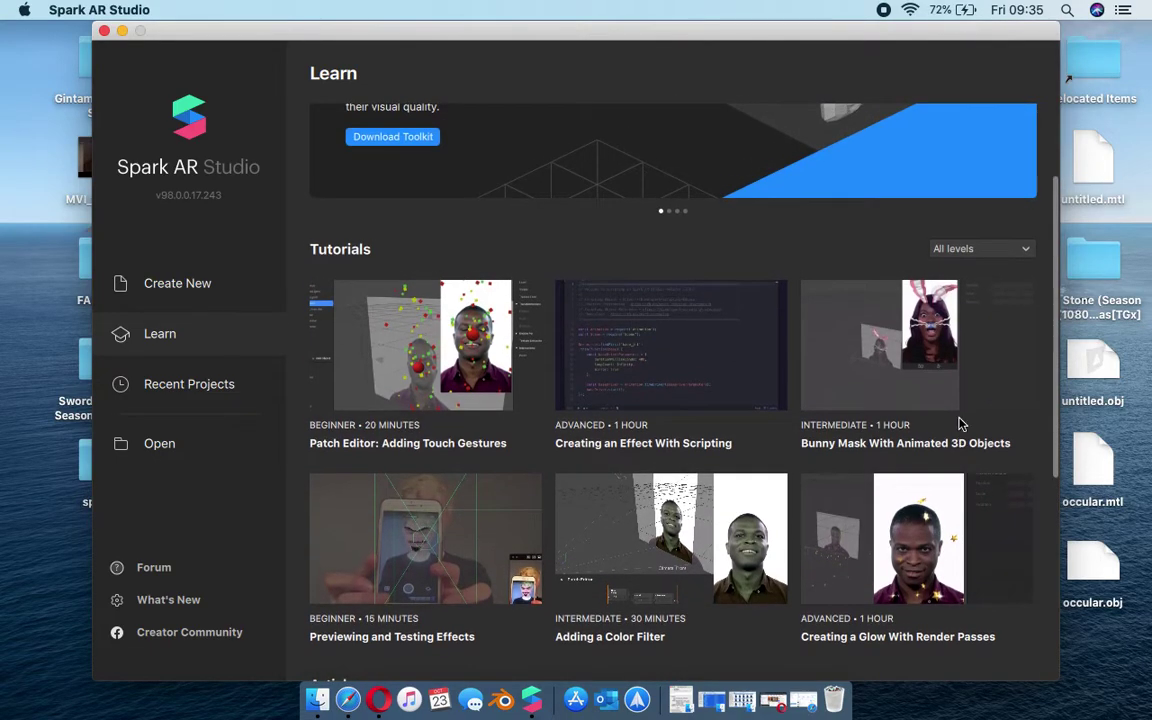
- Filter the tutorials by Beginner, Intermediate and Advanced in turn, and return the filter to All levels
click(990, 249)
click(978, 268)
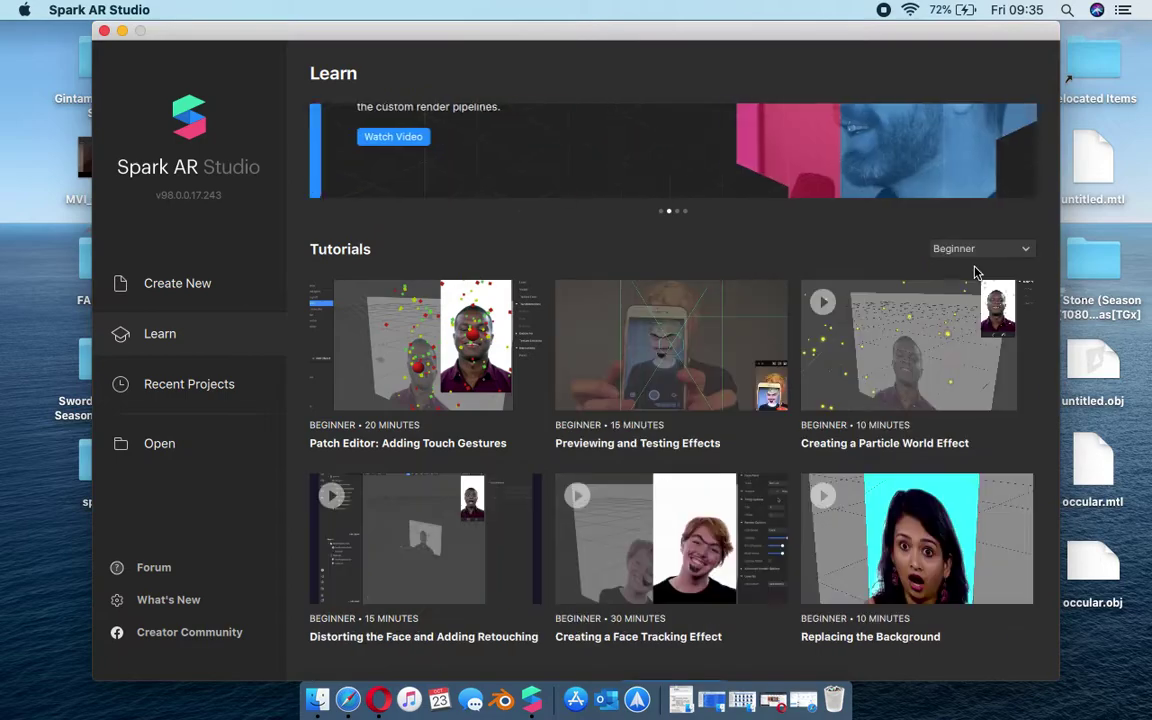
click(985, 252)
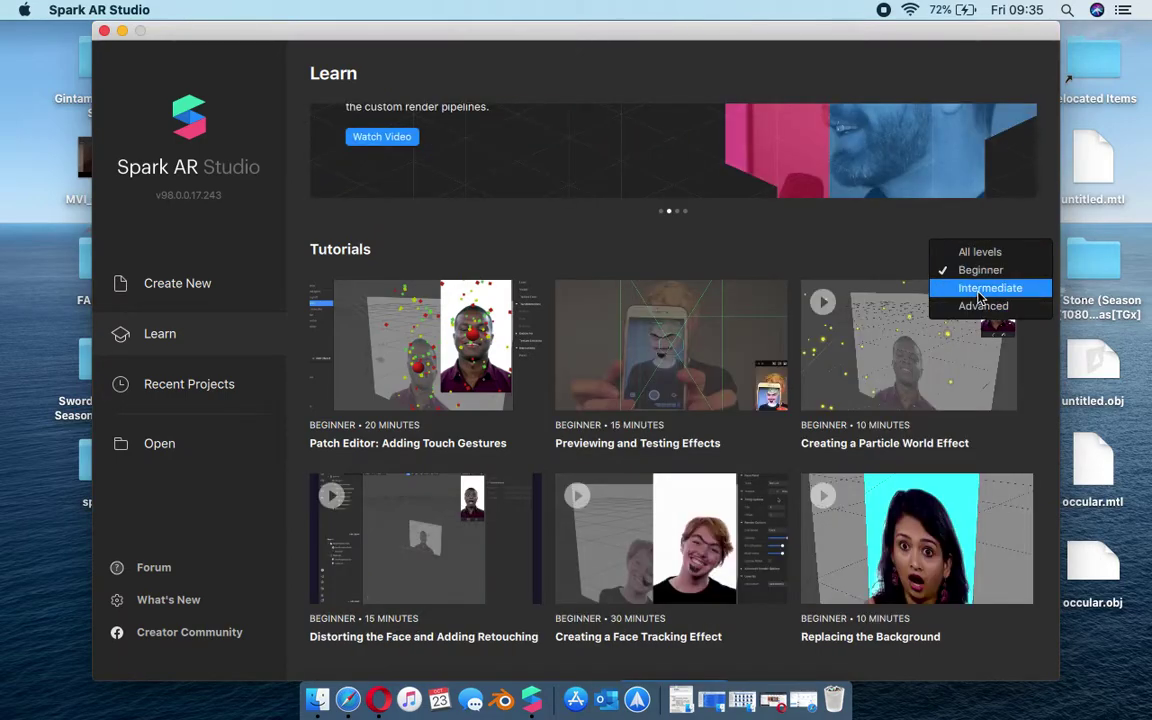
click(978, 288)
click(985, 250)
click(971, 306)
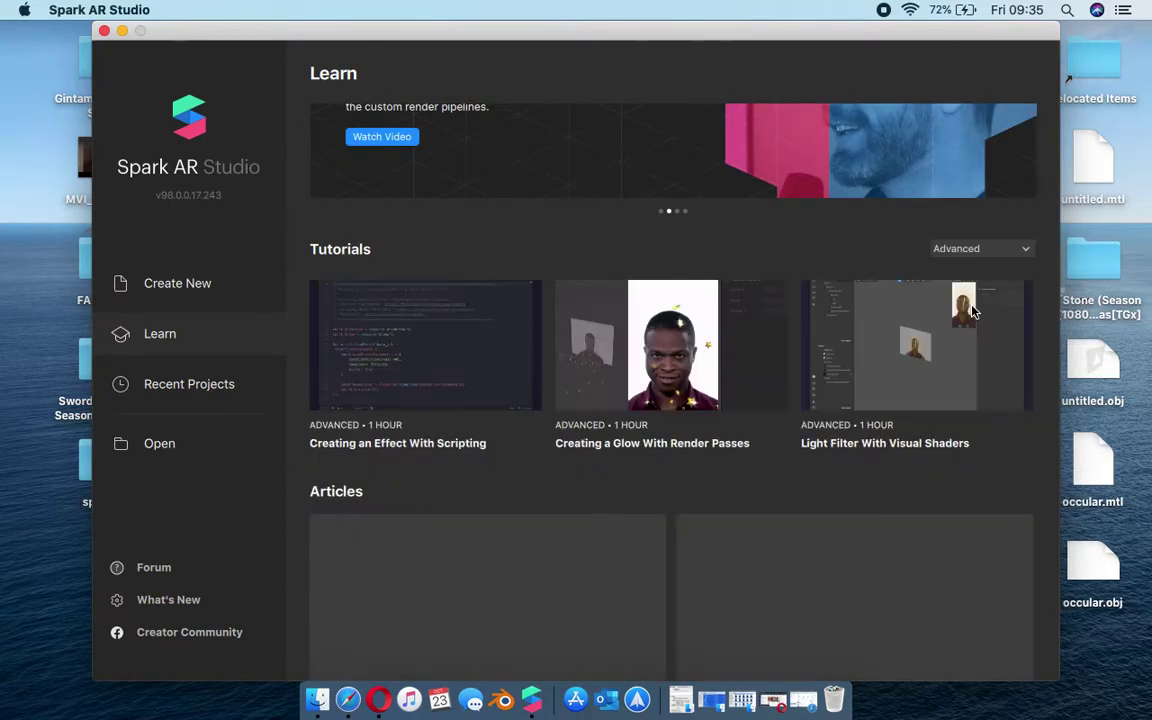
click(977, 249)
click(975, 253)
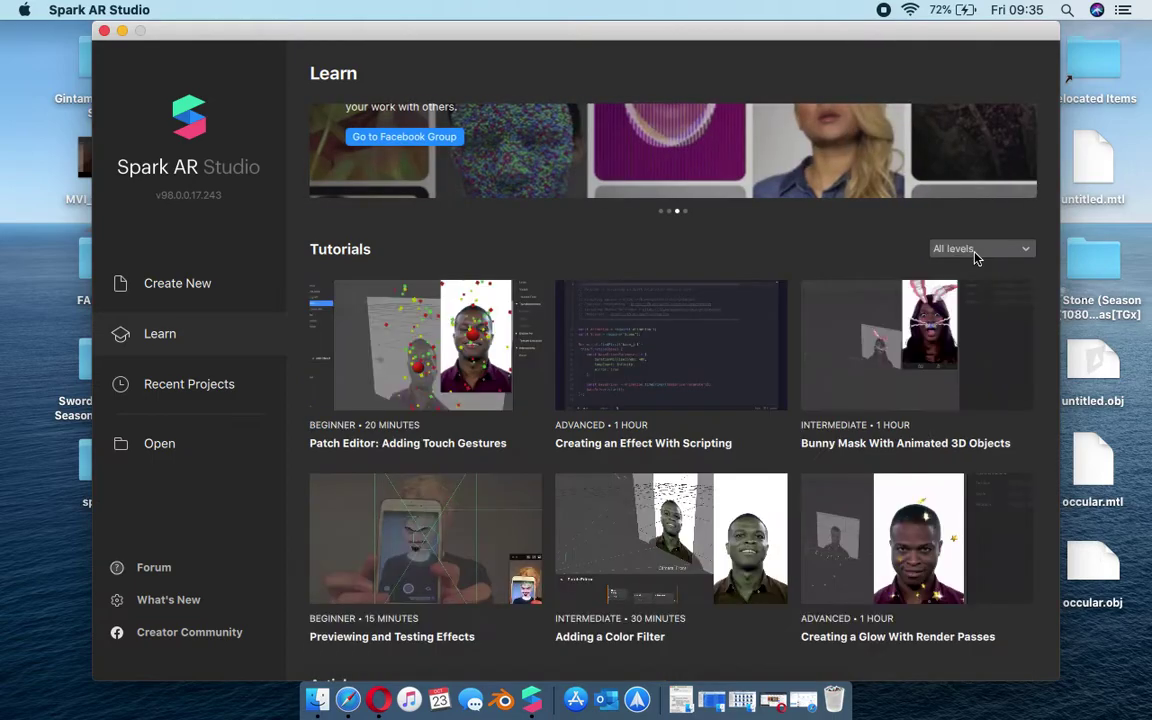
scroll(679, 428, down, 1)
scroll(673, 430, up, 3)
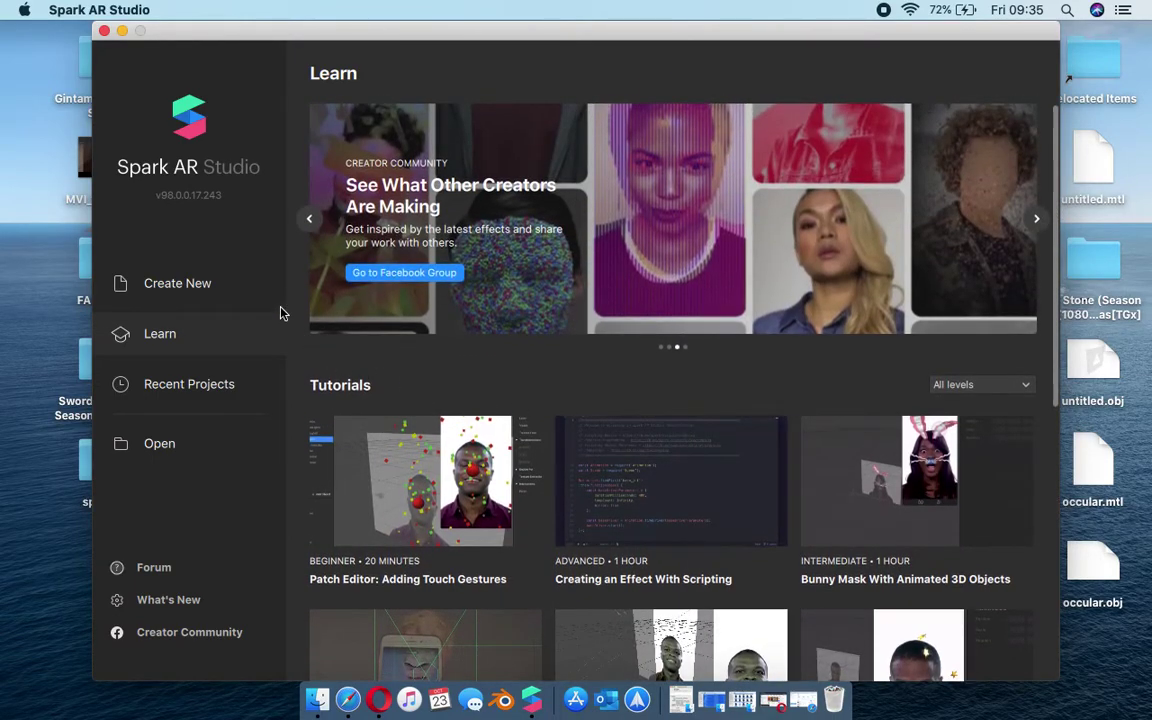
- Create a new project of the Blank Project type
click(189, 291)
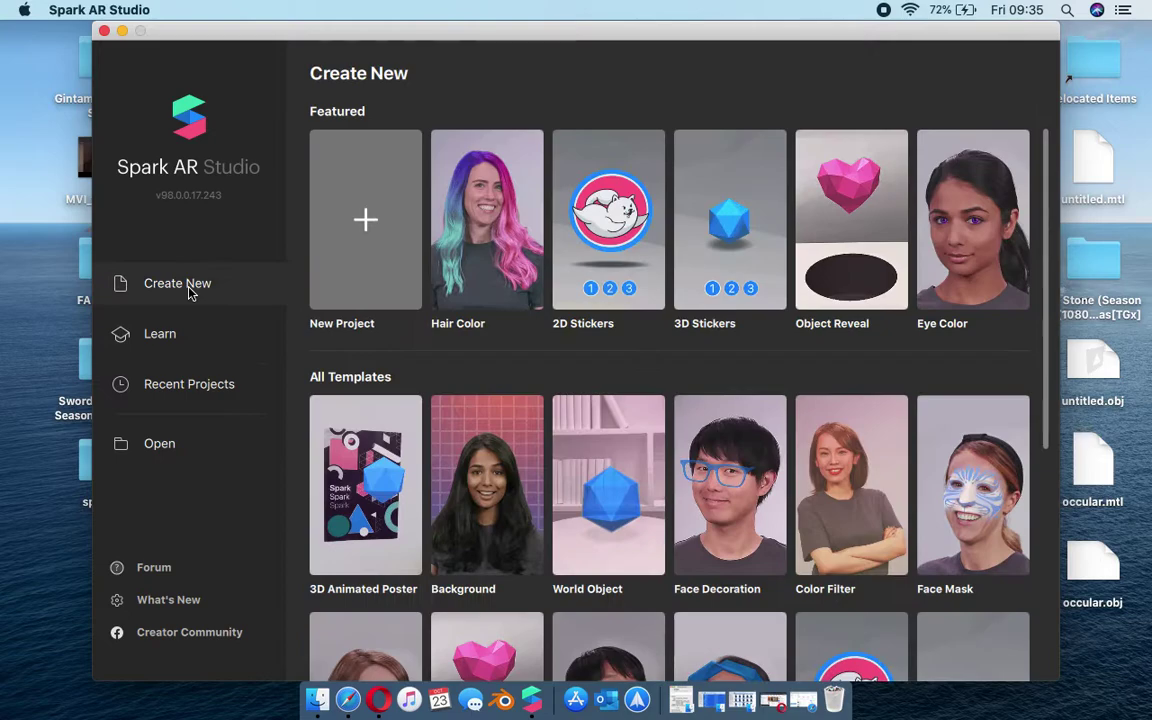
click(376, 217)
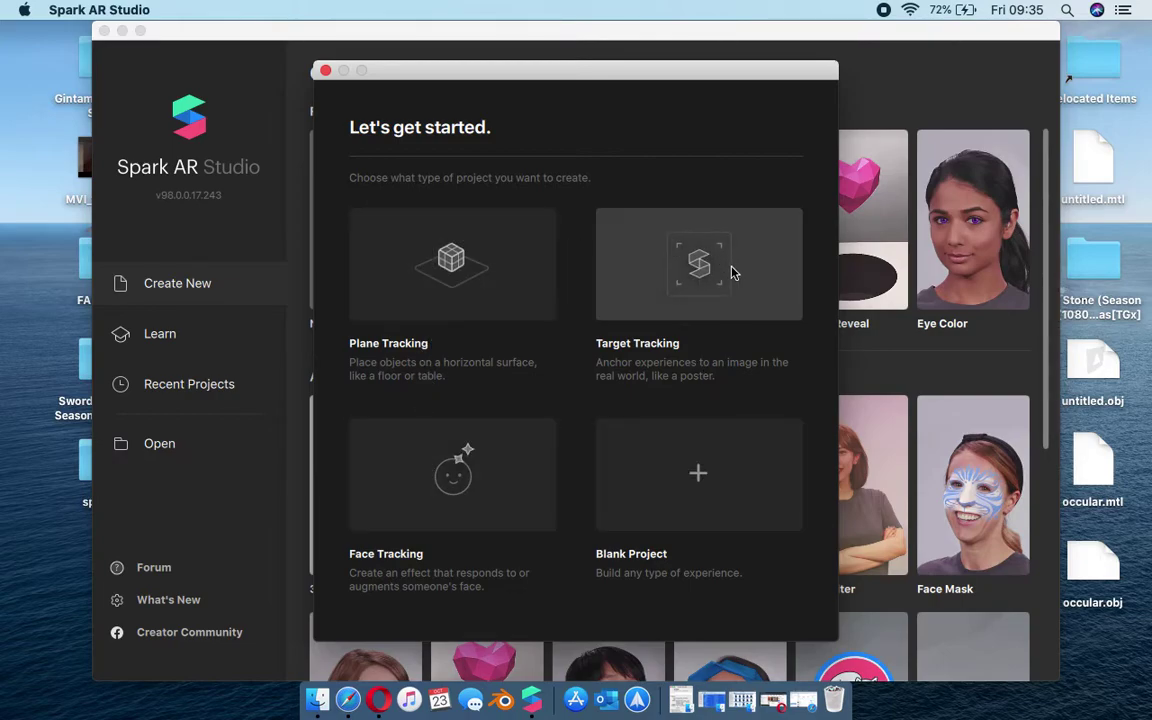
click(685, 486)
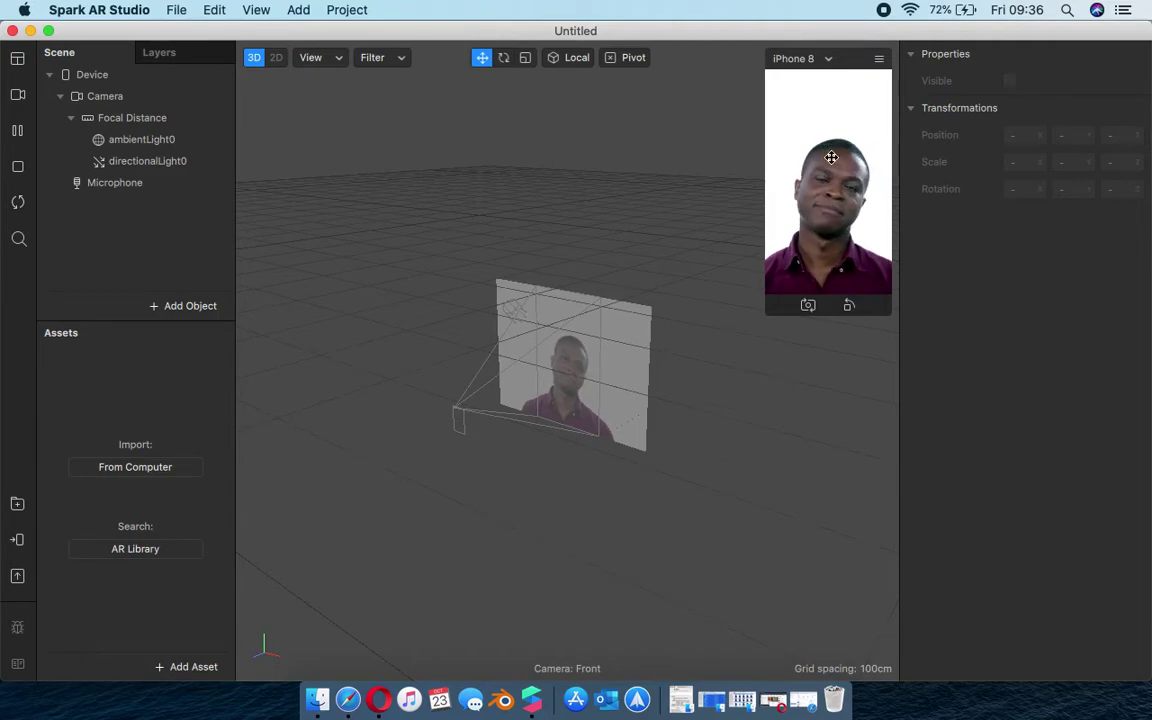
- Preview the effect on an iPad Pro and return the simulator to iPhone 8
click(829, 60)
mouse_move(831, 64)
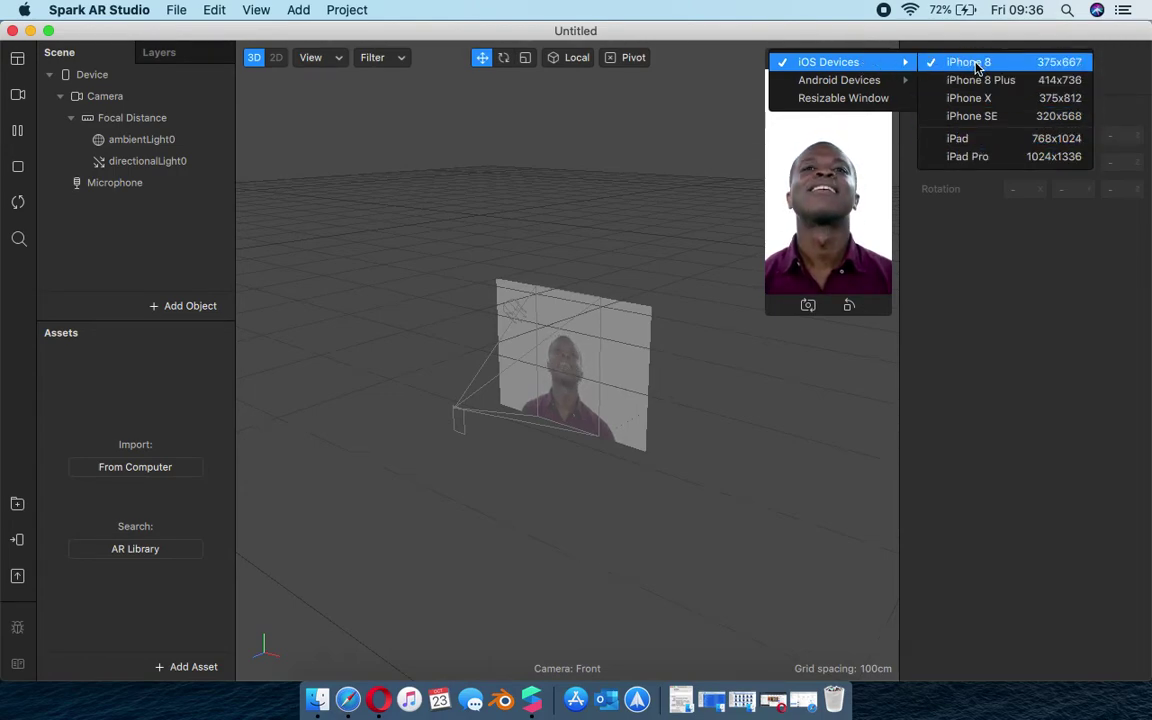
click(978, 158)
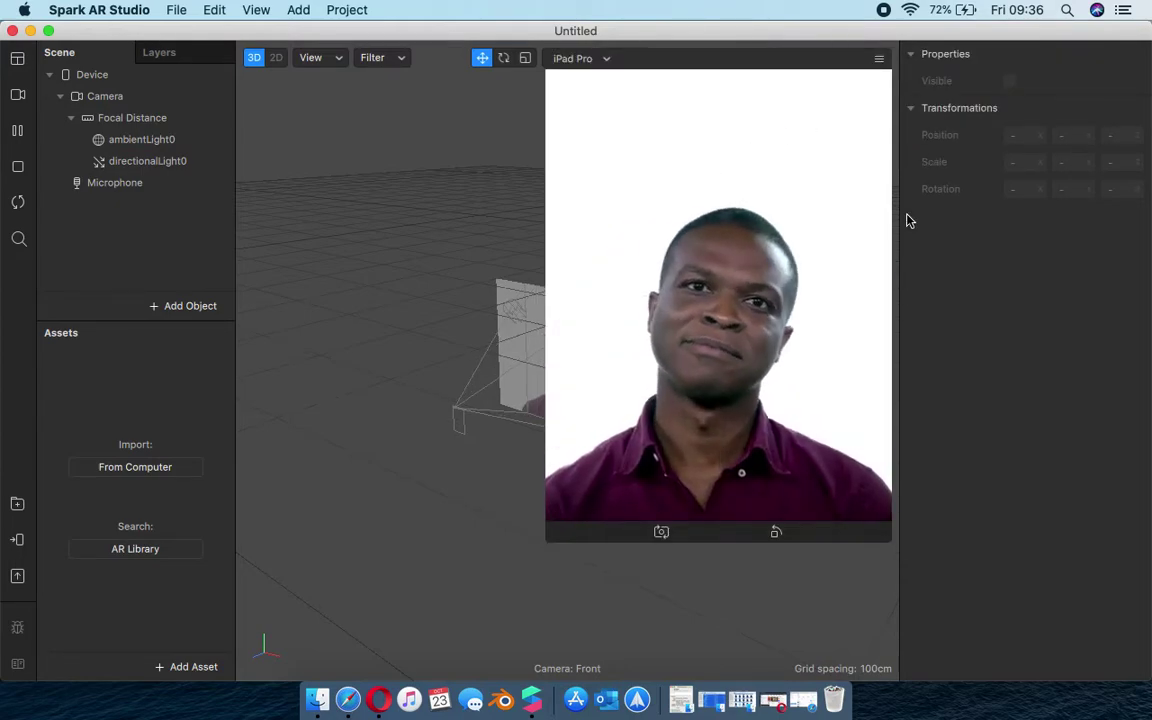
click(606, 60)
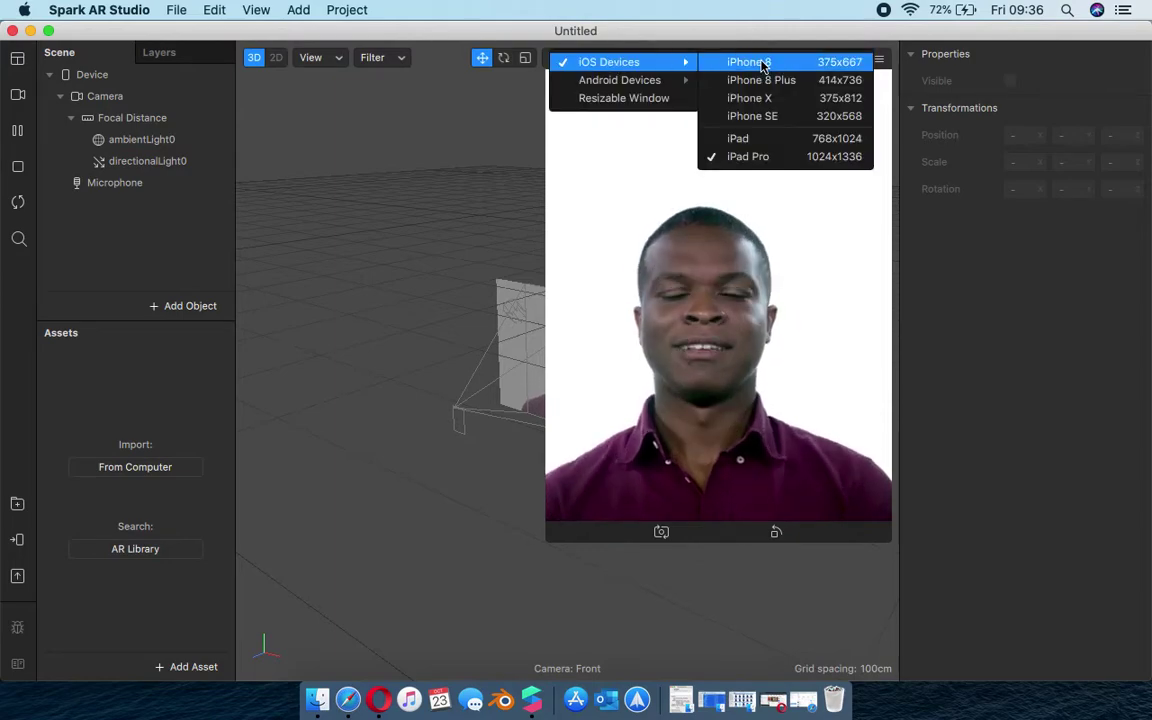
click(762, 62)
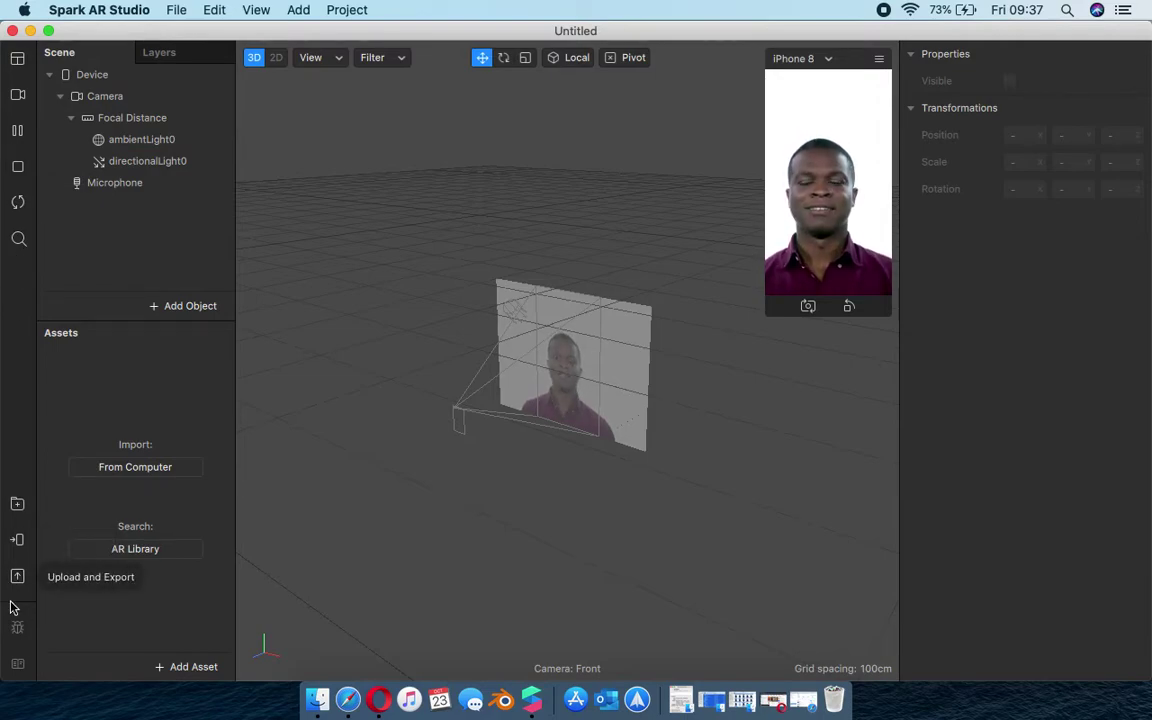
- Show the Patch Editor below the 3D viewport
mouse_move(20, 122)
click(18, 58)
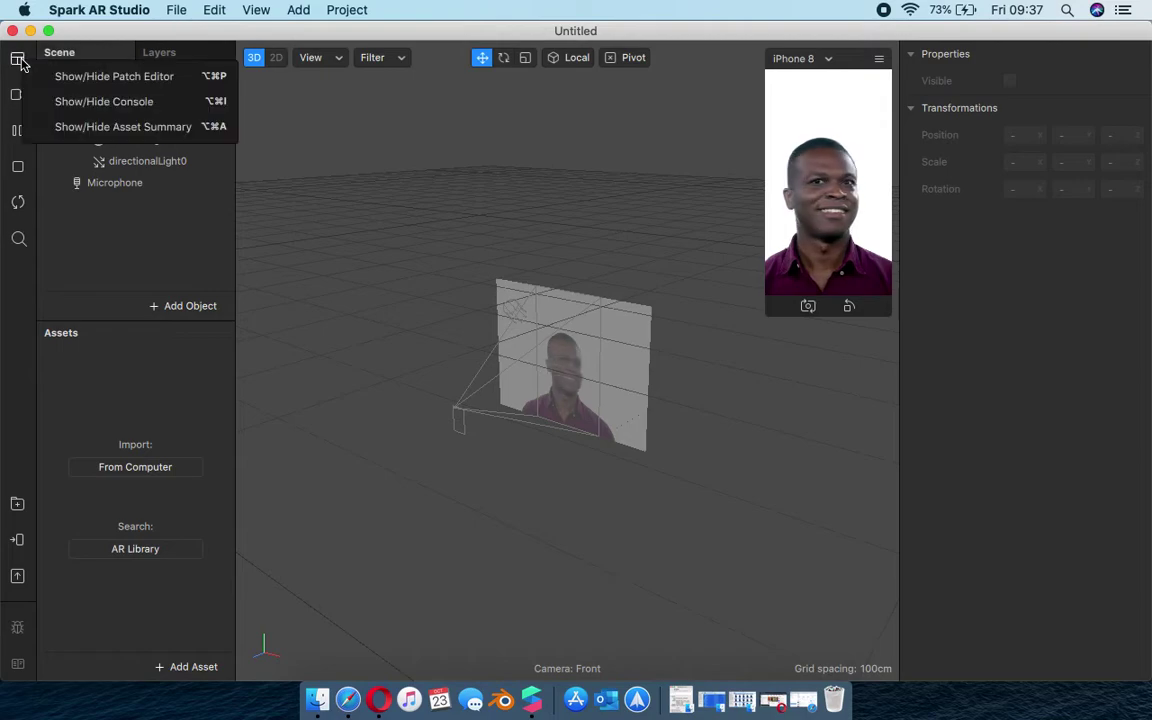
click(138, 77)
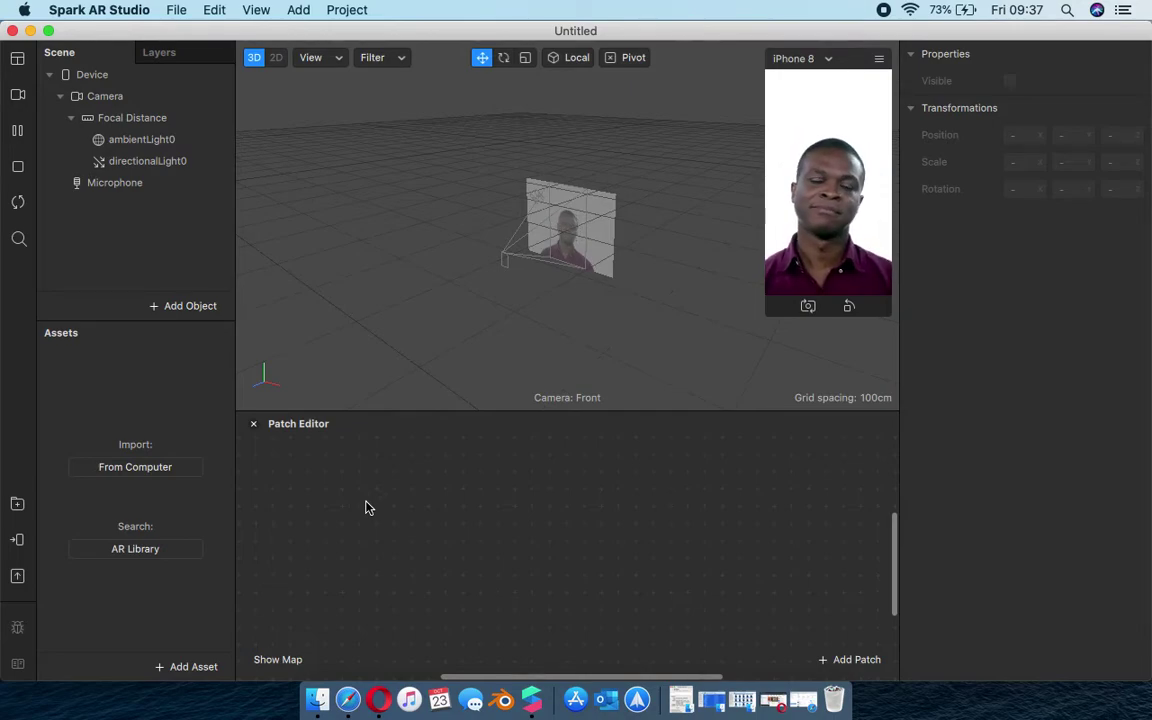
- Close the Patch Editor, then show the Console below the viewport and close it again
click(255, 428)
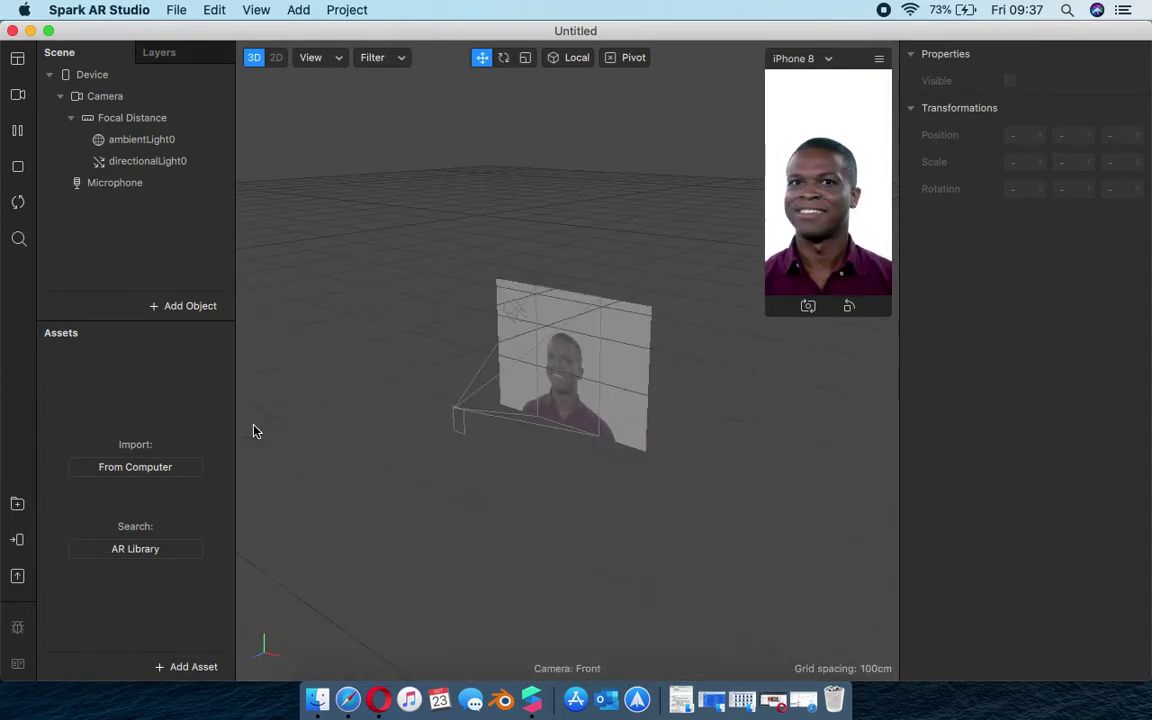
click(17, 58)
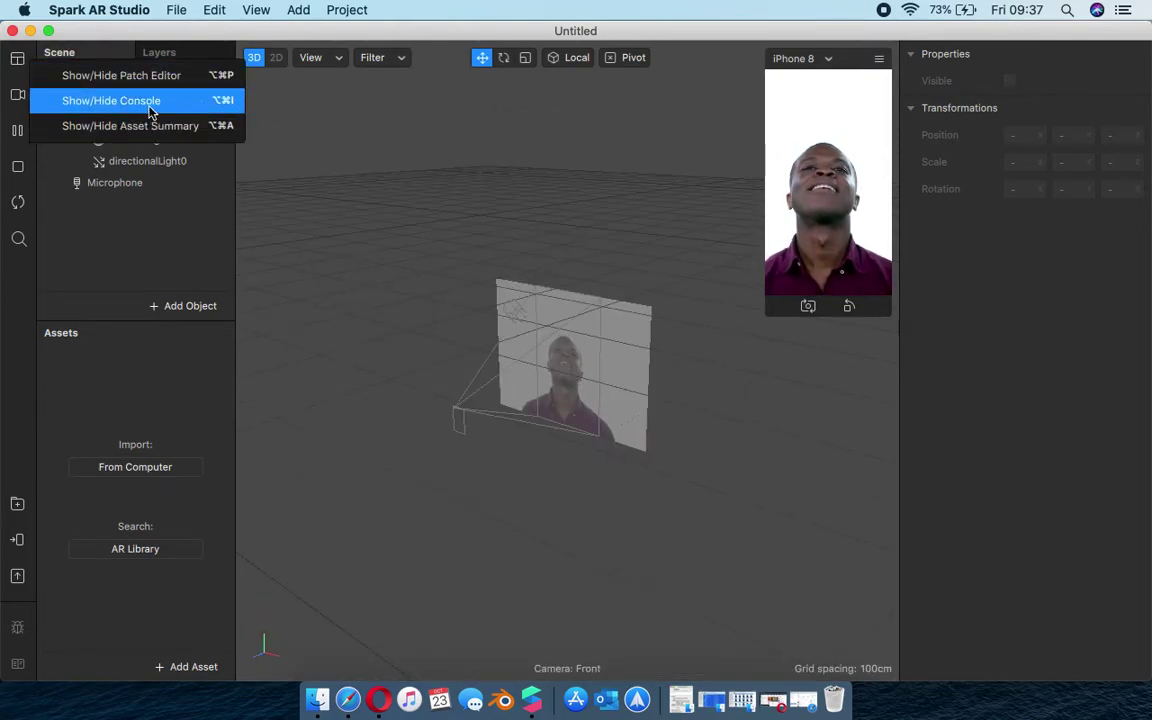
click(150, 110)
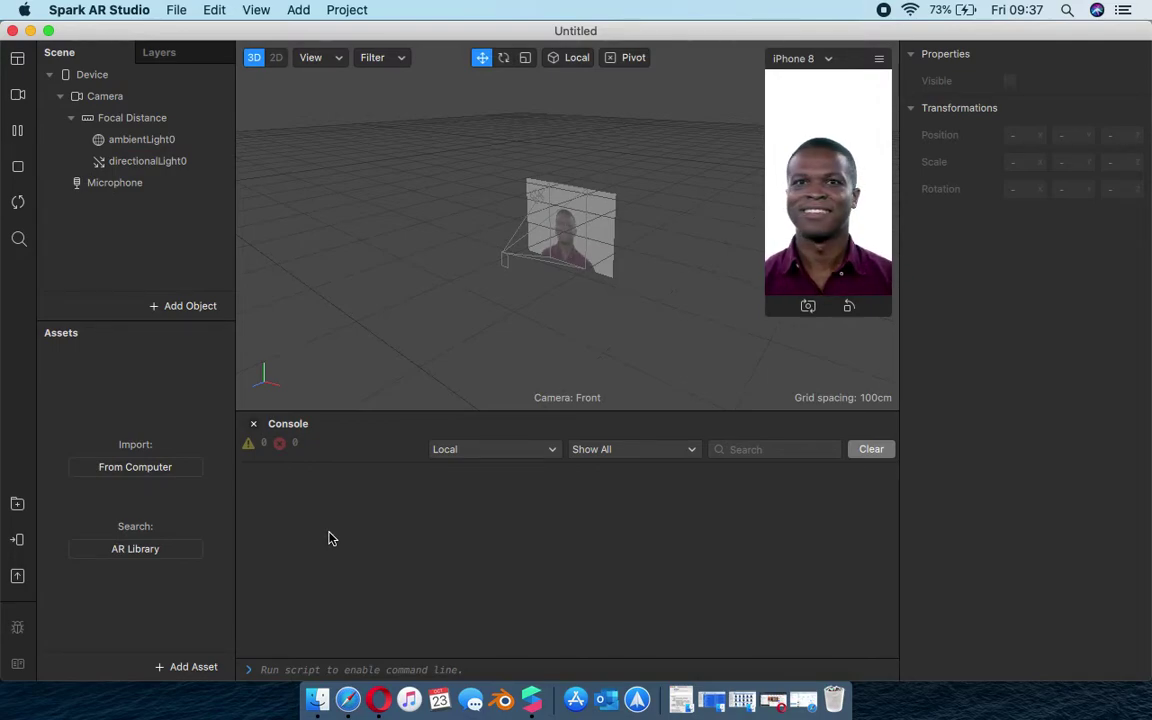
click(253, 423)
- Show the Asset Summary below the viewport and close it again
click(17, 58)
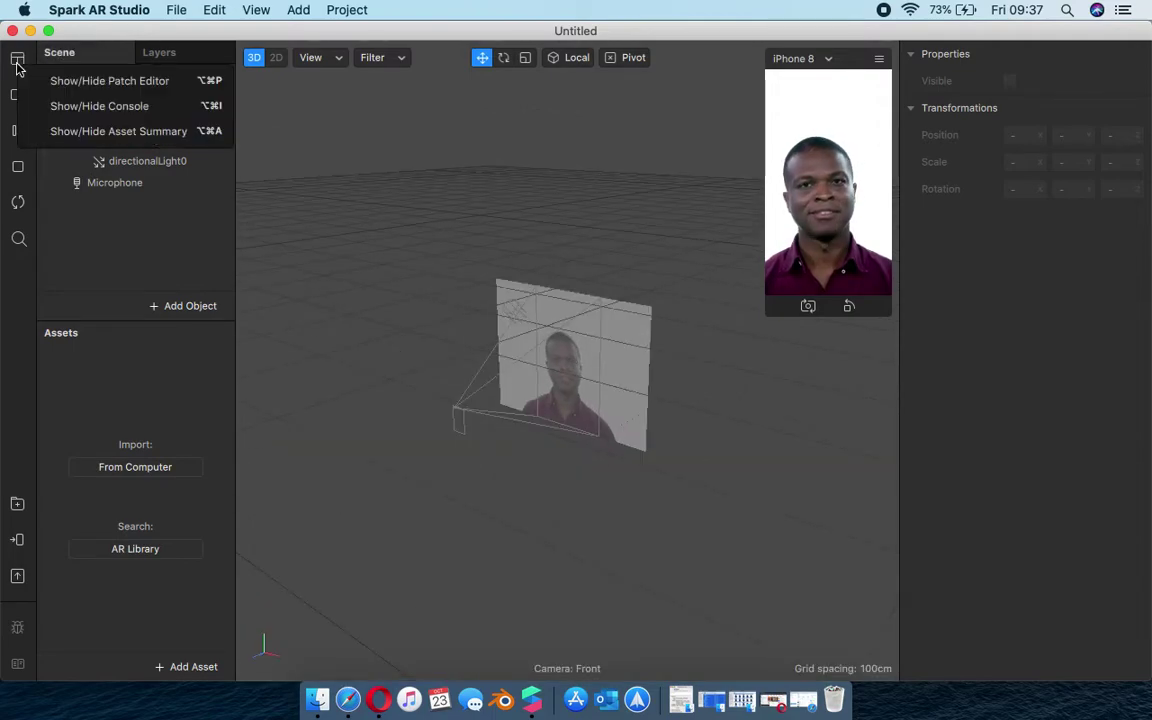
click(143, 135)
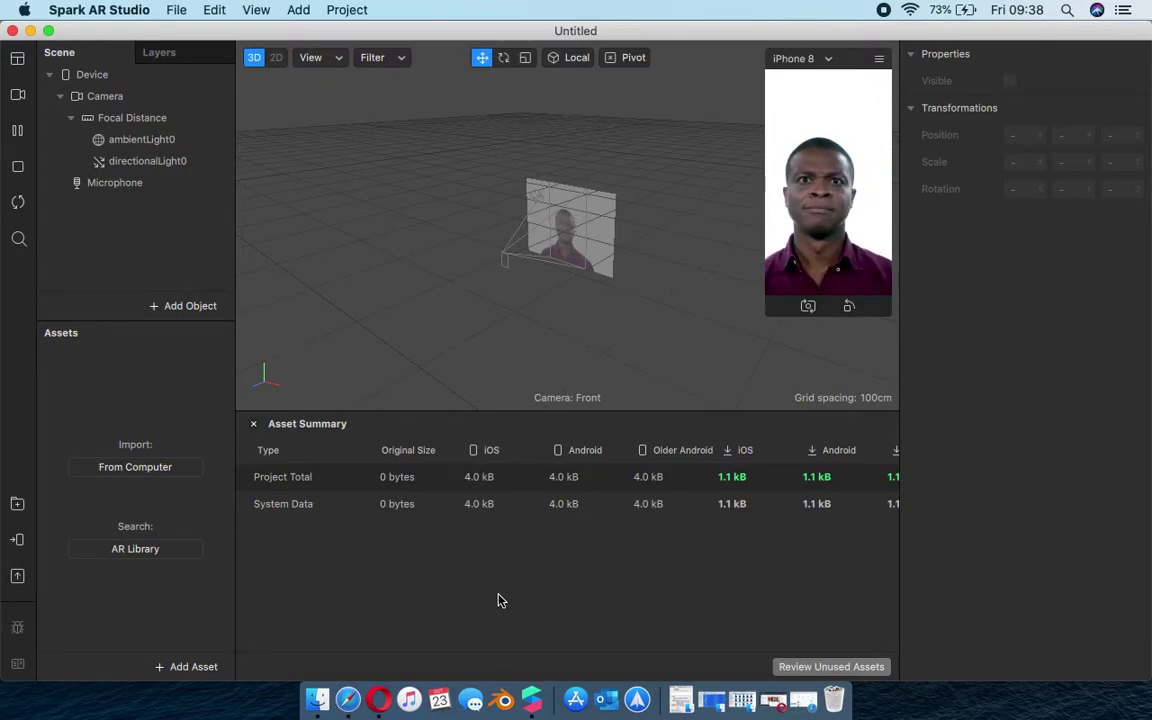
click(255, 428)
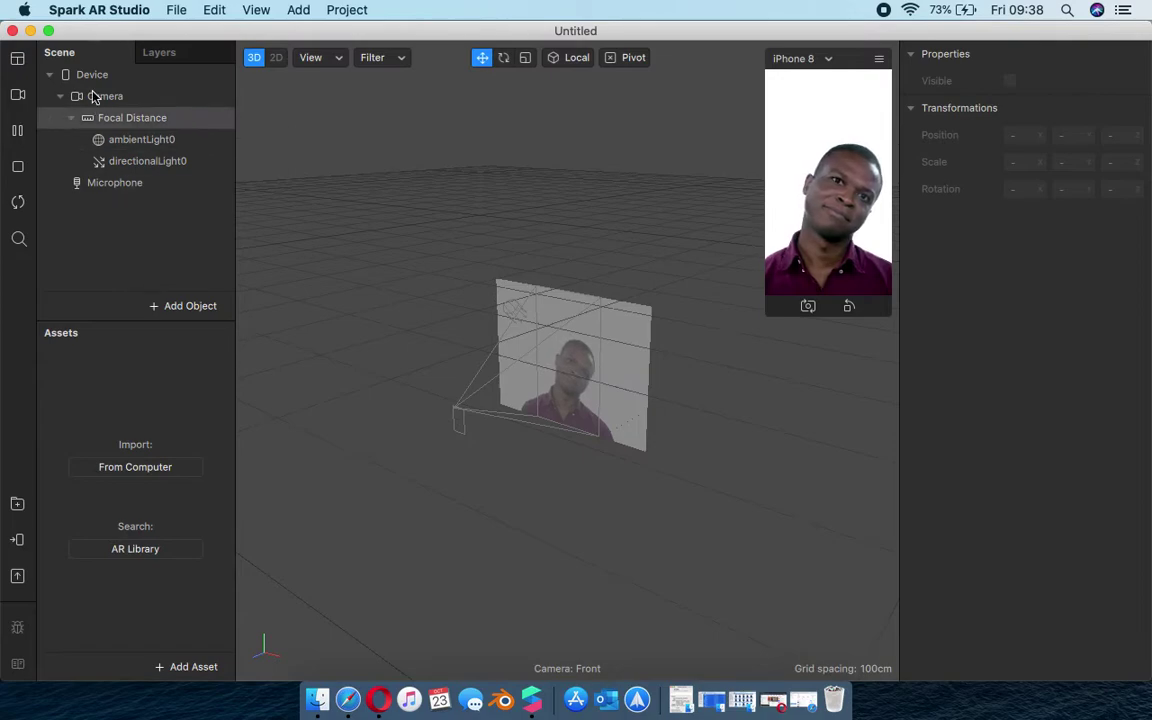
- Preview several of the white-background portrait clips from the Real-Time Simulation videos in turn
click(18, 95)
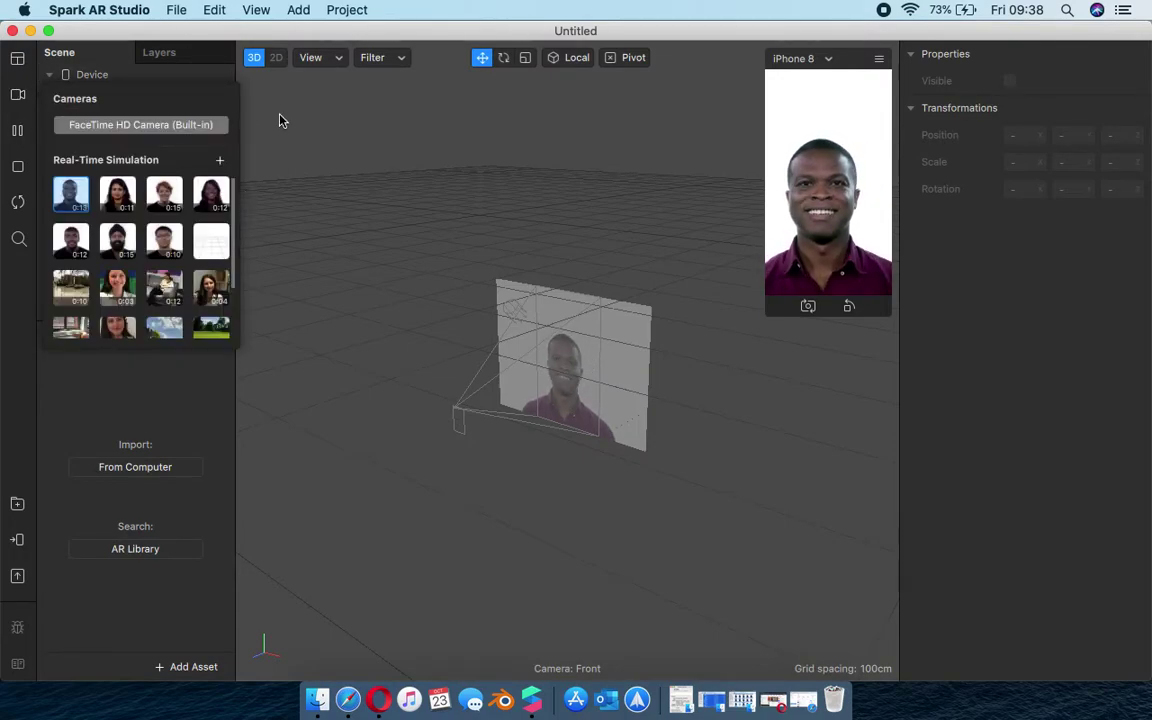
click(120, 204)
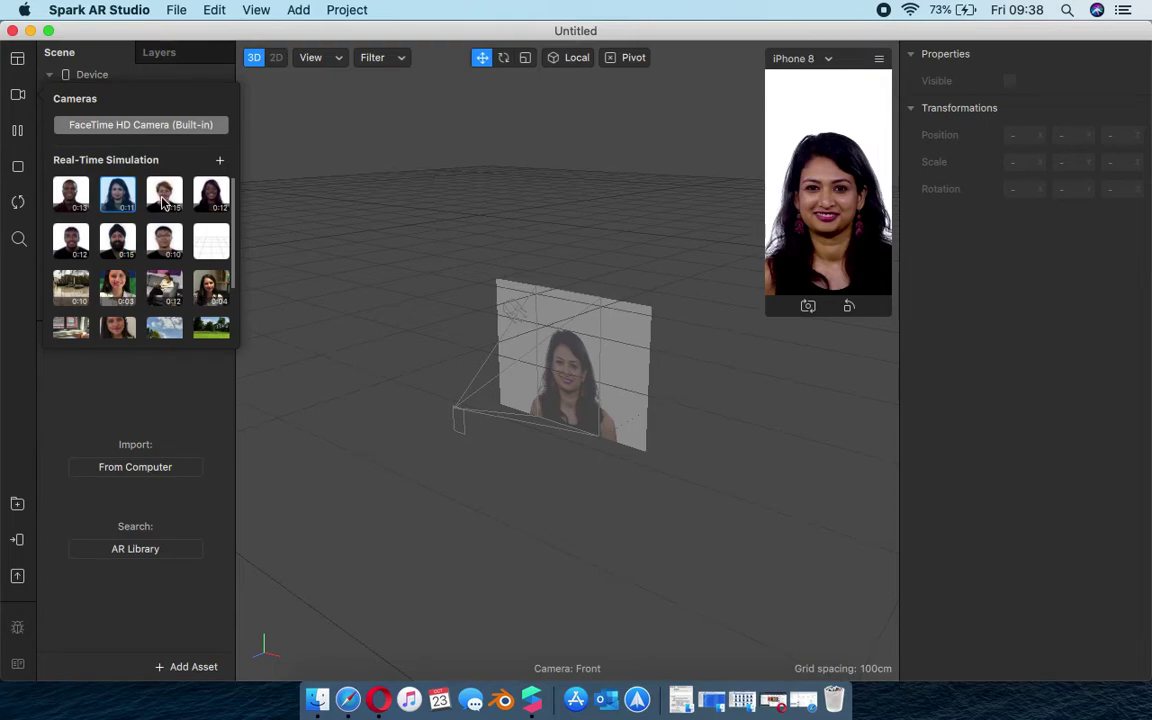
click(163, 198)
click(212, 198)
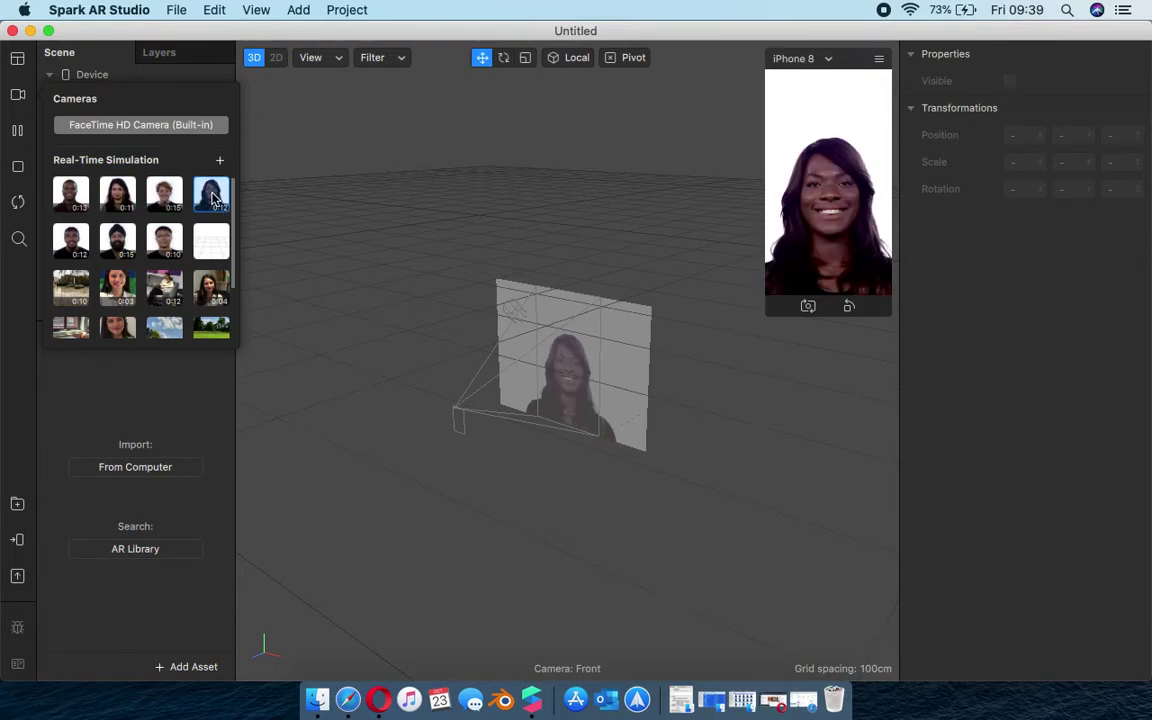
click(171, 244)
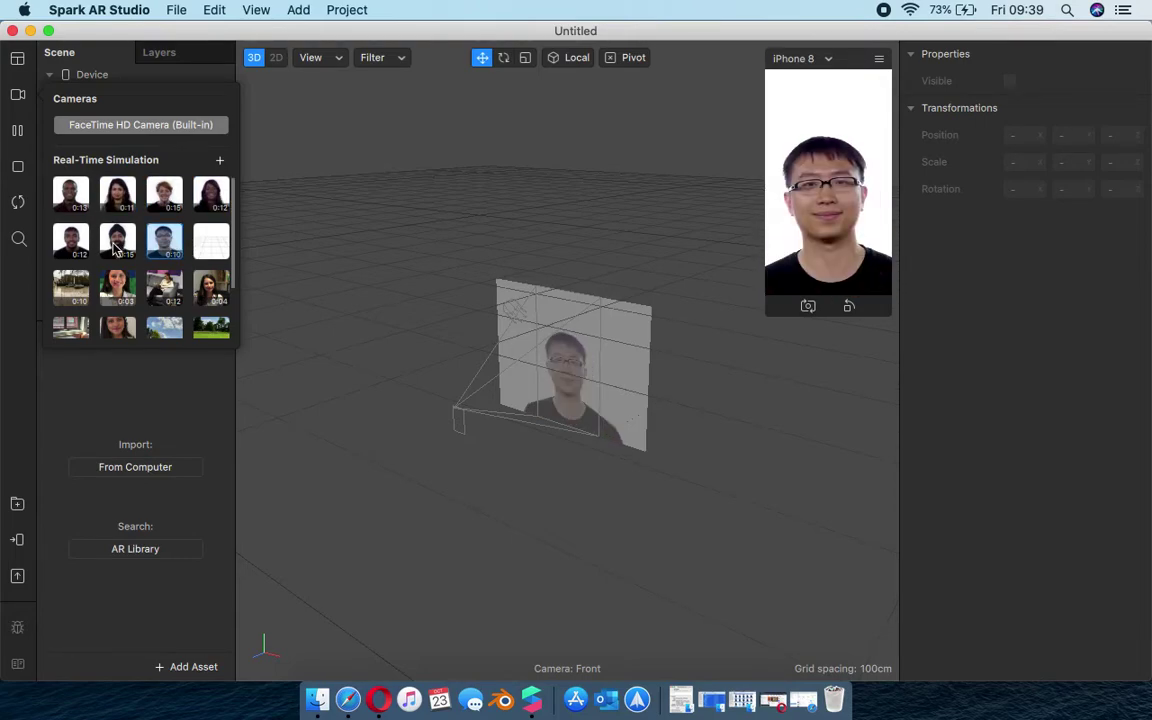
click(115, 245)
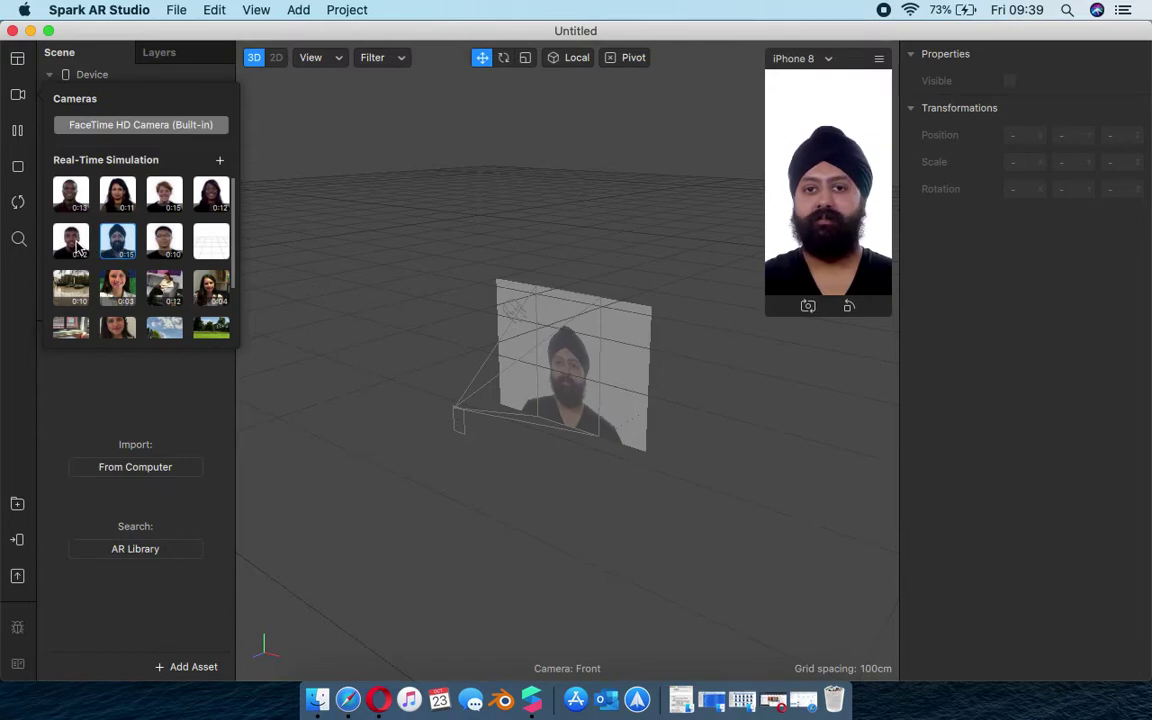
click(76, 246)
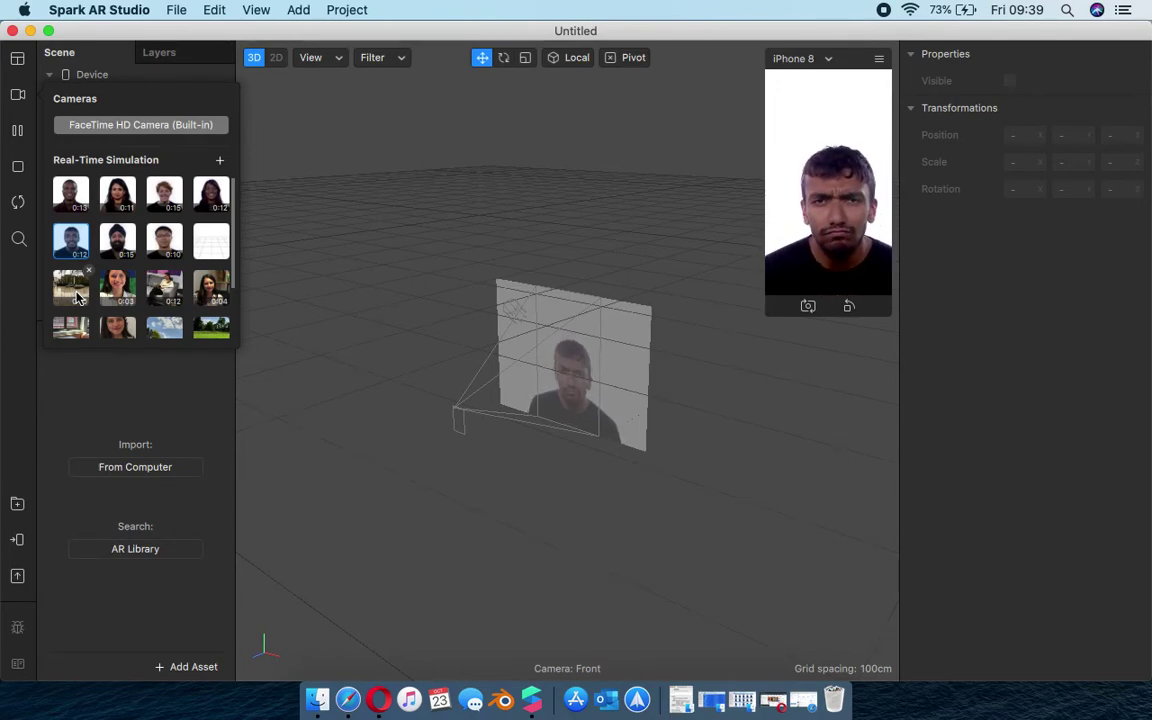
- Switch the simulation to the empty white grid scene and rotate its view slightly in the simulator
click(212, 243)
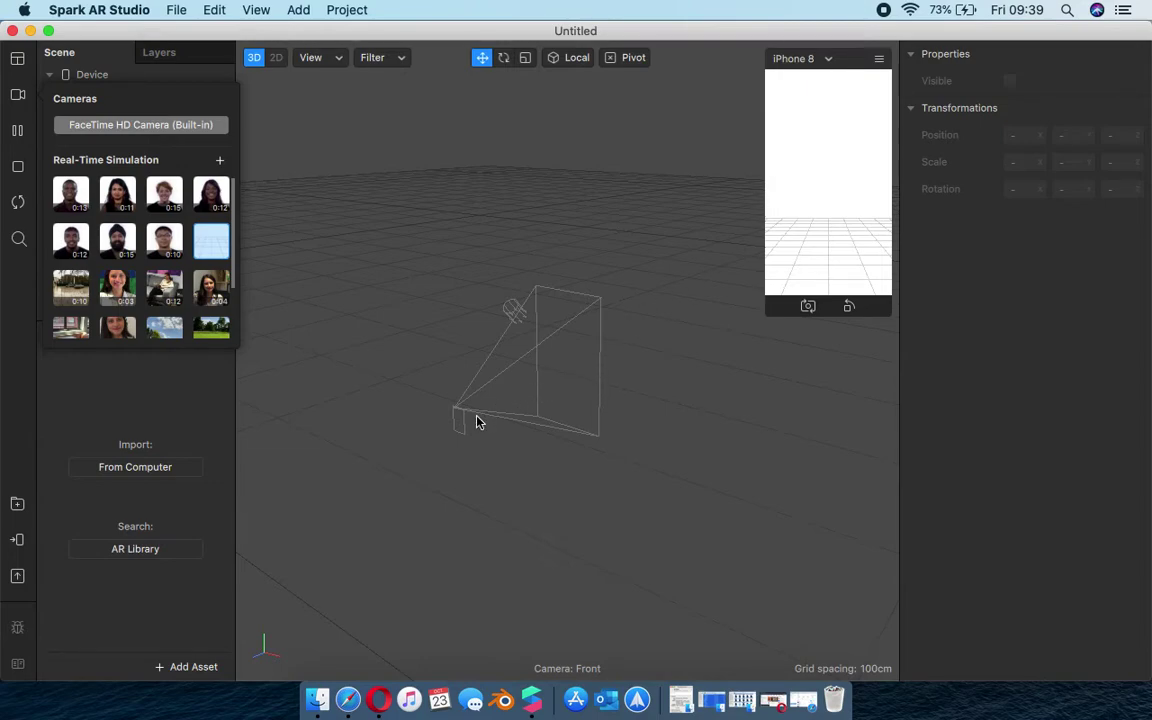
mouse_move(841, 198)
mouse_down()
mouse_move(836, 175)
mouse_move(792, 260)
mouse_move(738, 200)
mouse_move(863, 184)
mouse_move(897, 198)
mouse_move(836, 200)
mouse_move(833, 183)
mouse_move(849, 185)
mouse_move(846, 224)
mouse_move(831, 198)
mouse_move(827, 235)
mouse_move(828, 195)
mouse_move(830, 210)
mouse_up()
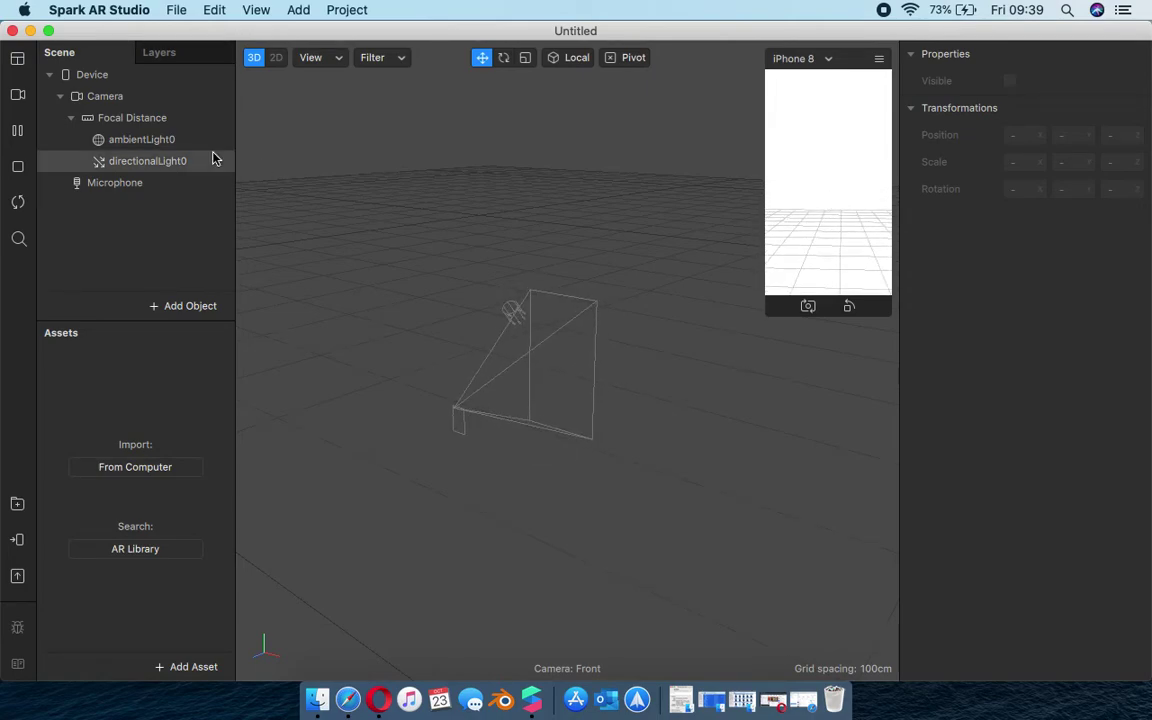
- Return the simulation to the first portrait clip (0:13) and move the simulated device around in the simulator
click(19, 95)
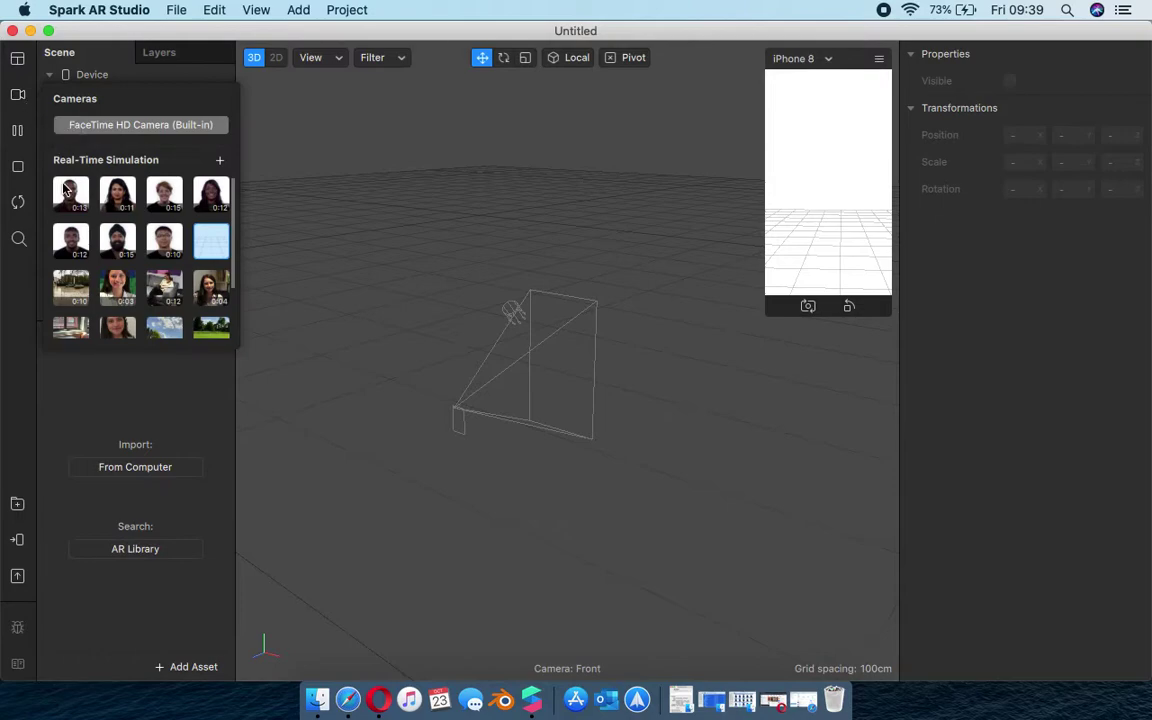
click(70, 195)
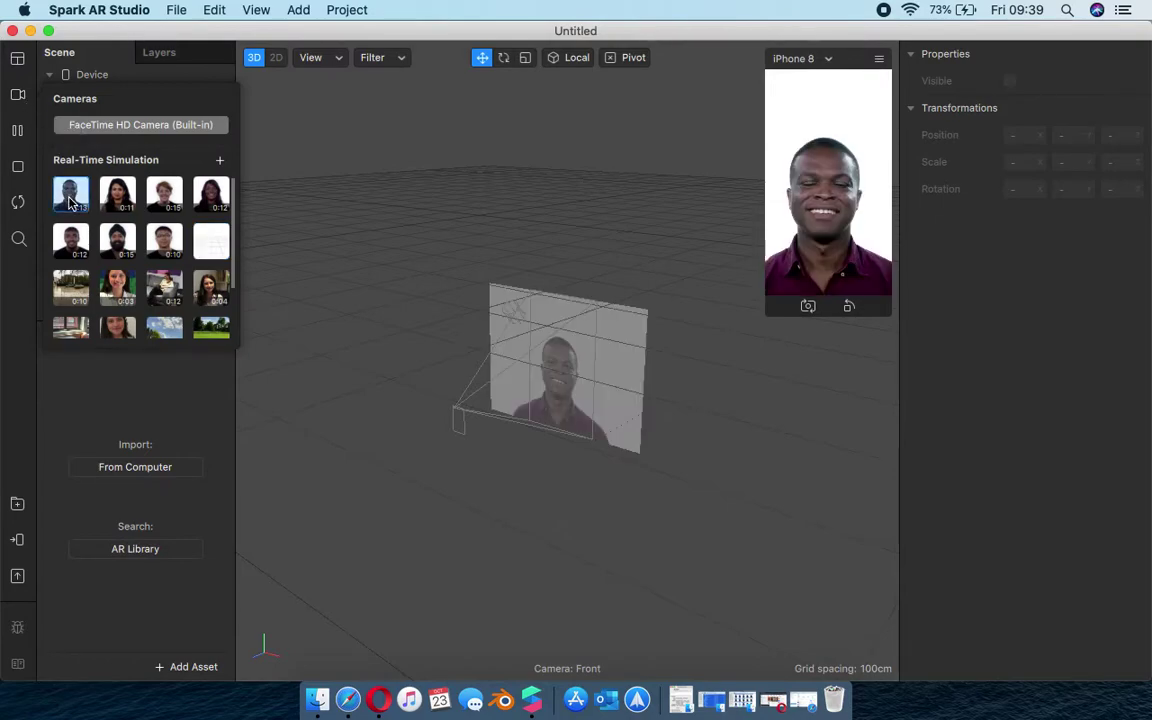
click(826, 233)
drag(826, 233, 754, 226)
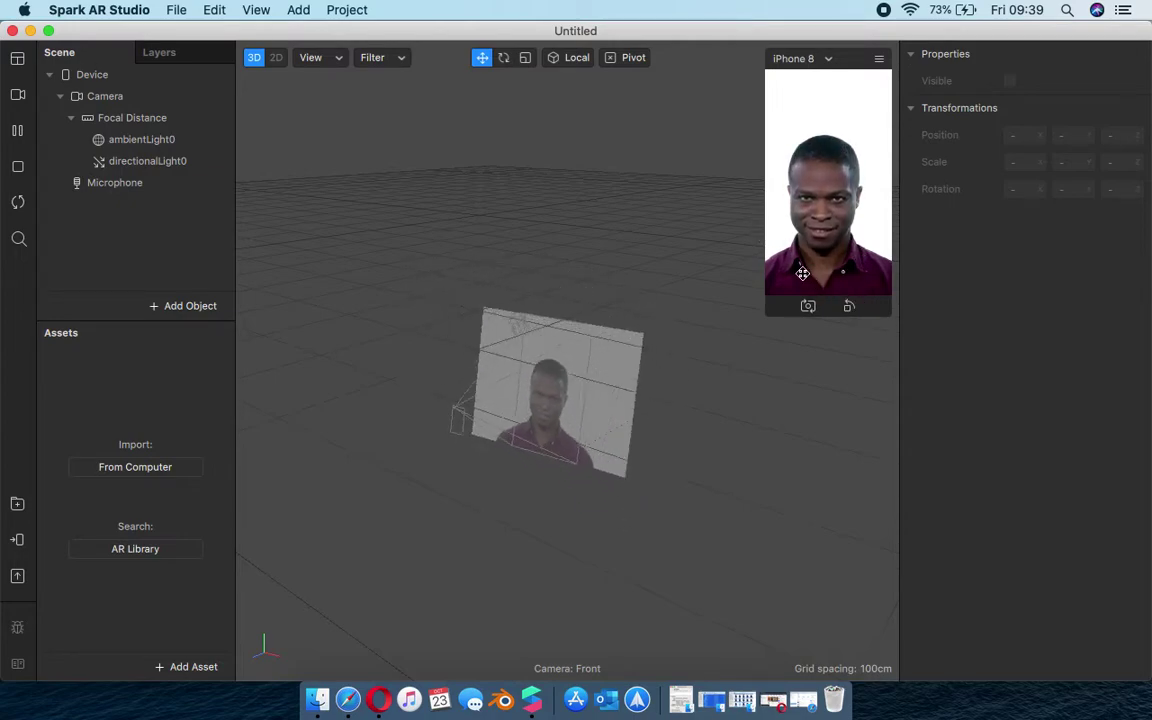
drag(777, 170, 826, 230)
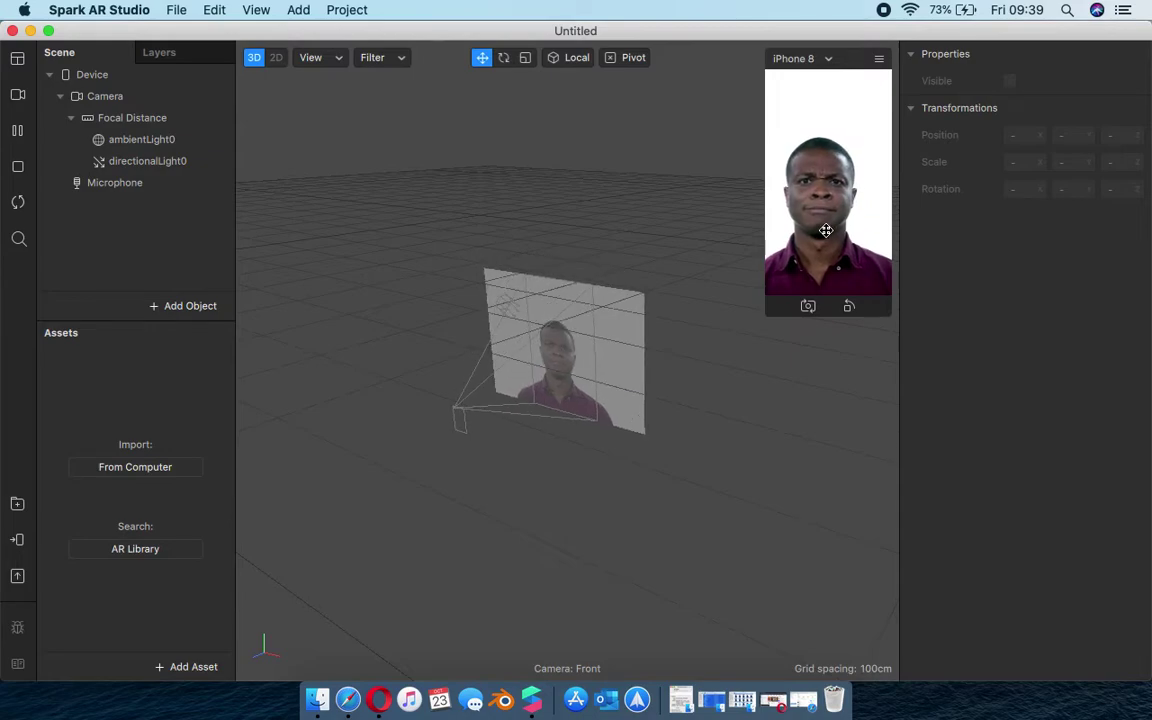
- Preview more simulation clips, from the woman against the coloured wall to the booth with a table by the window
click(17, 94)
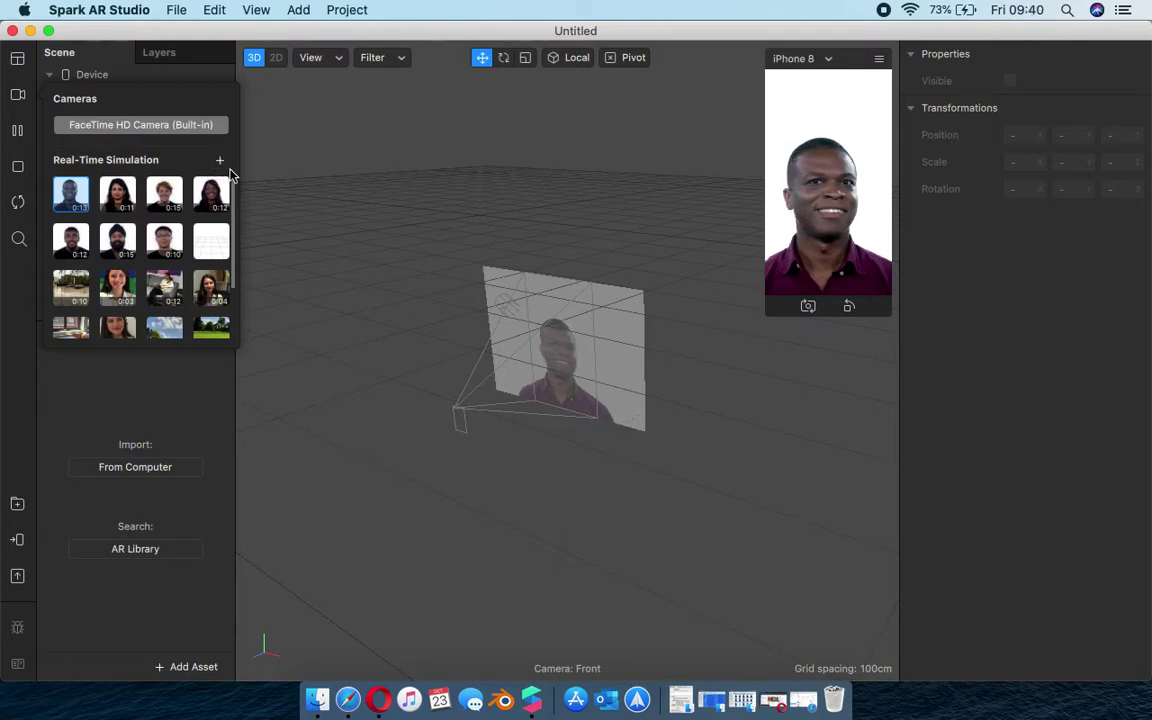
click(119, 292)
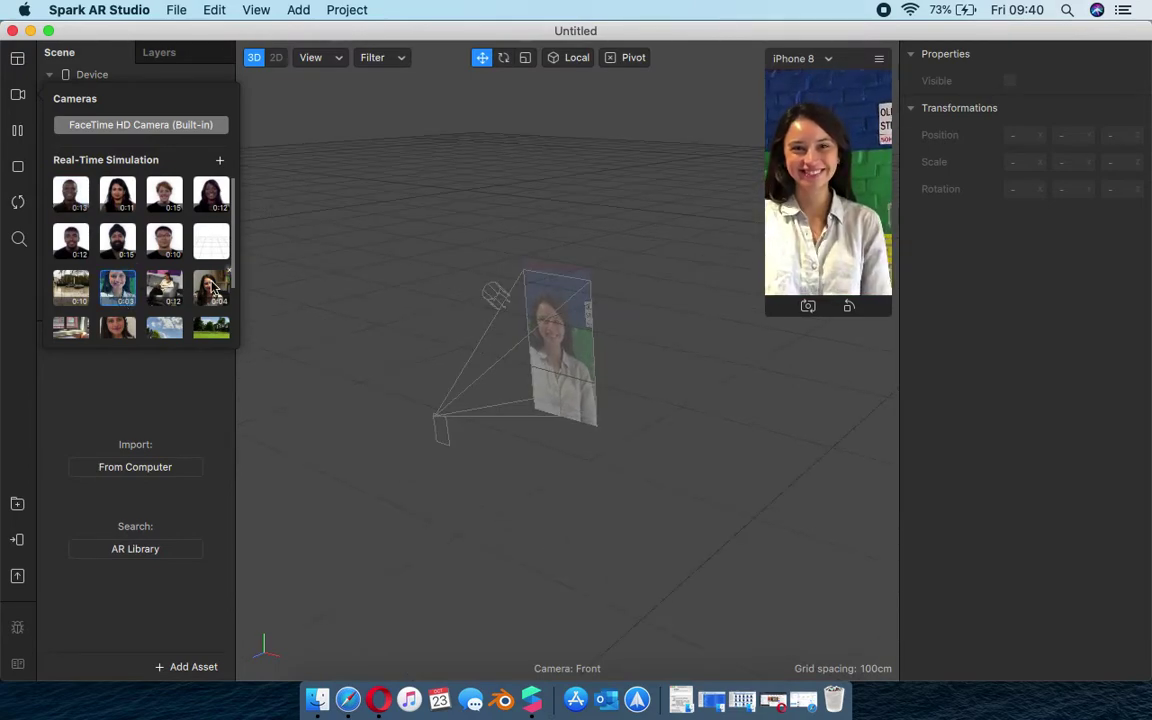
scroll(143, 293, down, 2)
click(168, 220)
click(215, 224)
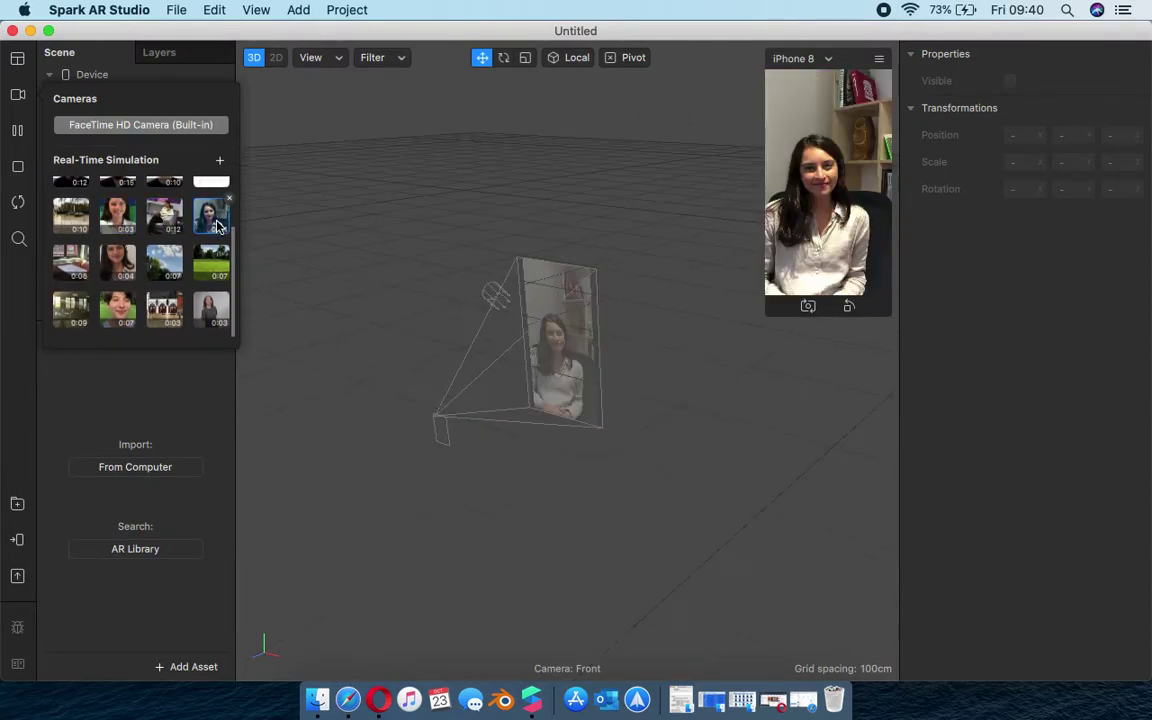
click(78, 218)
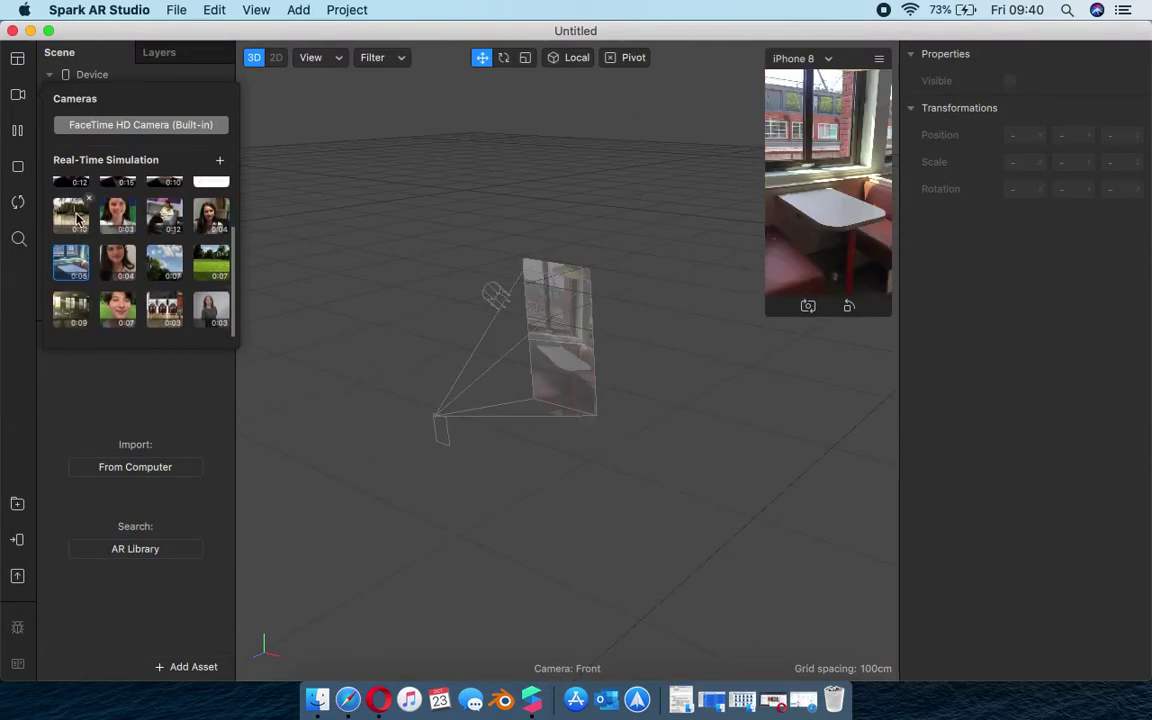
- Preview the remaining portrait, sky and green field clips, ending on the sunlit office interior (0:09)
click(115, 256)
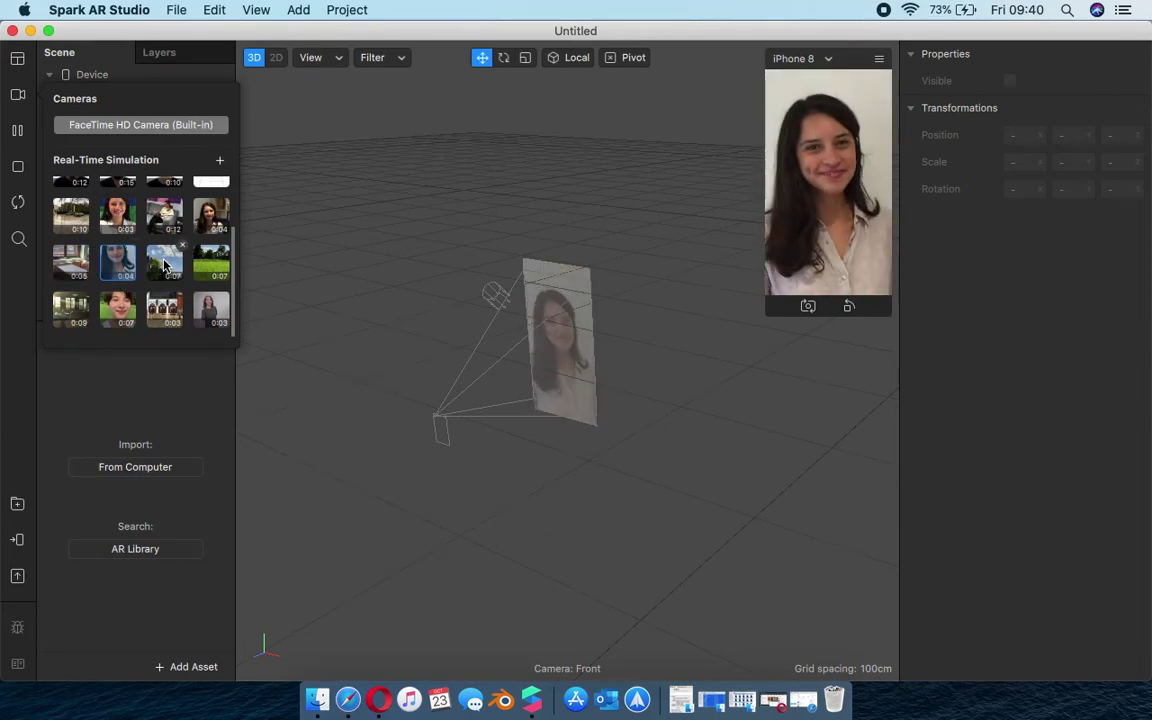
click(165, 262)
click(210, 268)
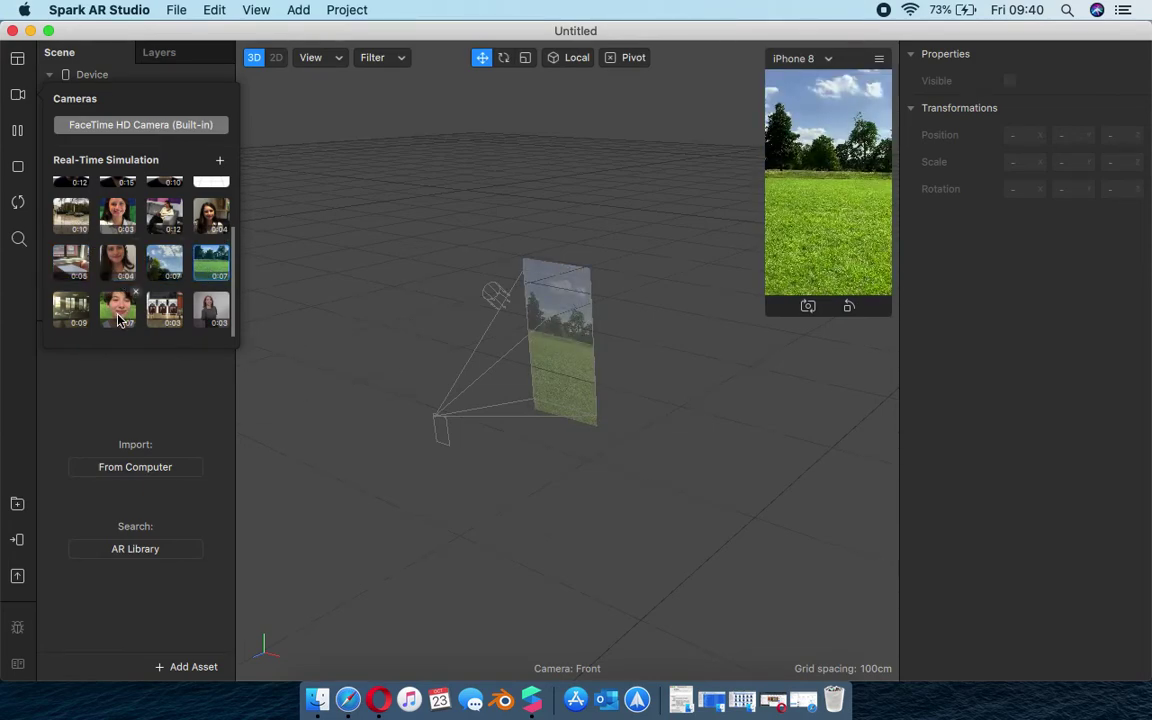
click(118, 315)
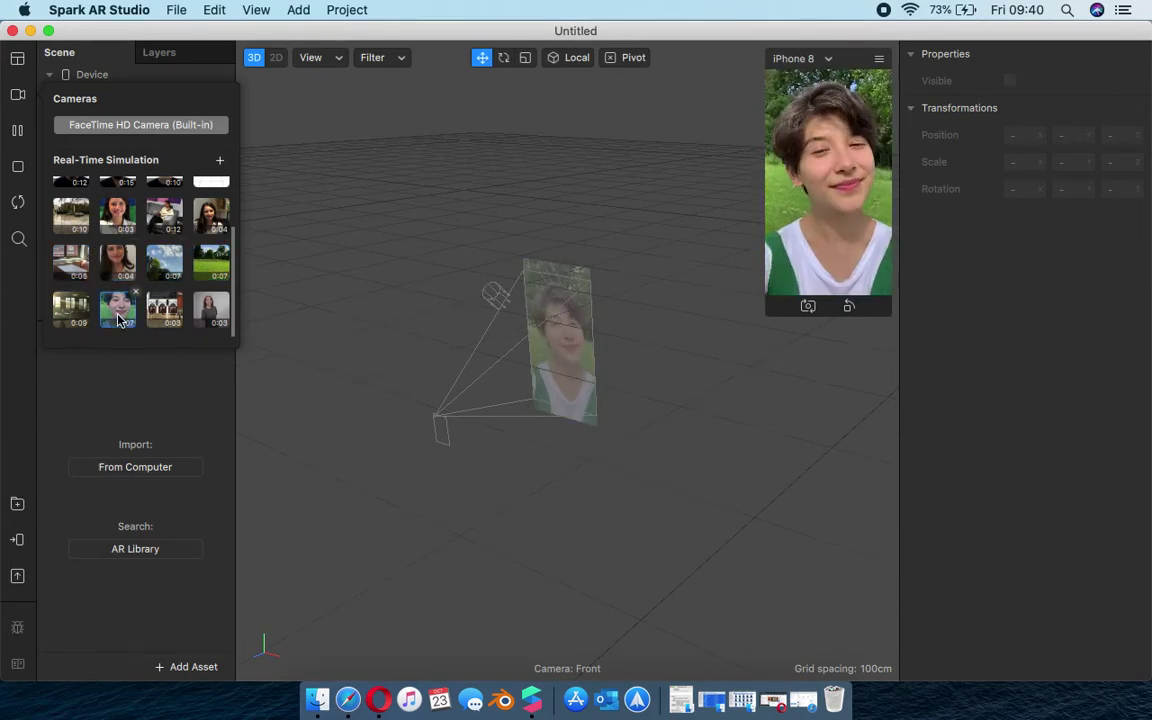
click(218, 314)
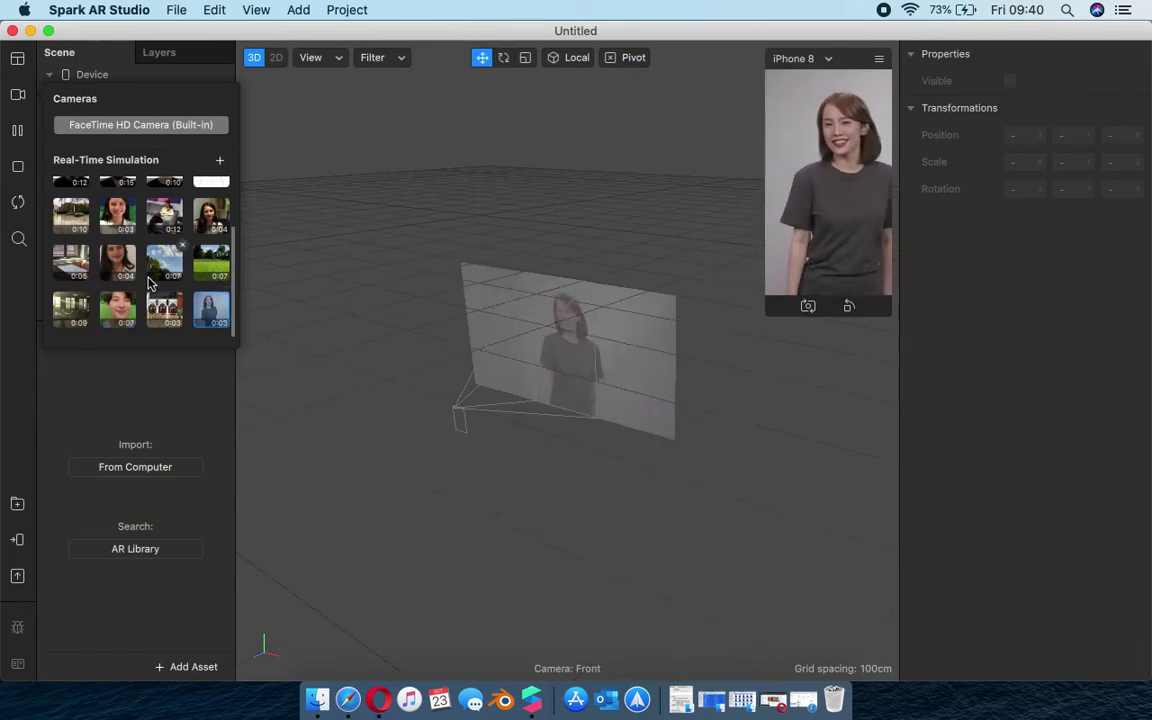
click(70, 316)
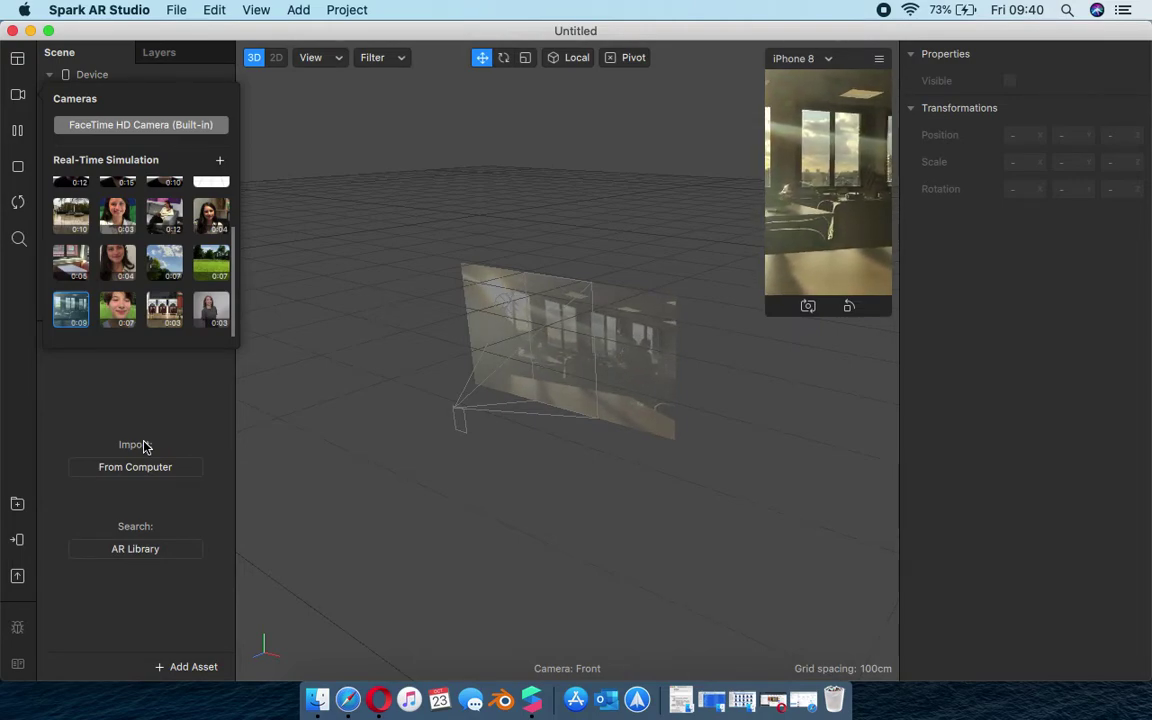
click(127, 391)
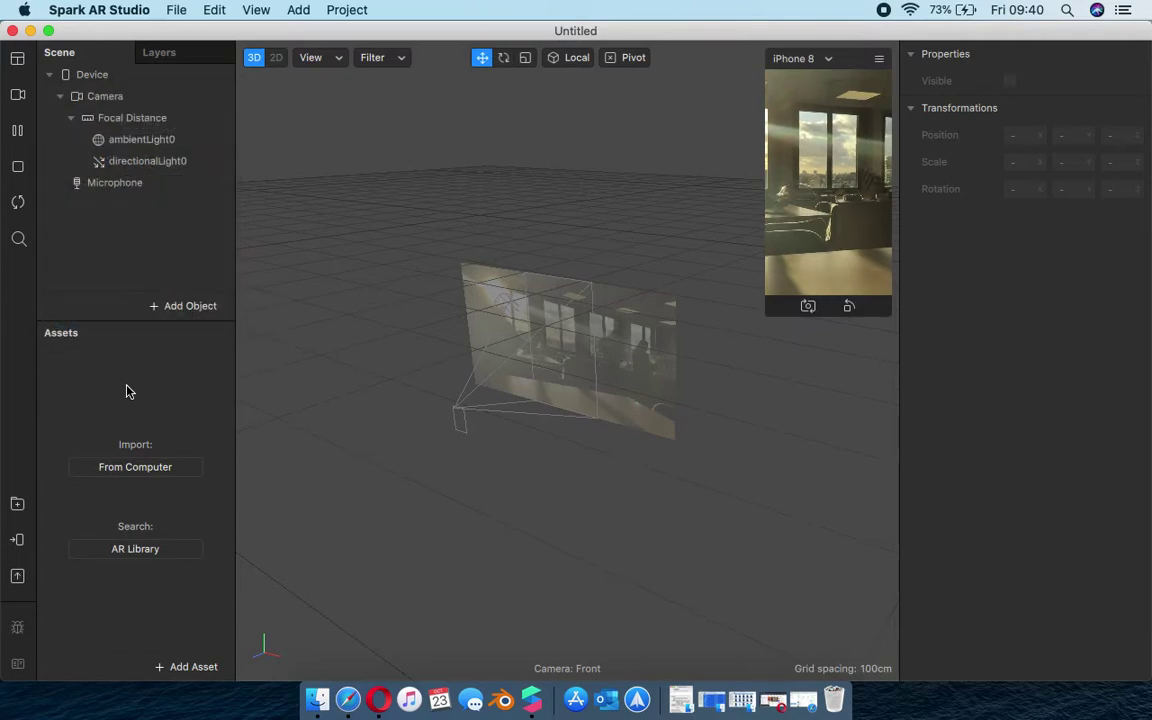
- Look over the available cameras and simulation videos, and pause the office clip's playback
click(19, 135)
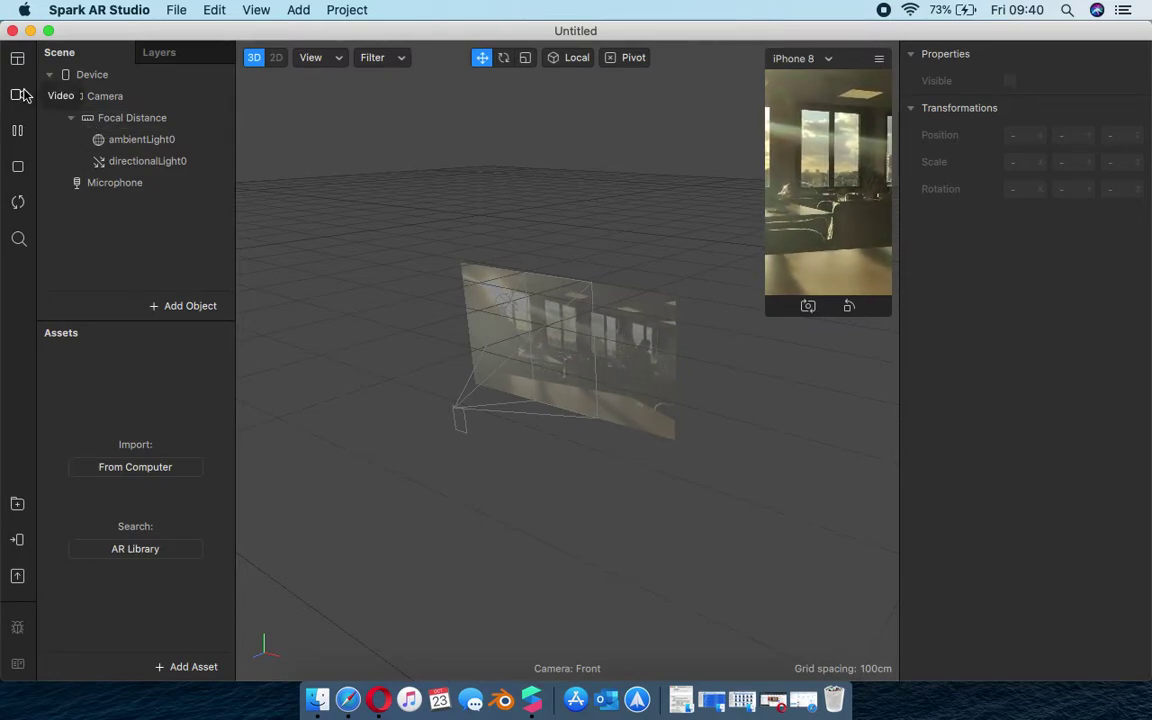
click(19, 95)
scroll(87, 249, up, 3)
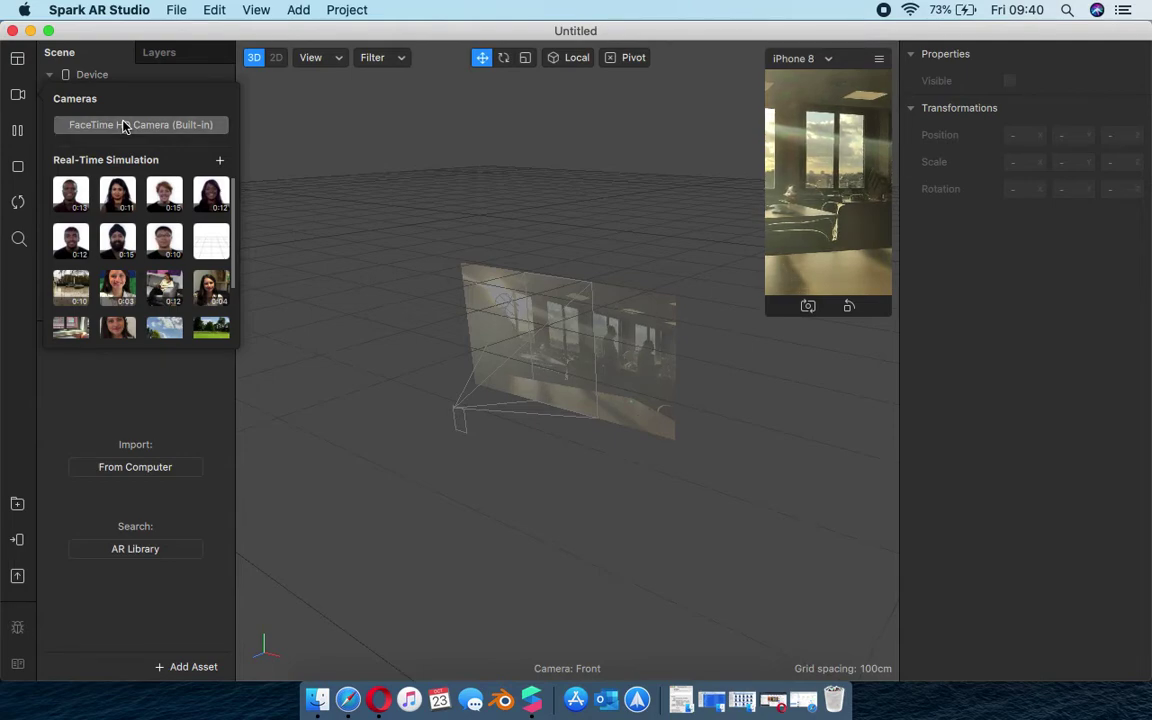
click(17, 130)
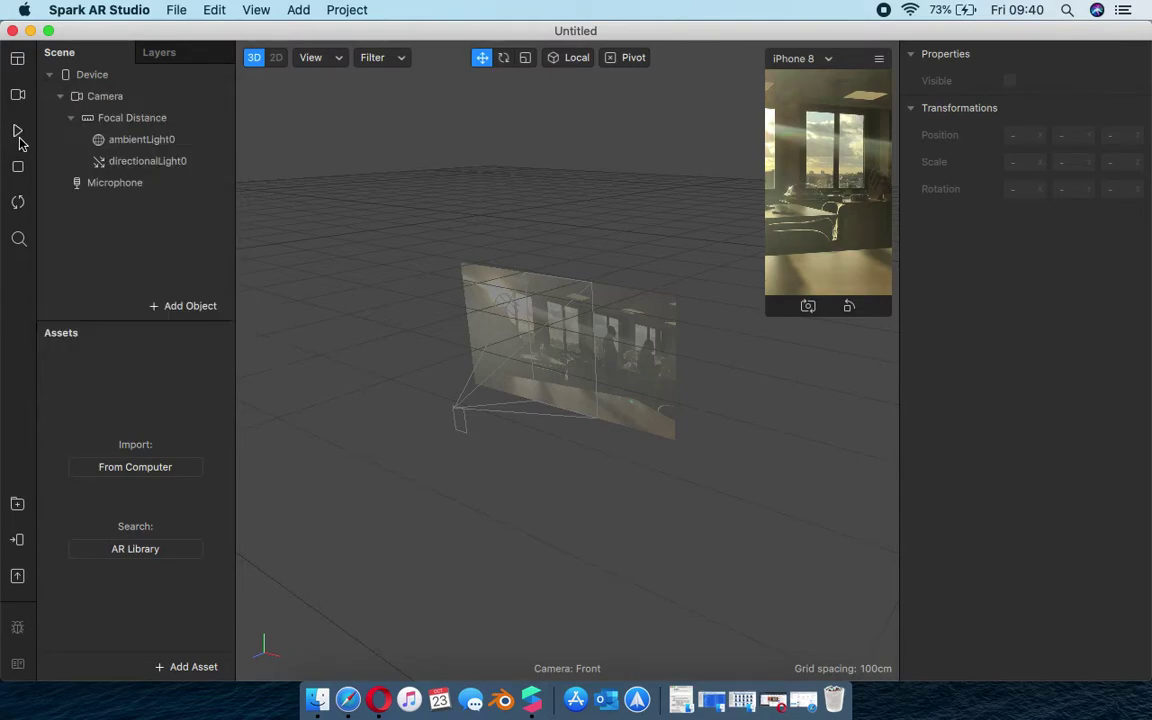
- Set the simulation video back to the portrait of the man in the maroon shirt (0:13)
click(20, 96)
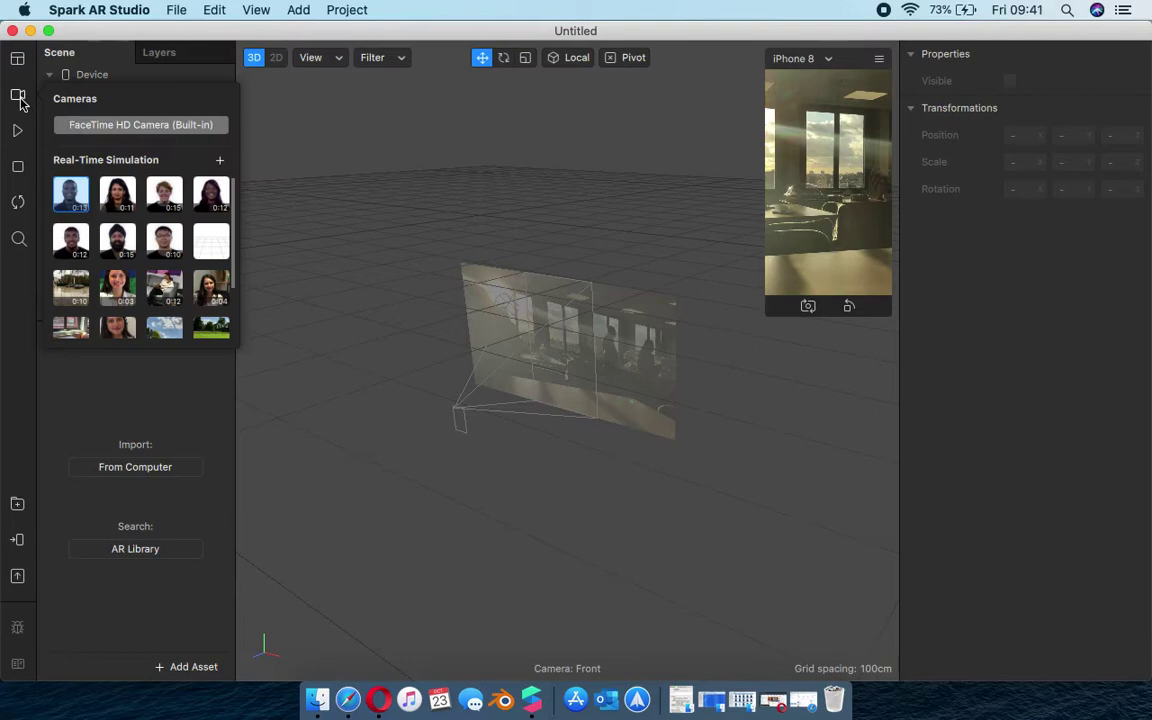
scroll(107, 280, down, 3)
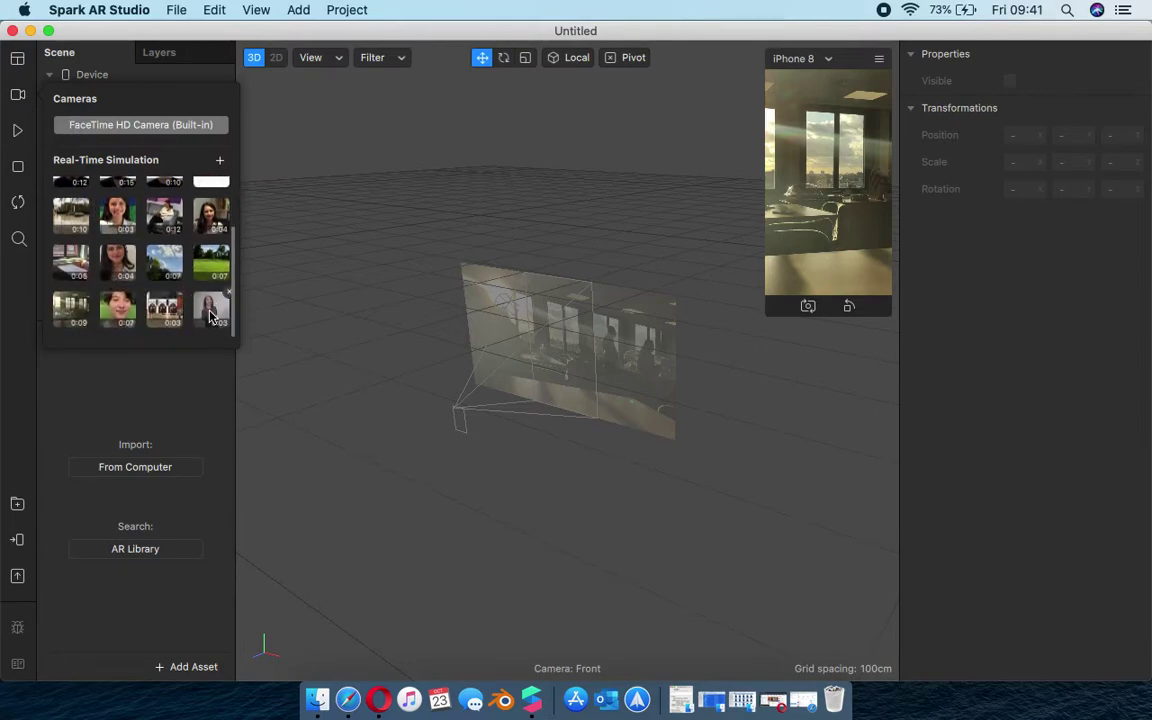
scroll(190, 282, up, 3)
click(72, 194)
- Toggle the portrait clip between playing and paused, leaving it paused
click(18, 131)
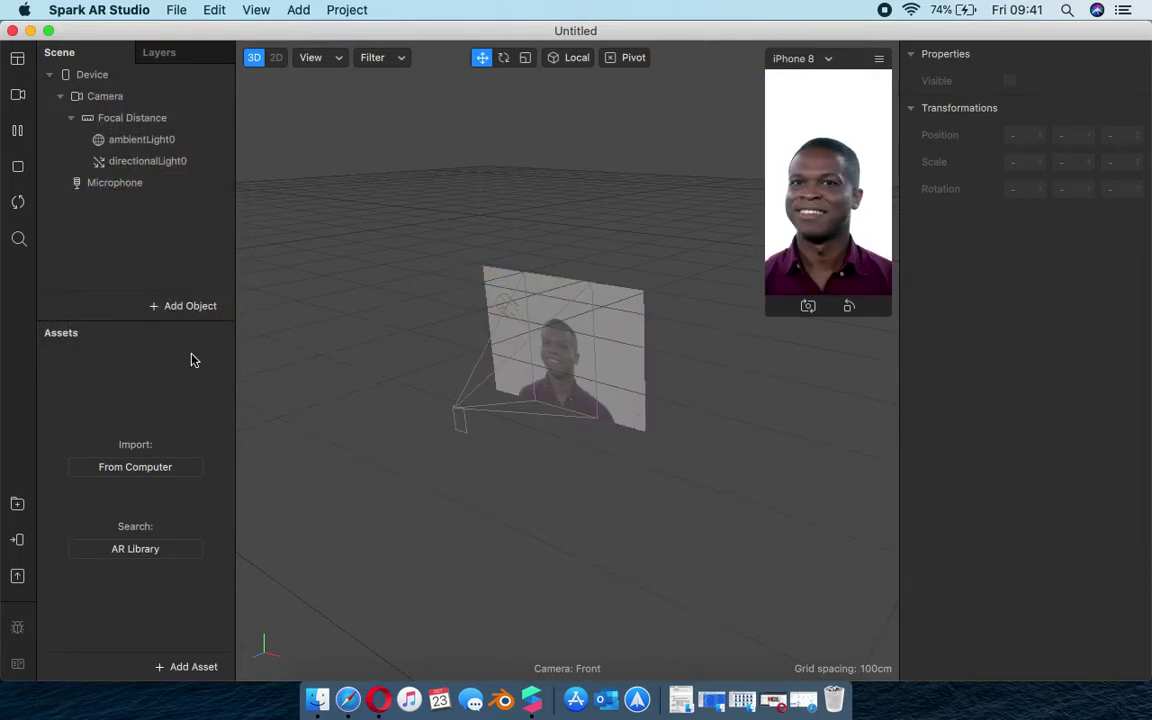
click(22, 135)
click(22, 135)
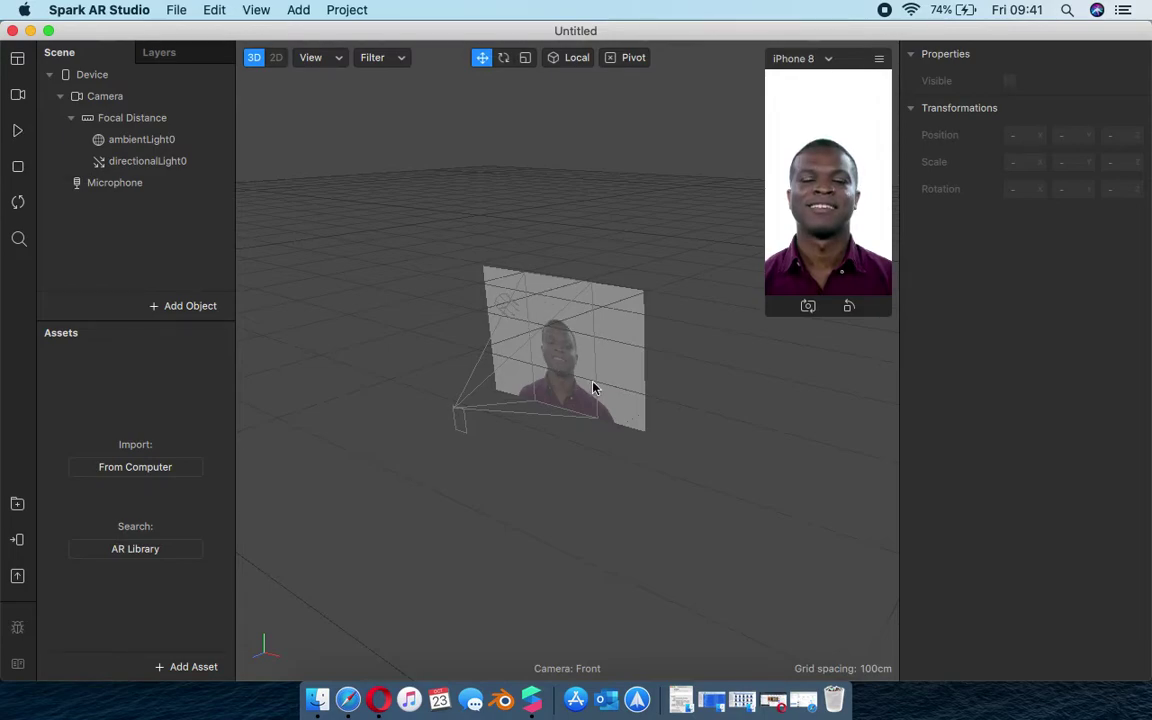
- Try stopping and resuming the portrait simulation clip, leaving it playing
click(24, 180)
click(18, 133)
click(18, 135)
click(18, 168)
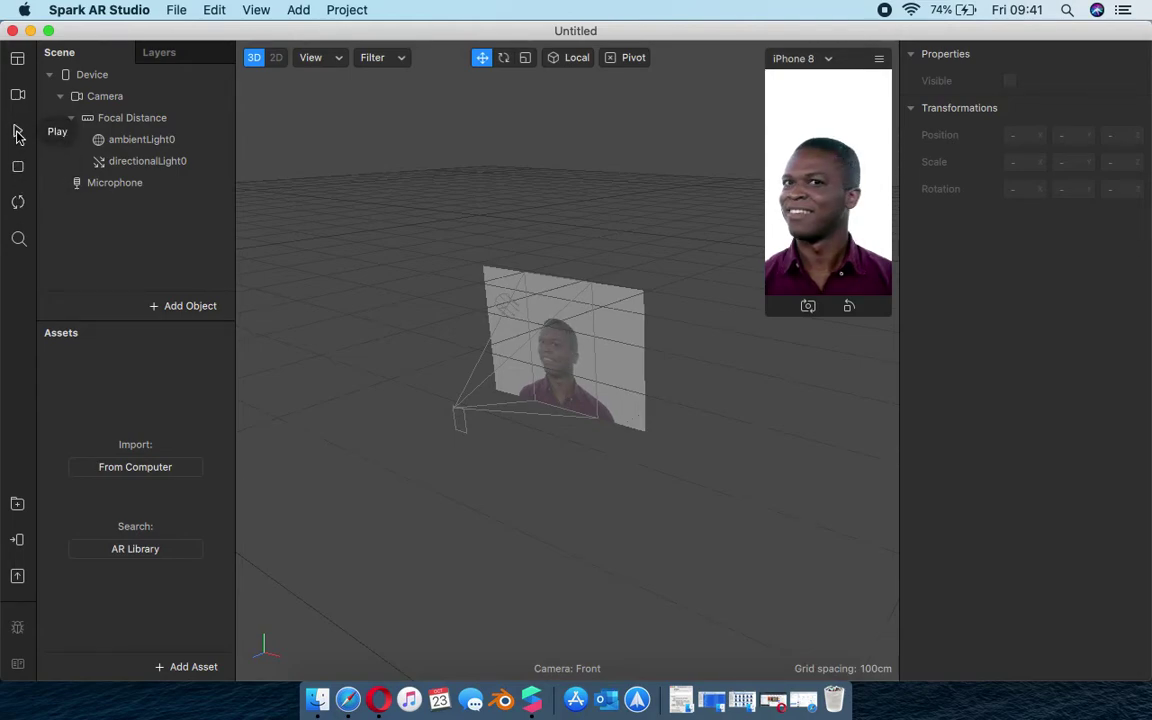
click(18, 133)
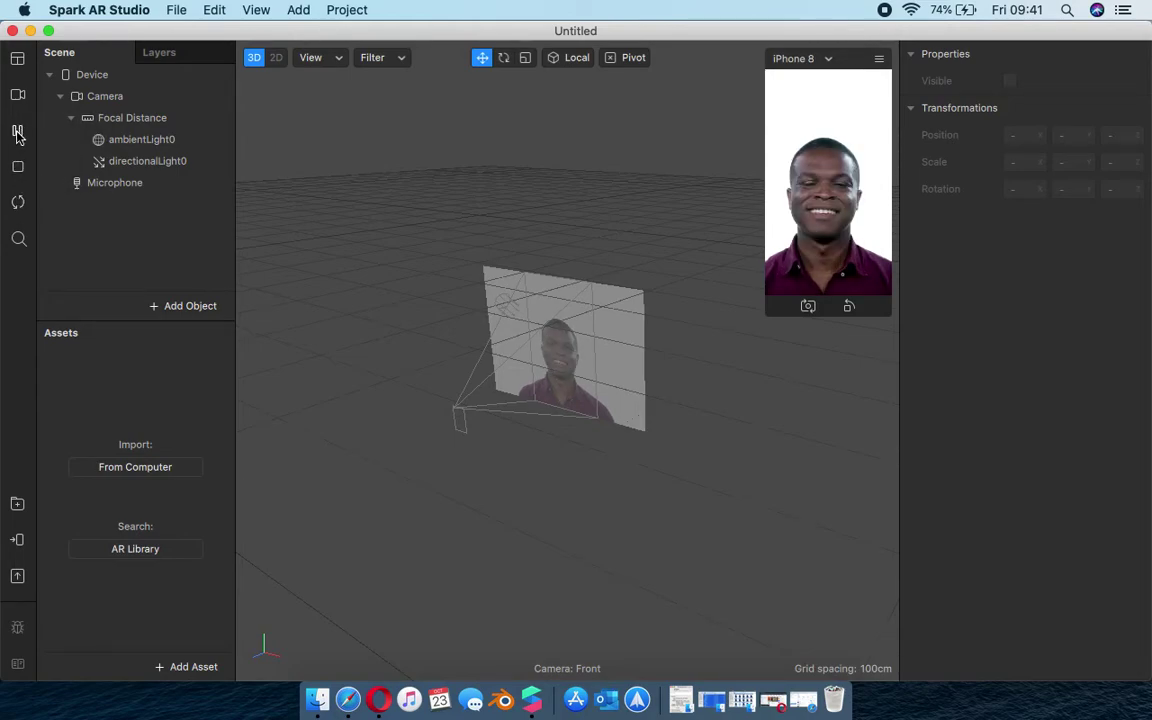
- Restart the effect, and bring up the project search and dismiss it
click(22, 204)
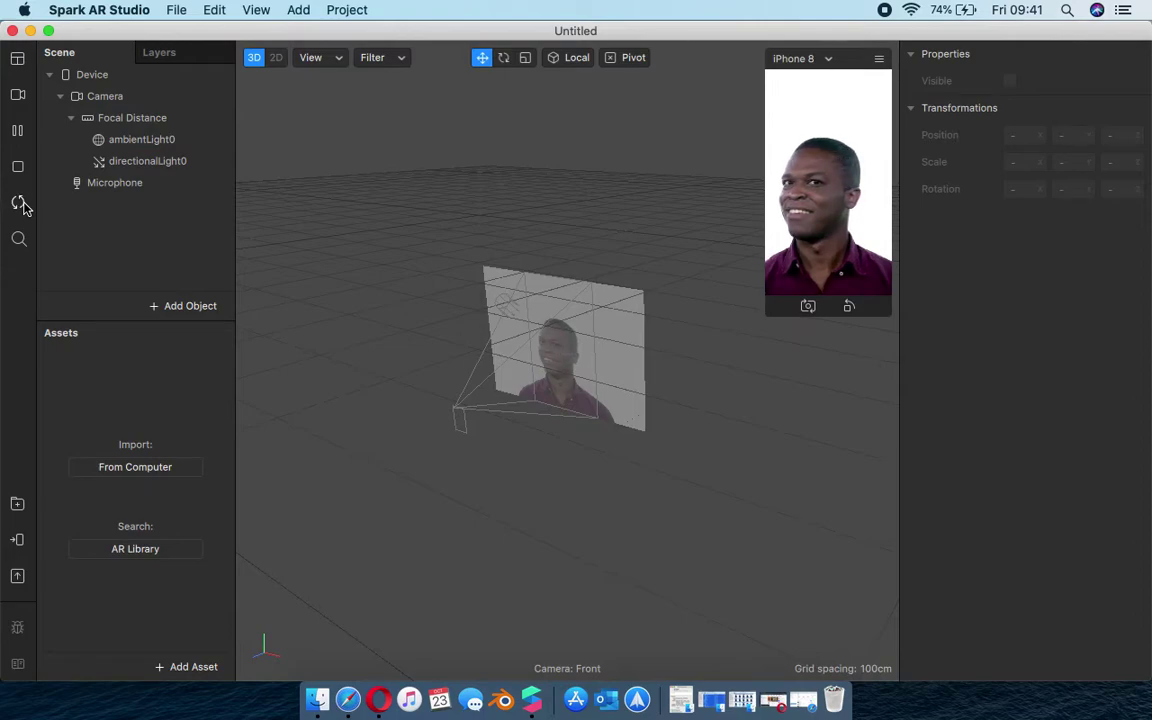
click(19, 238)
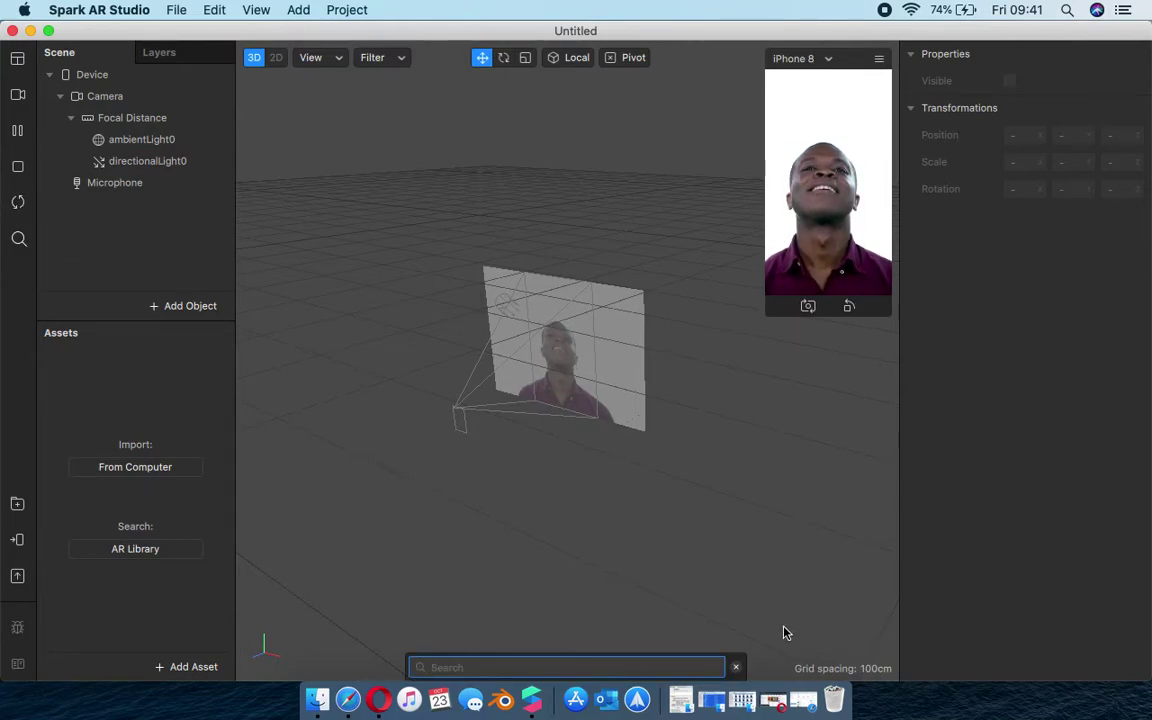
click(737, 667)
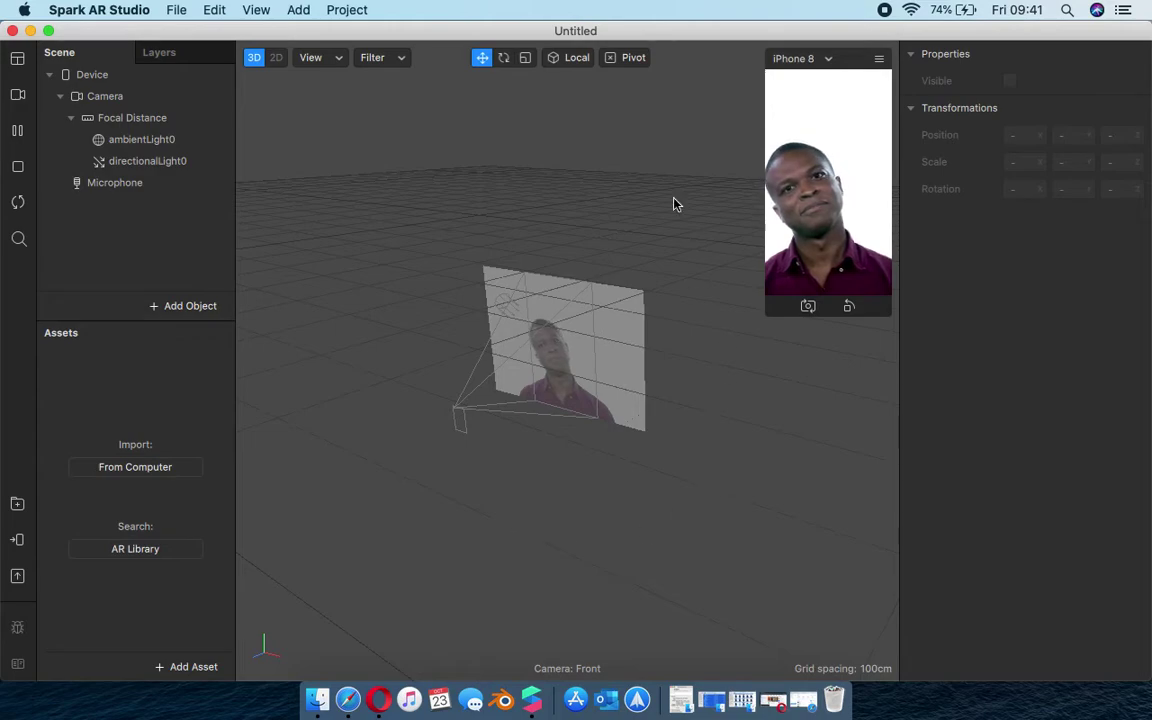
- Inspect the properties of the Device, Camera, ambient light and directional light in the scene
click(104, 78)
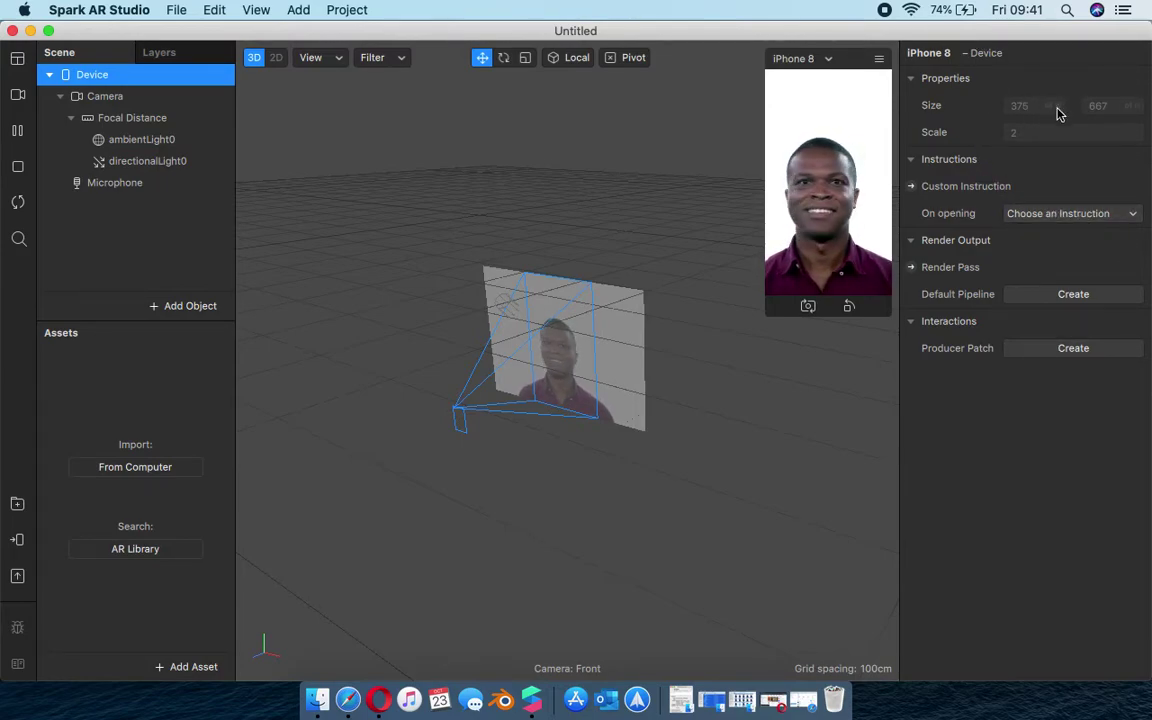
click(140, 97)
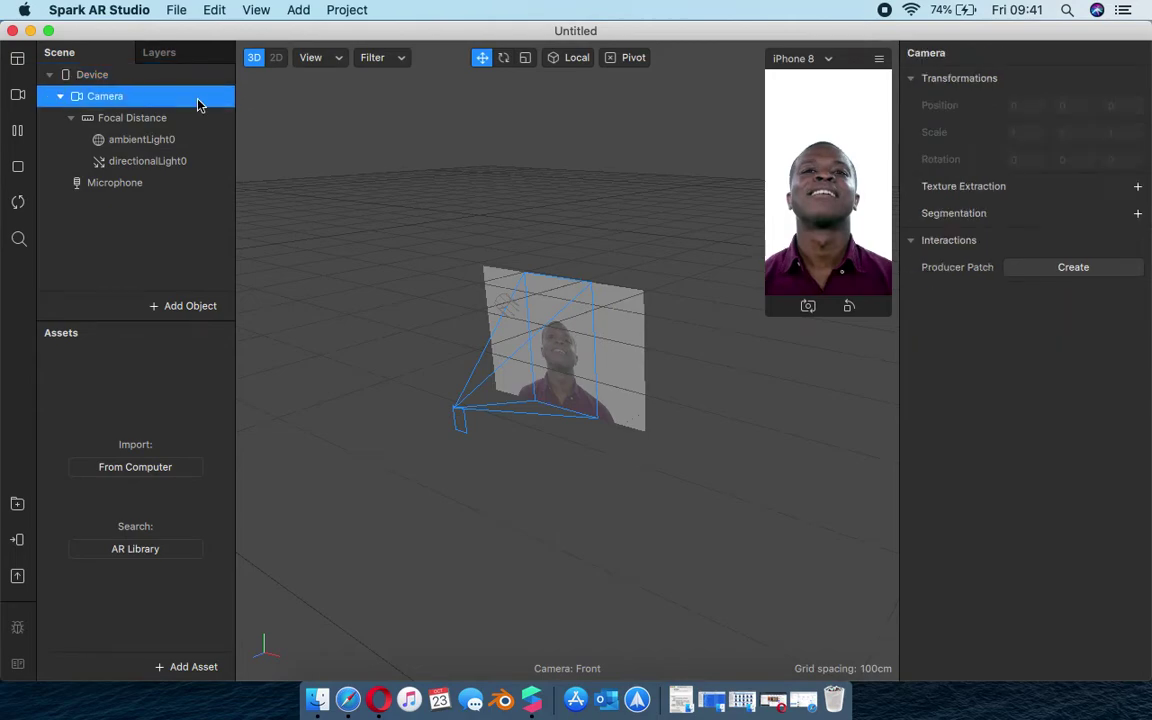
click(136, 142)
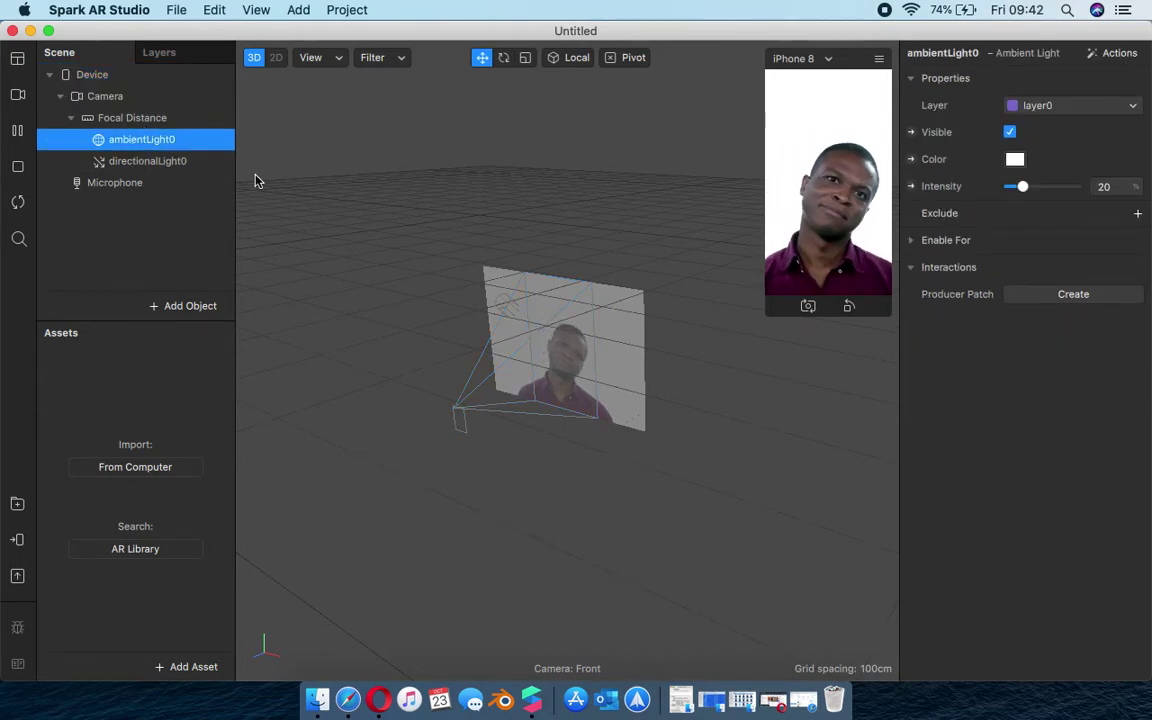
click(150, 162)
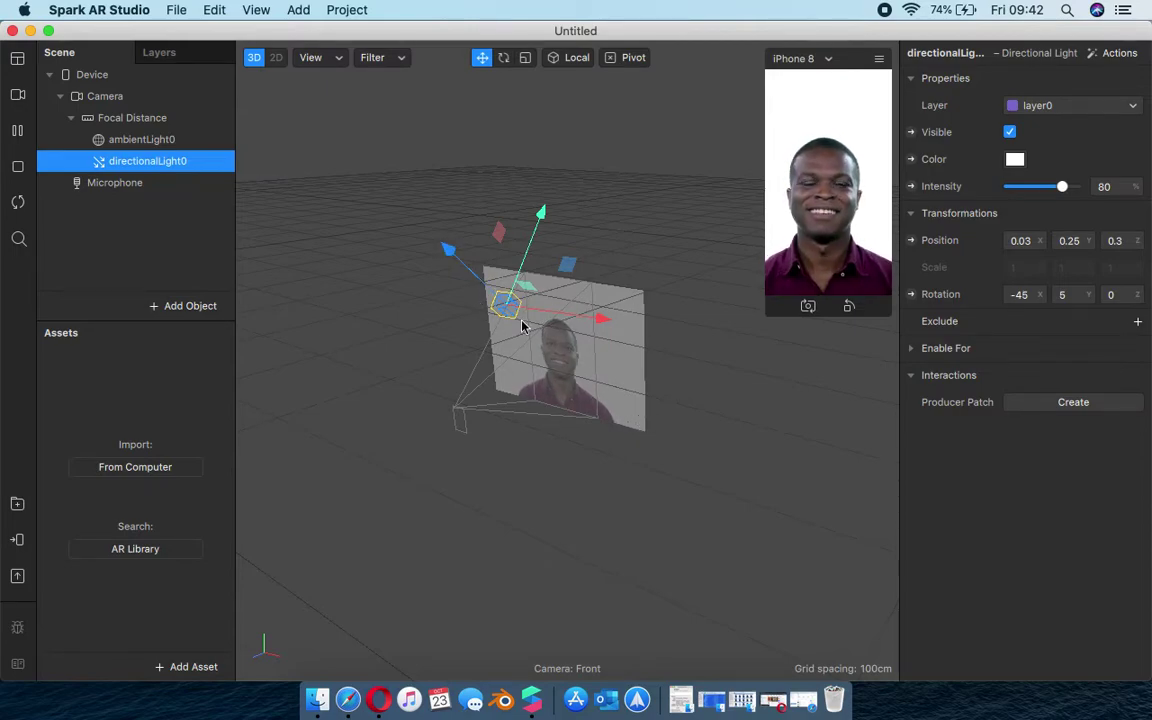
- Change the directional light's color to a very pale, slightly violet off-white using the color wheel
click(1015, 159)
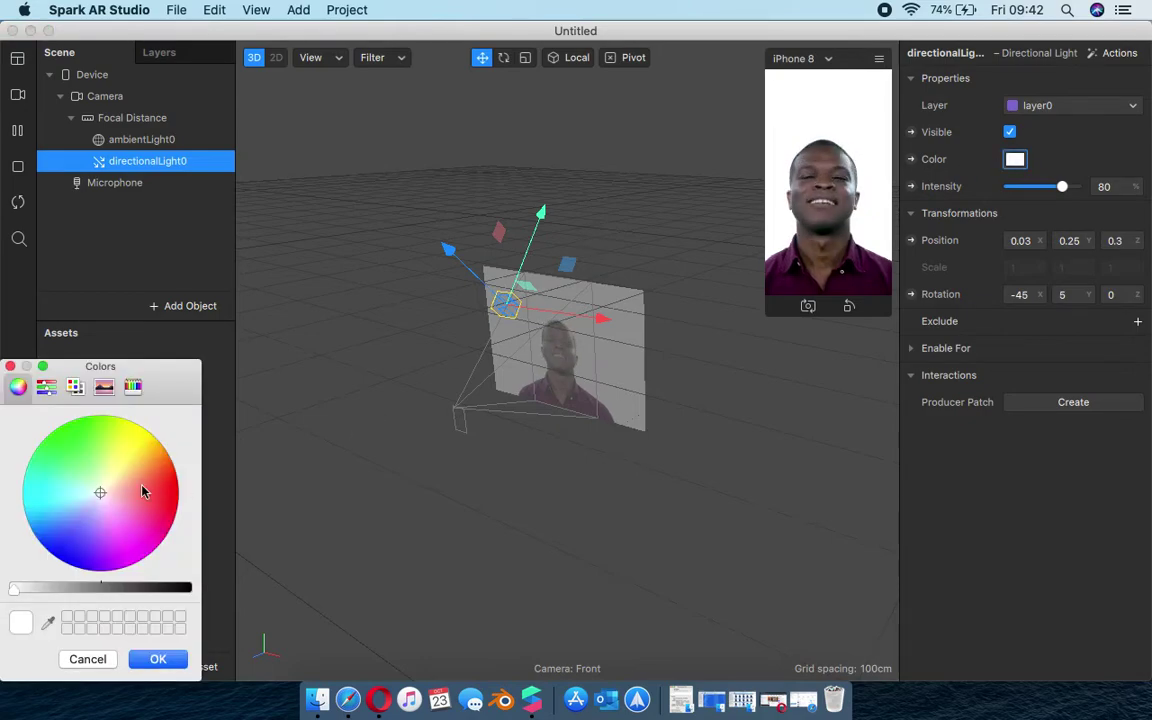
click(48, 558)
drag(47, 568, 102, 494)
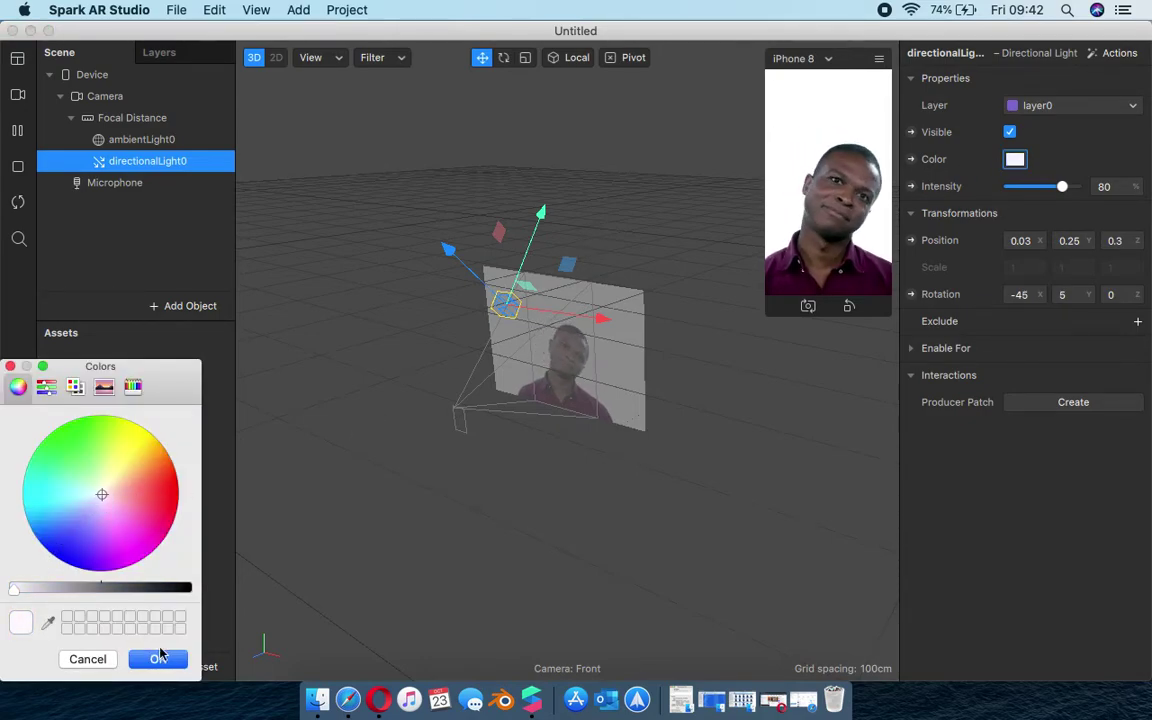
click(158, 659)
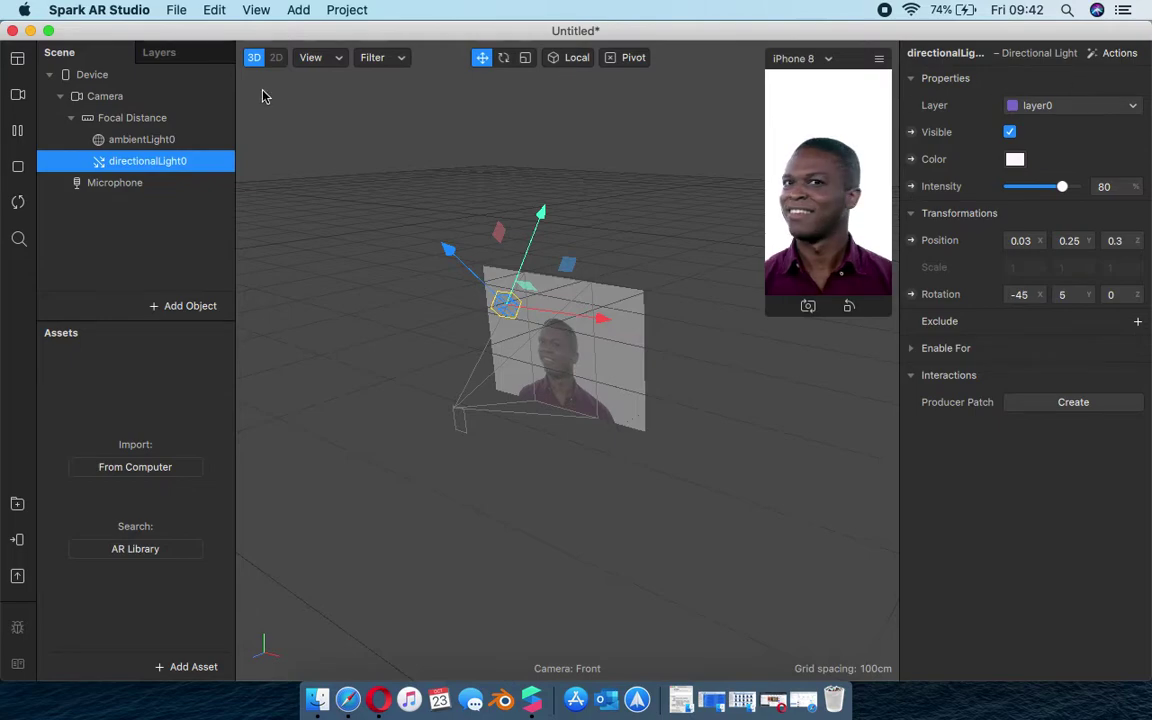
- Review the ambient light, Focal Distance and directional light again, including the directional light's layer choices
click(140, 141)
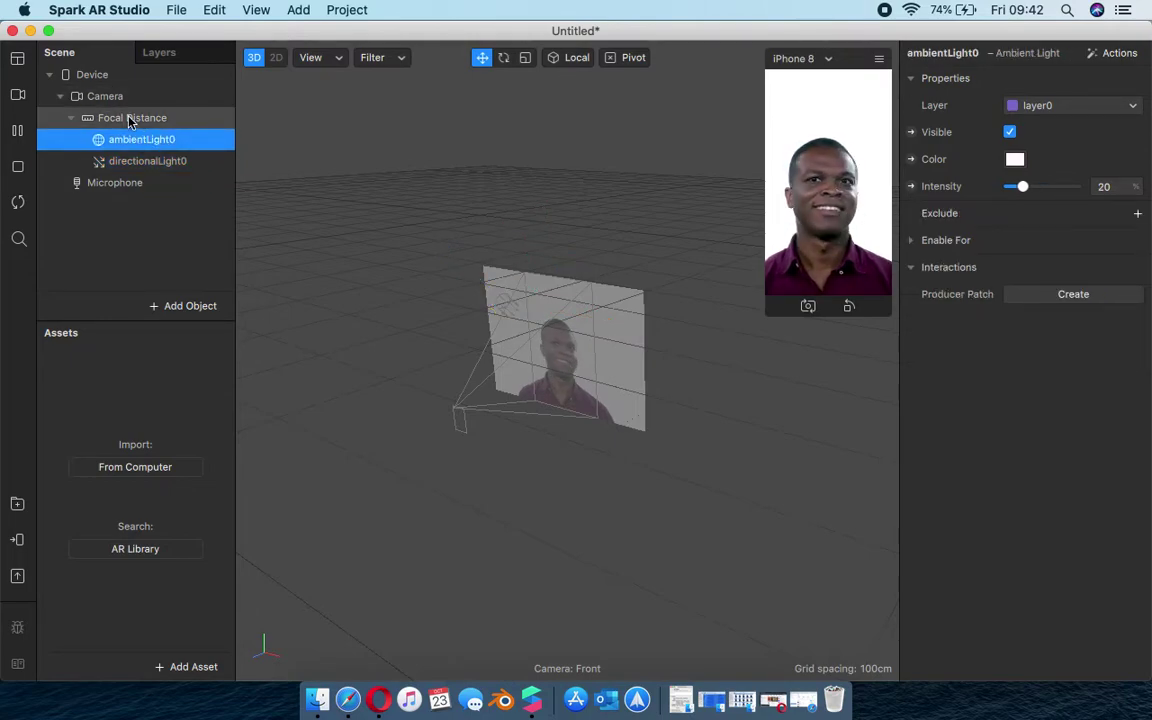
click(128, 118)
click(127, 163)
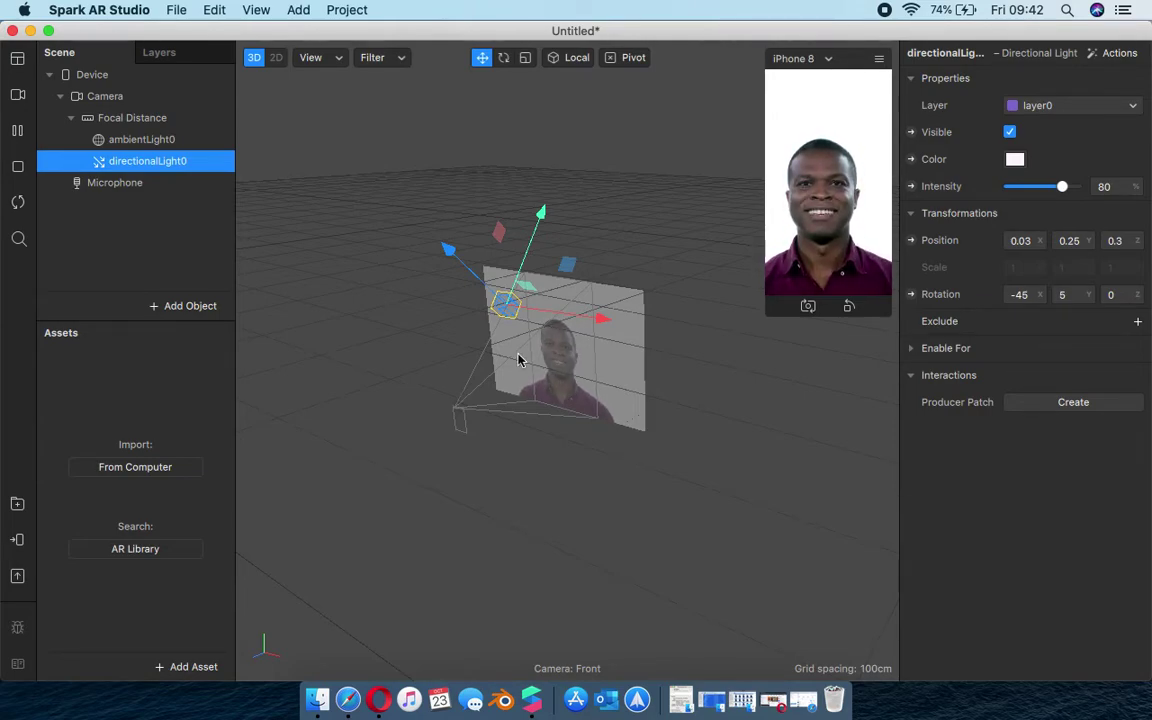
click(1077, 110)
click(1068, 110)
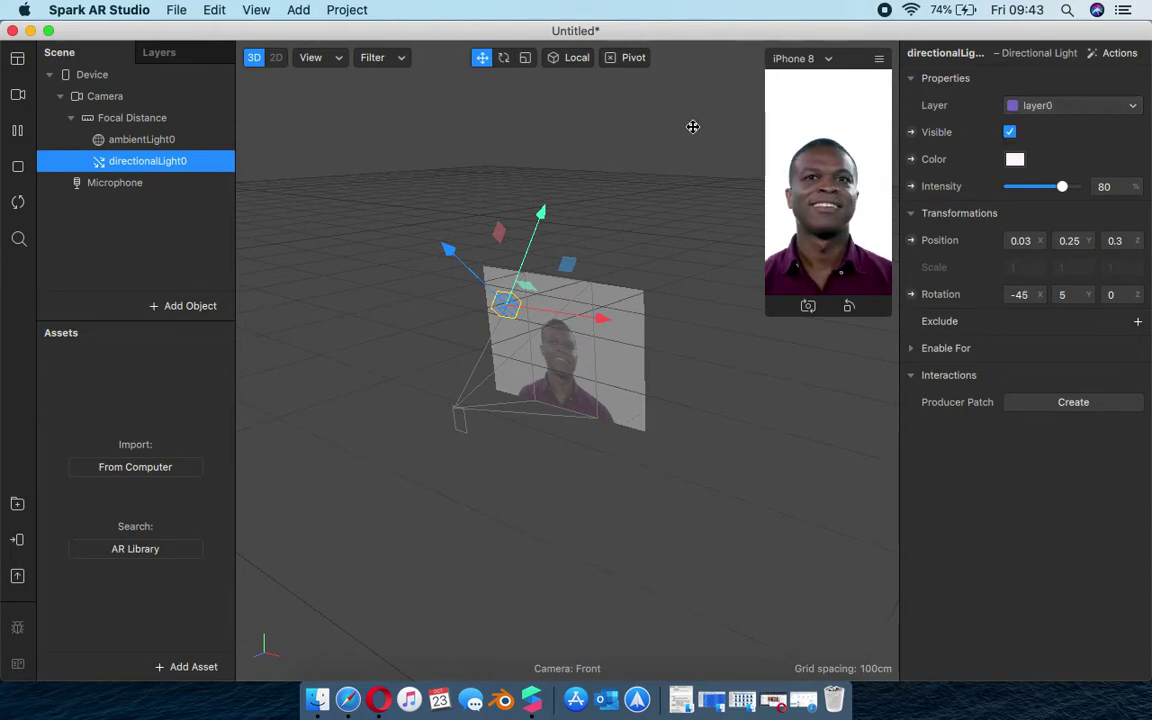
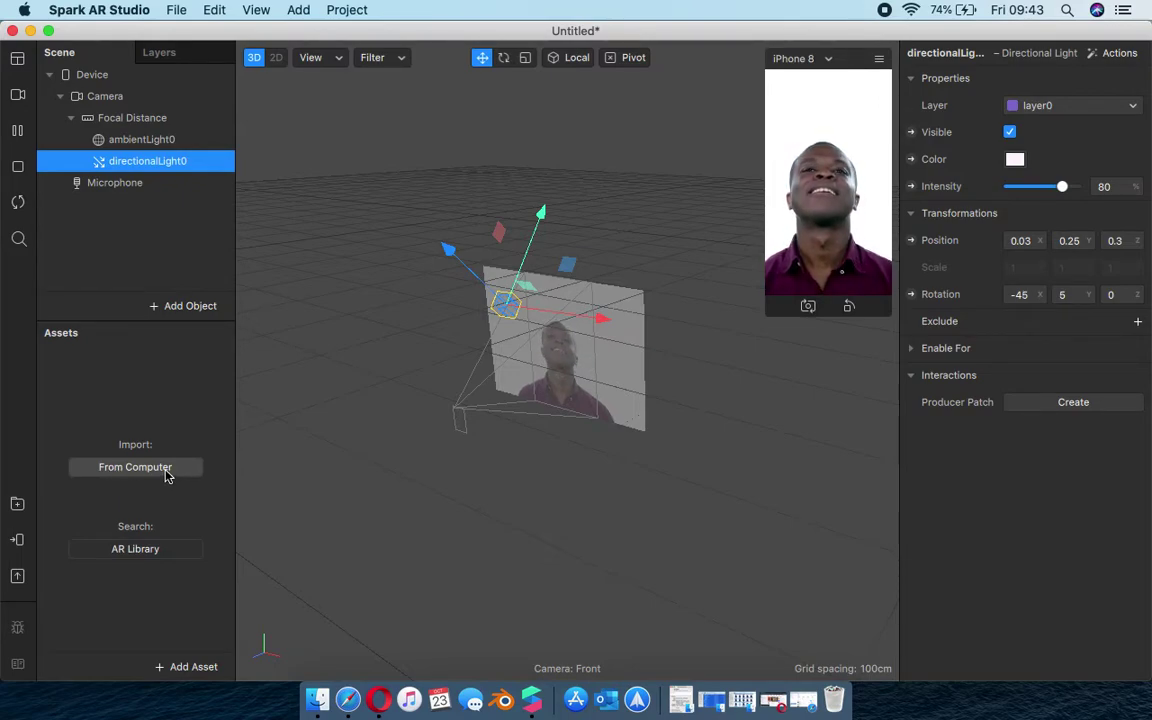
- Open the AR Library and browse its 3D Shapes collection of primitives
click(138, 550)
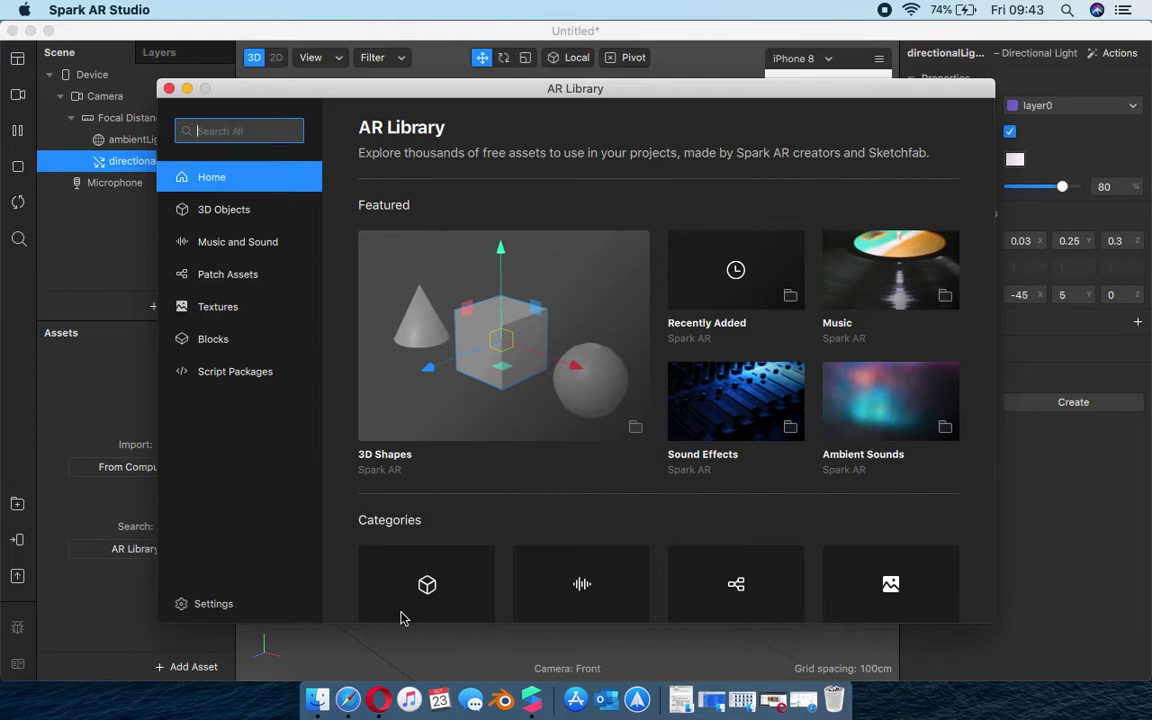
click(489, 330)
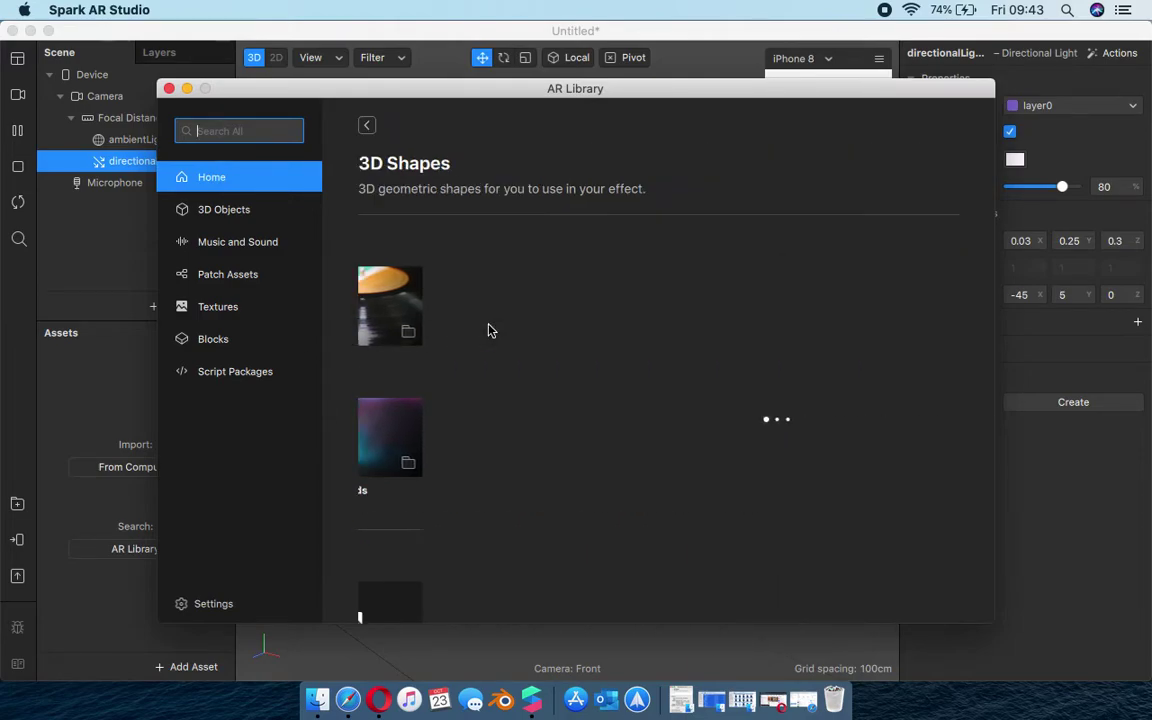
scroll(638, 424, down, 2)
scroll(638, 424, down, 3)
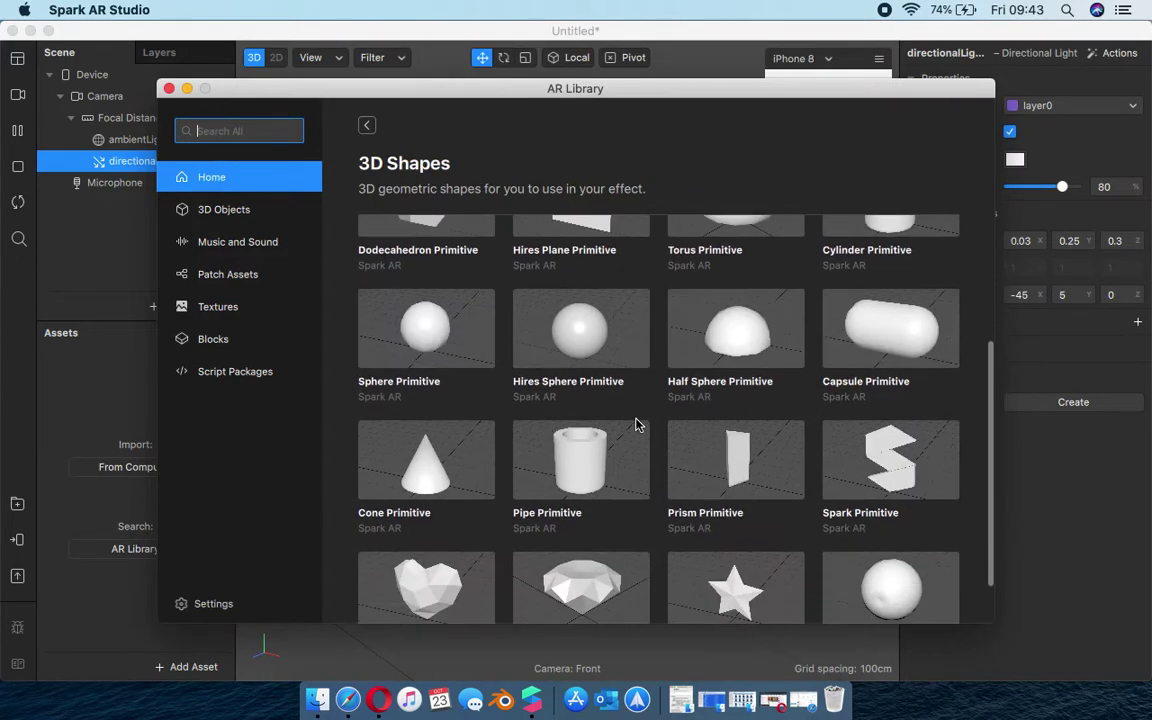
scroll(638, 424, up, 5)
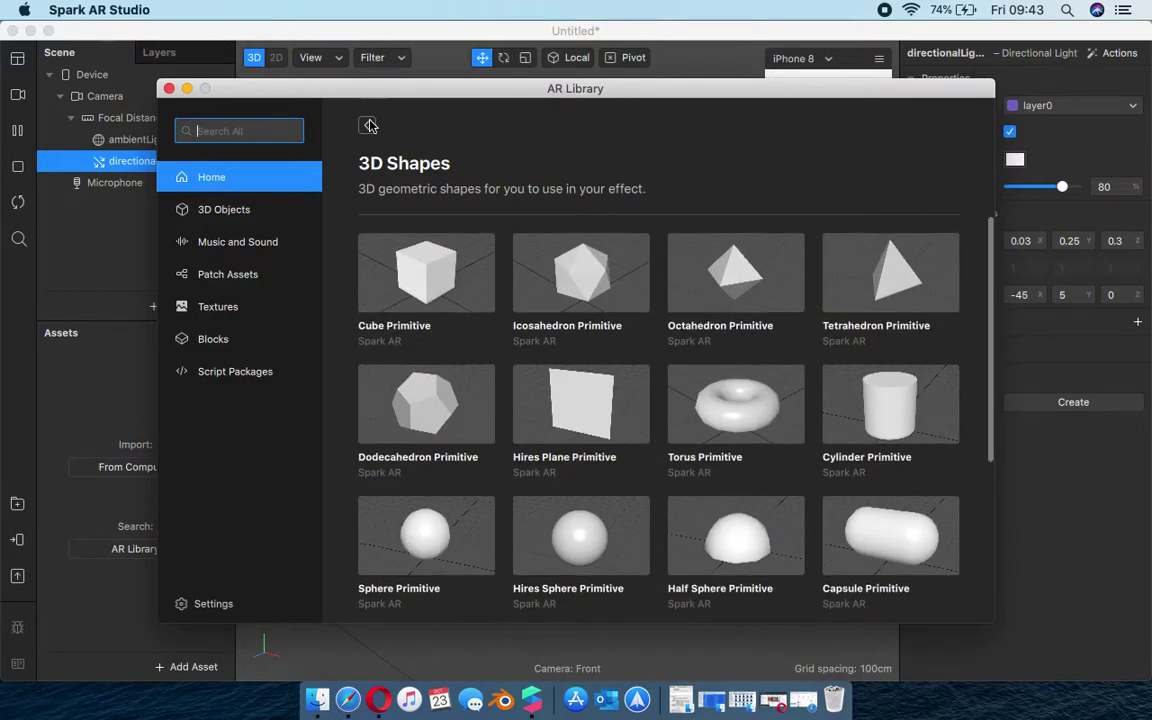
- Browse the AR Library's Music and Sound, Patch Assets and Textures categories
click(222, 252)
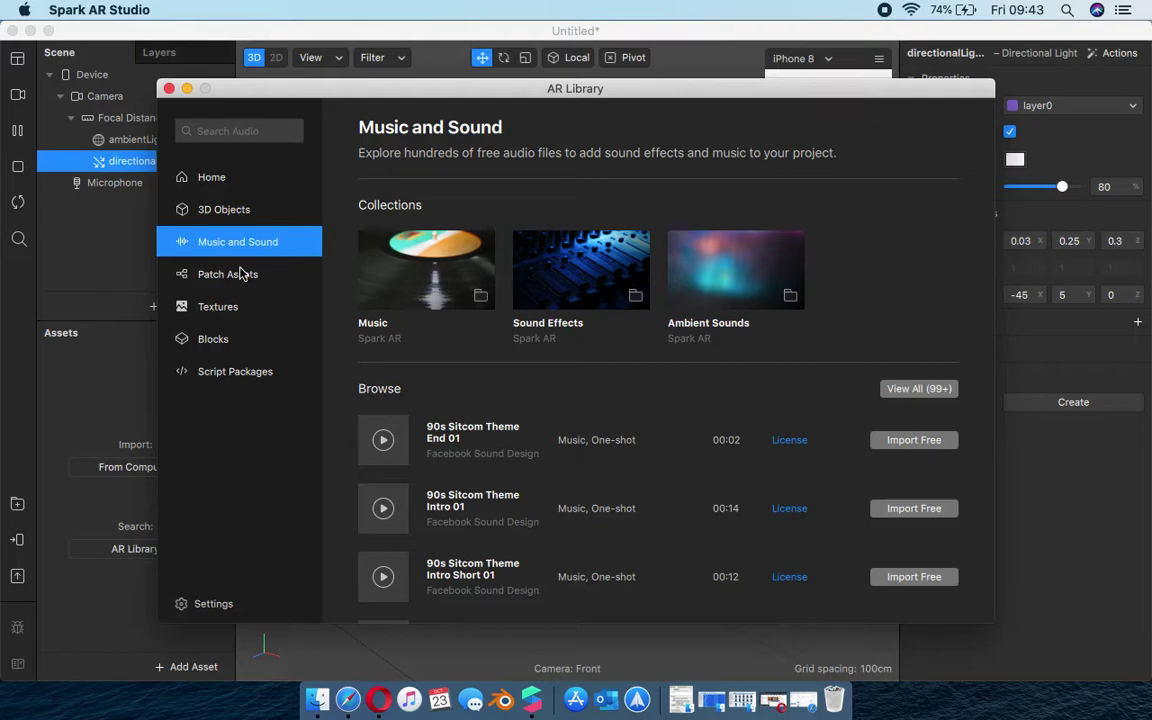
click(239, 278)
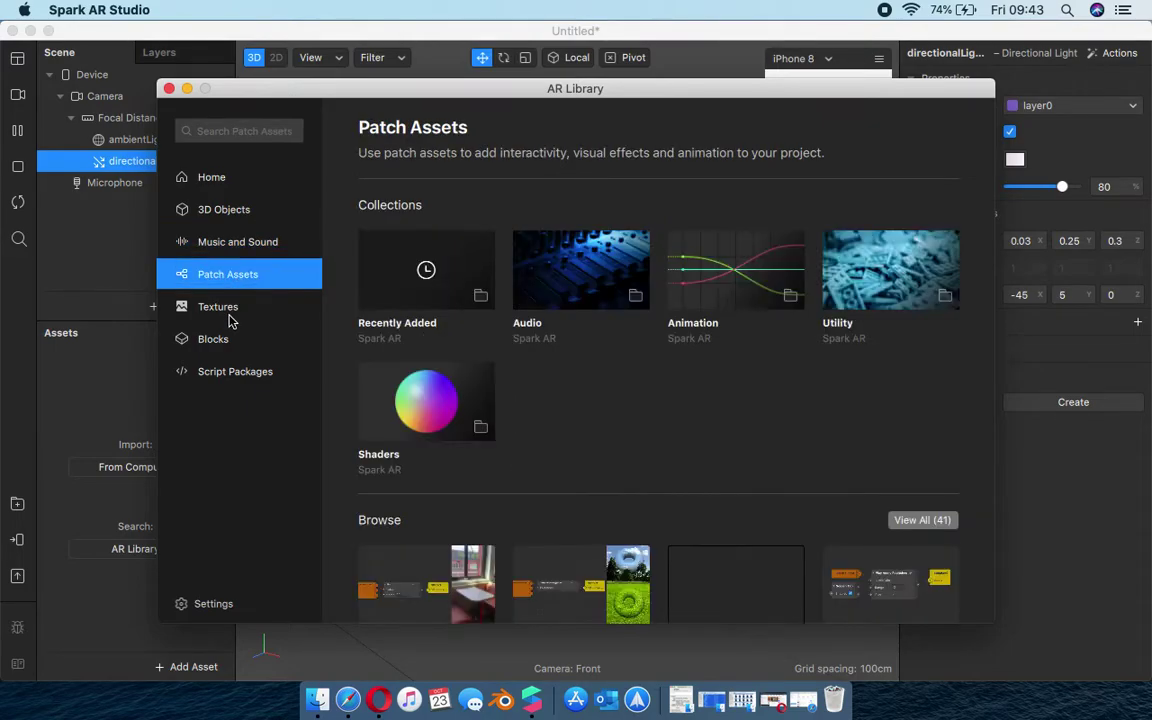
click(230, 317)
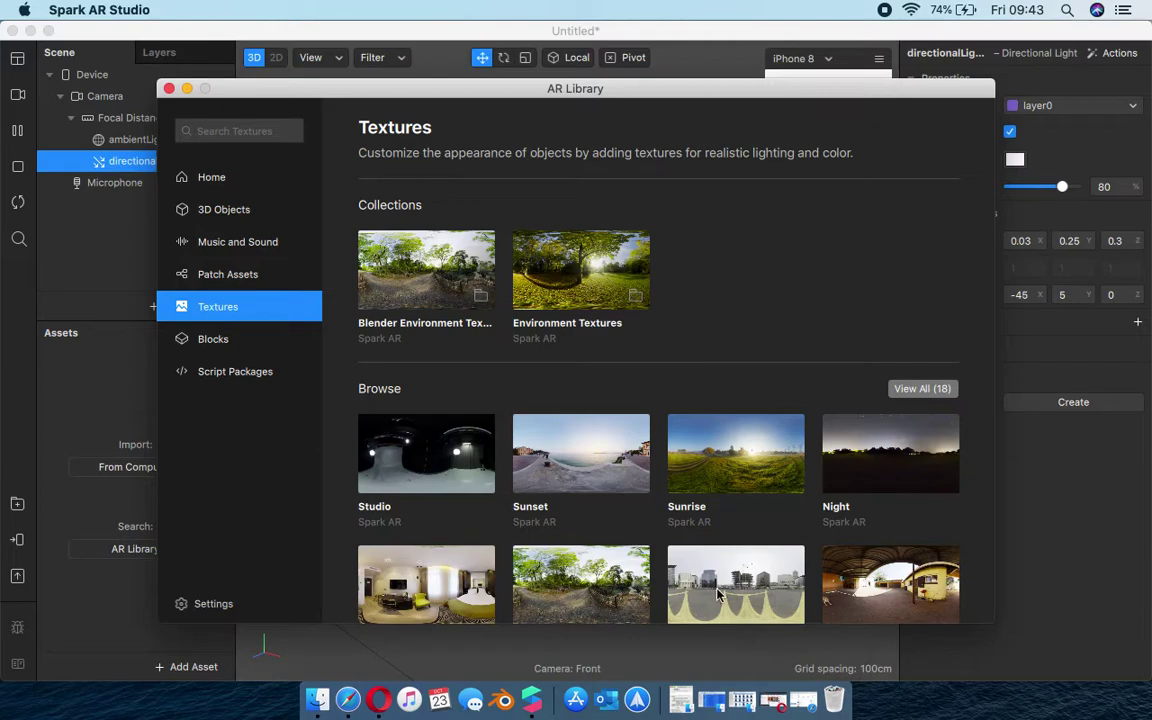
scroll(436, 497, down, 5)
scroll(435, 498, up, 4)
scroll(436, 497, up, 1)
- Look through the AR Library's Blocks and Script Packages, and close the library
click(228, 342)
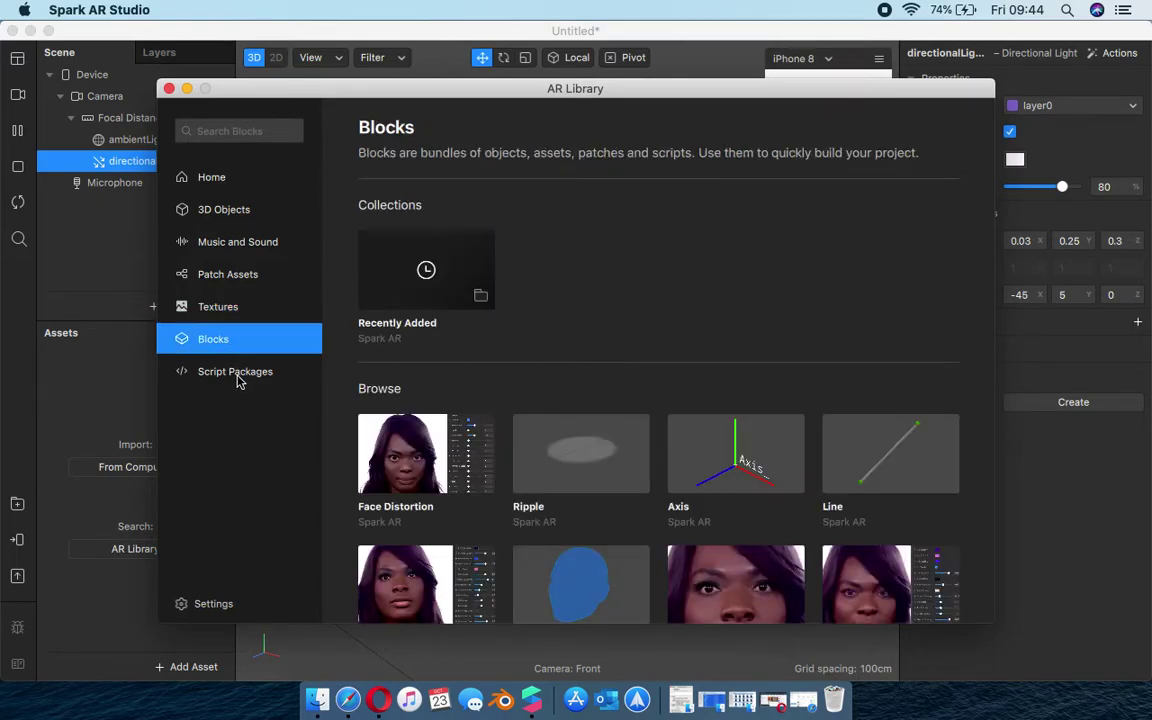
scroll(645, 478, down, 2)
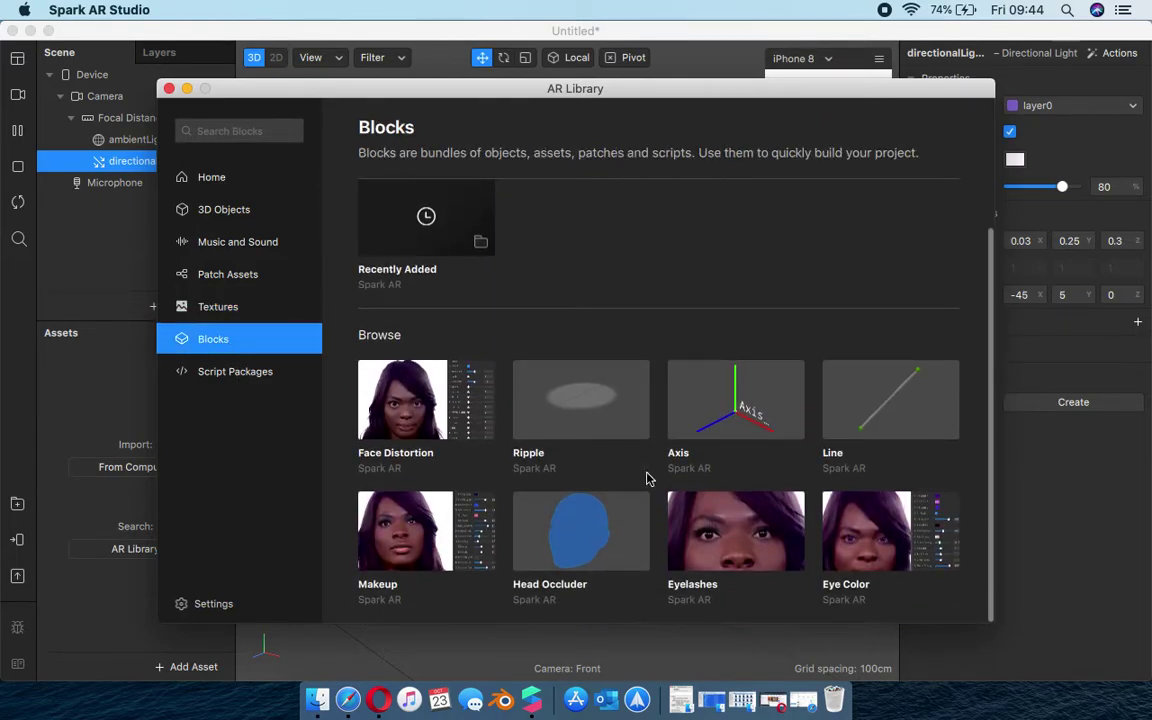
click(258, 372)
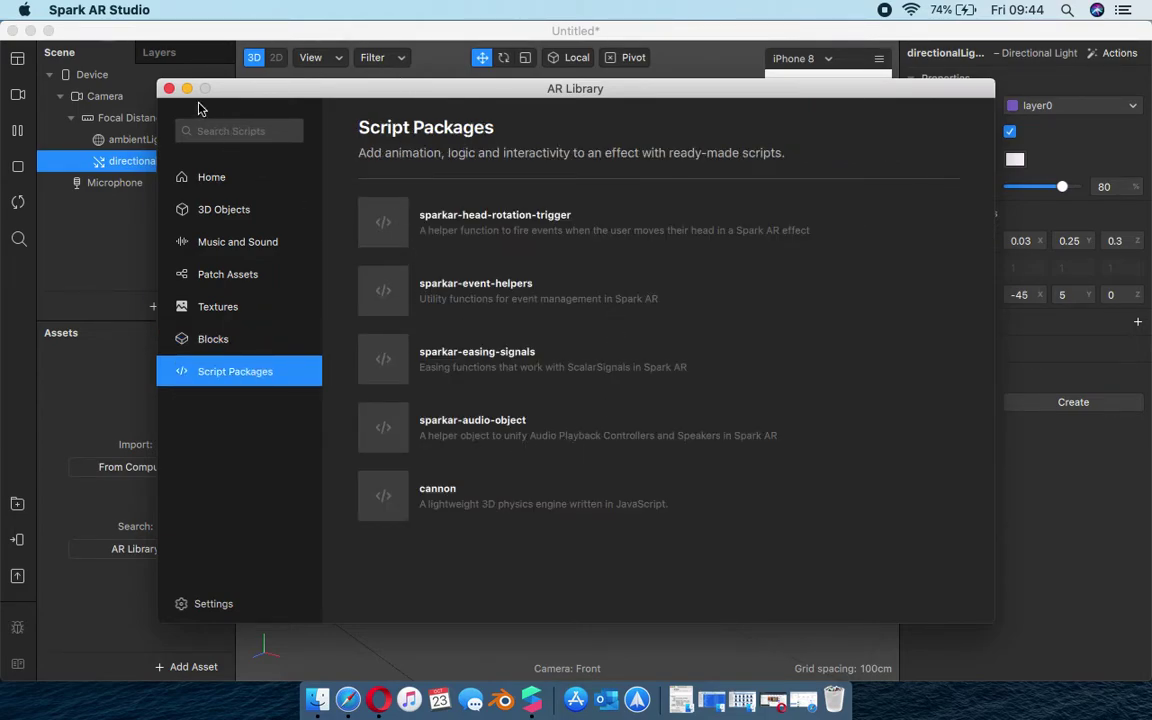
click(169, 89)
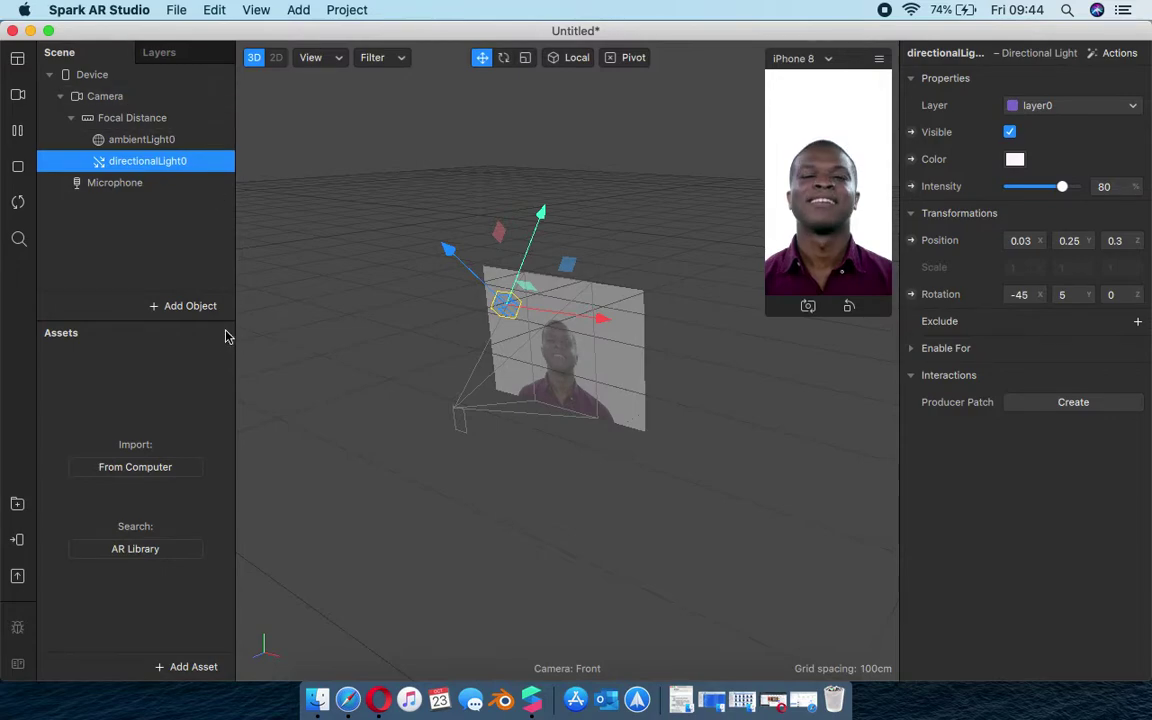
- Read the descriptions of the Plane Tracker, Fixed Target Tracker and Hand Tracker objects, and close the object list without inserting any
click(160, 253)
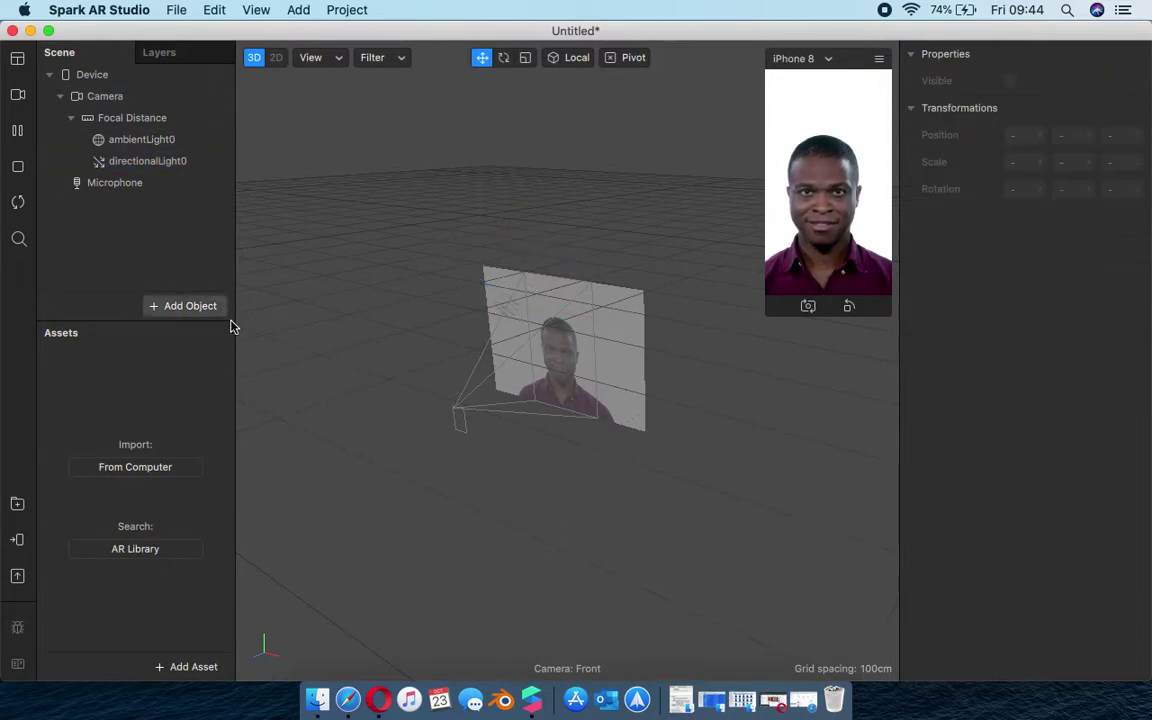
click(174, 312)
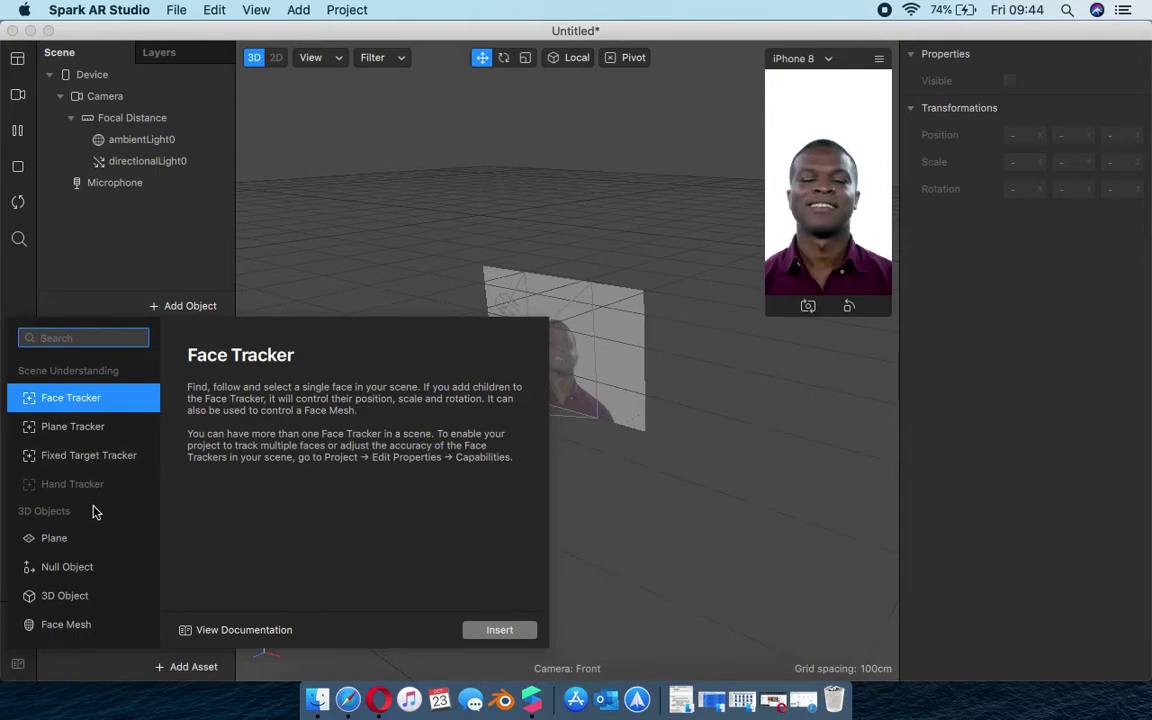
click(85, 427)
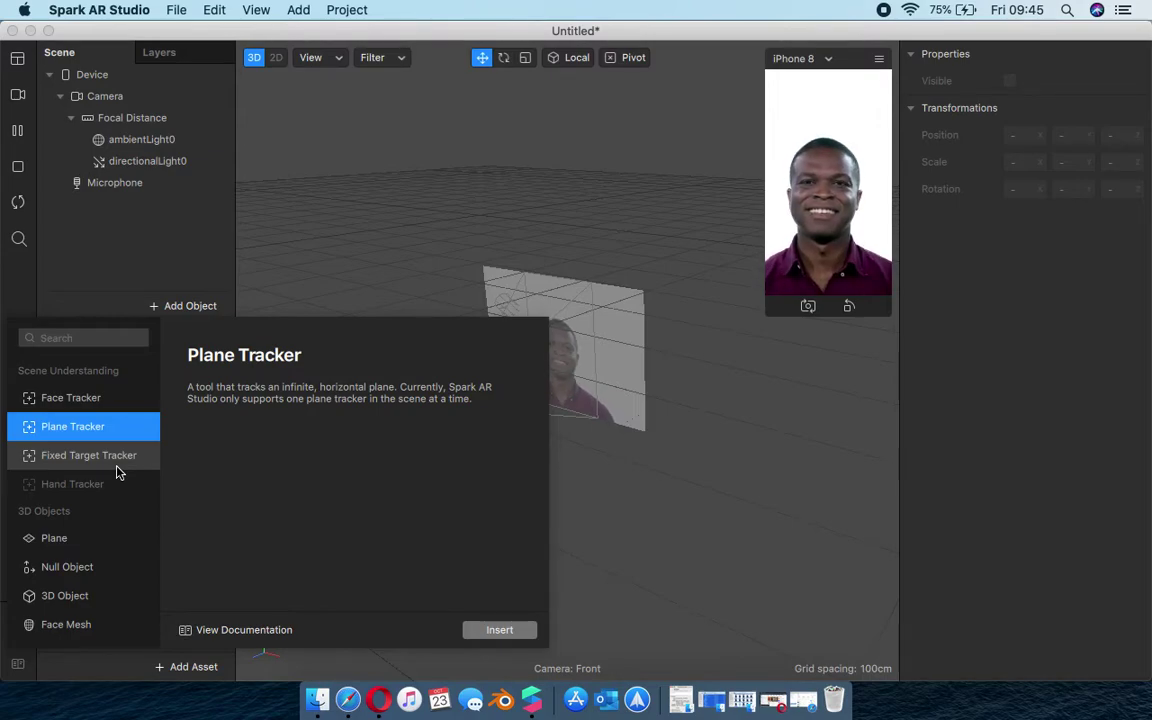
click(95, 462)
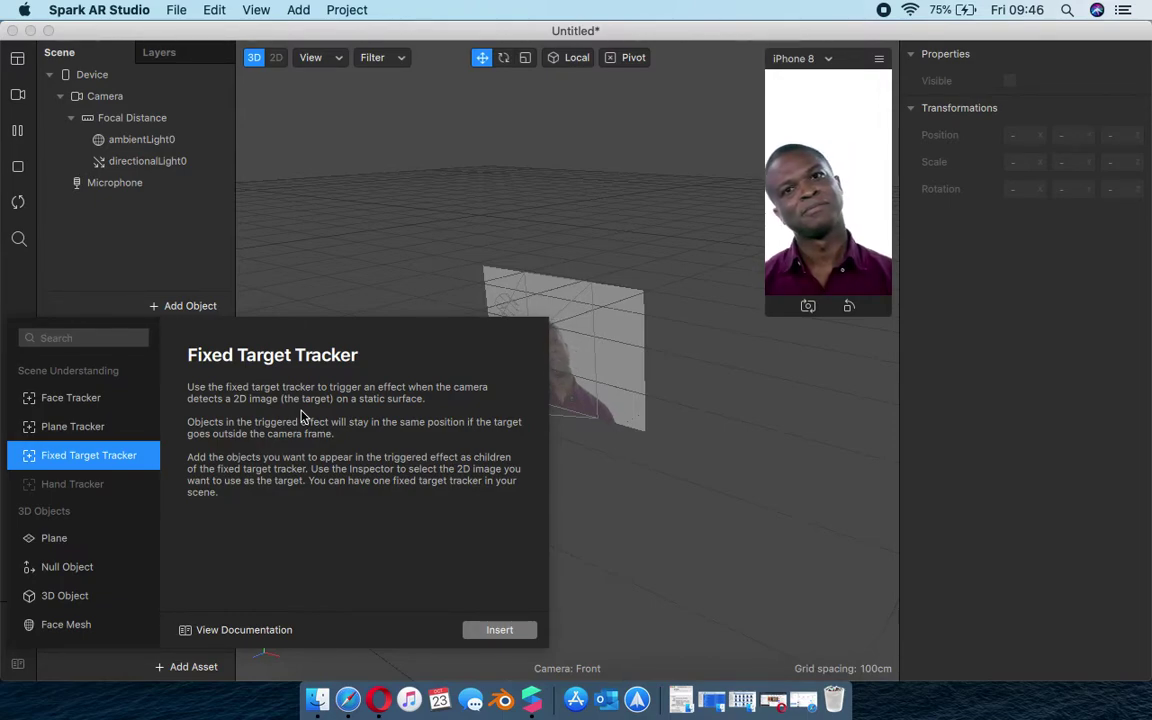
click(97, 484)
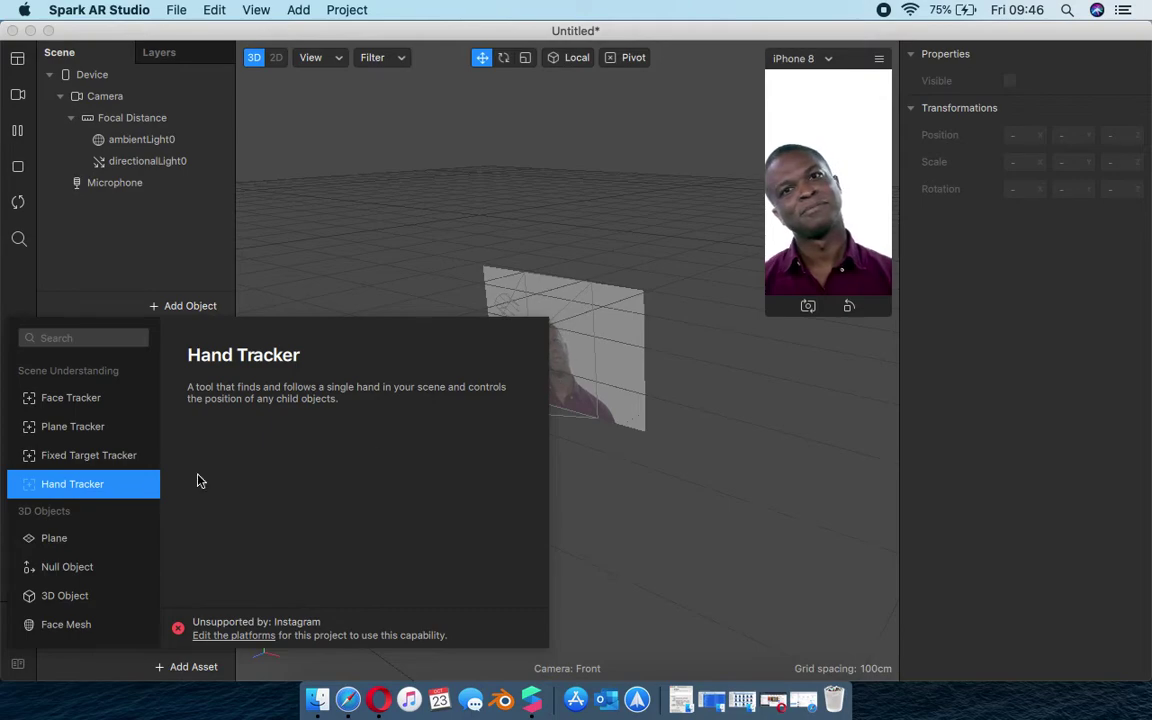
click(131, 258)
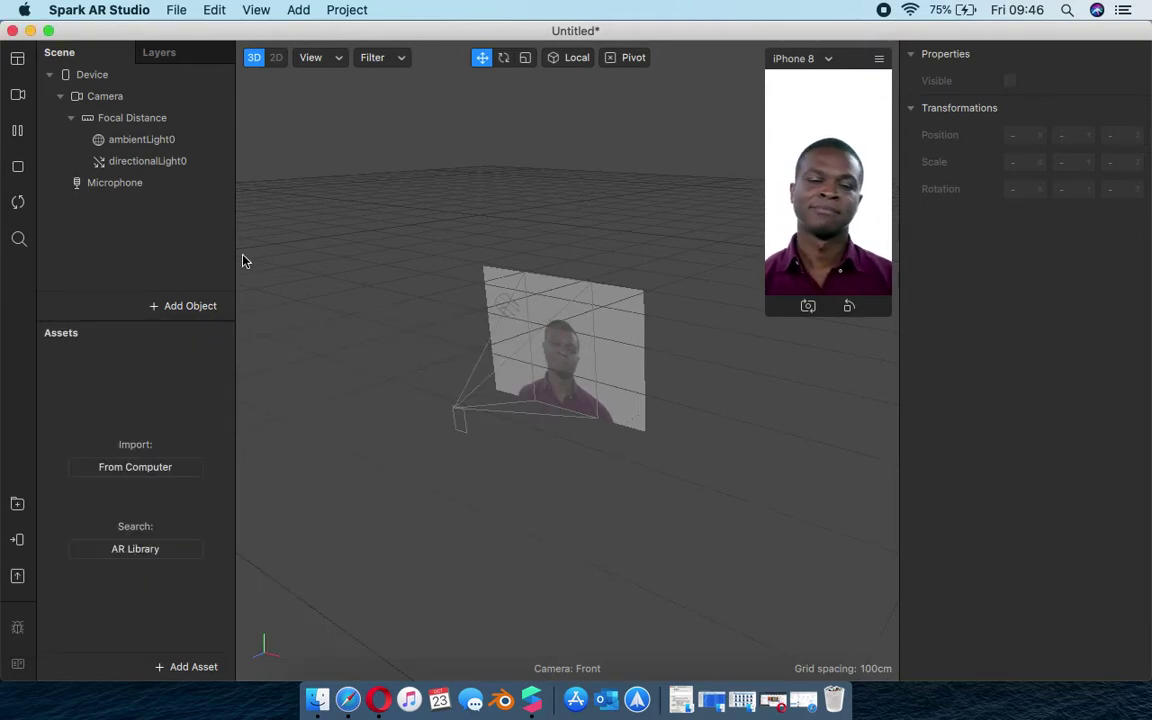
- Insert a Face Tracker object into the scene
click(186, 311)
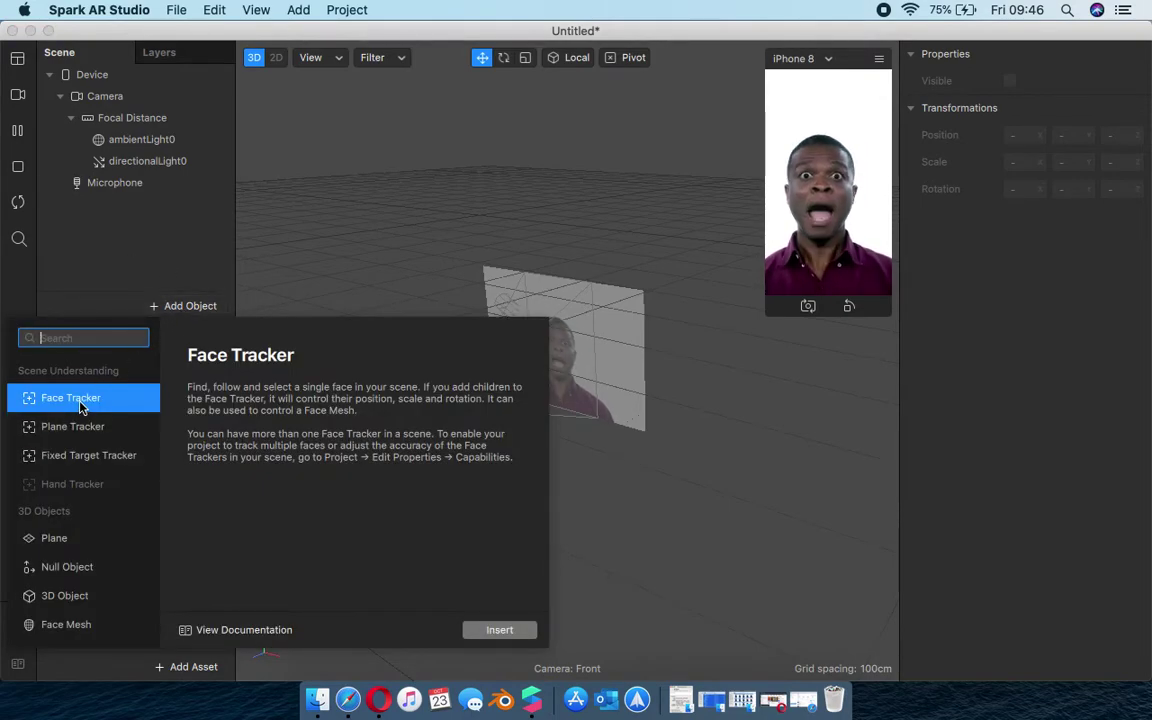
click(499, 631)
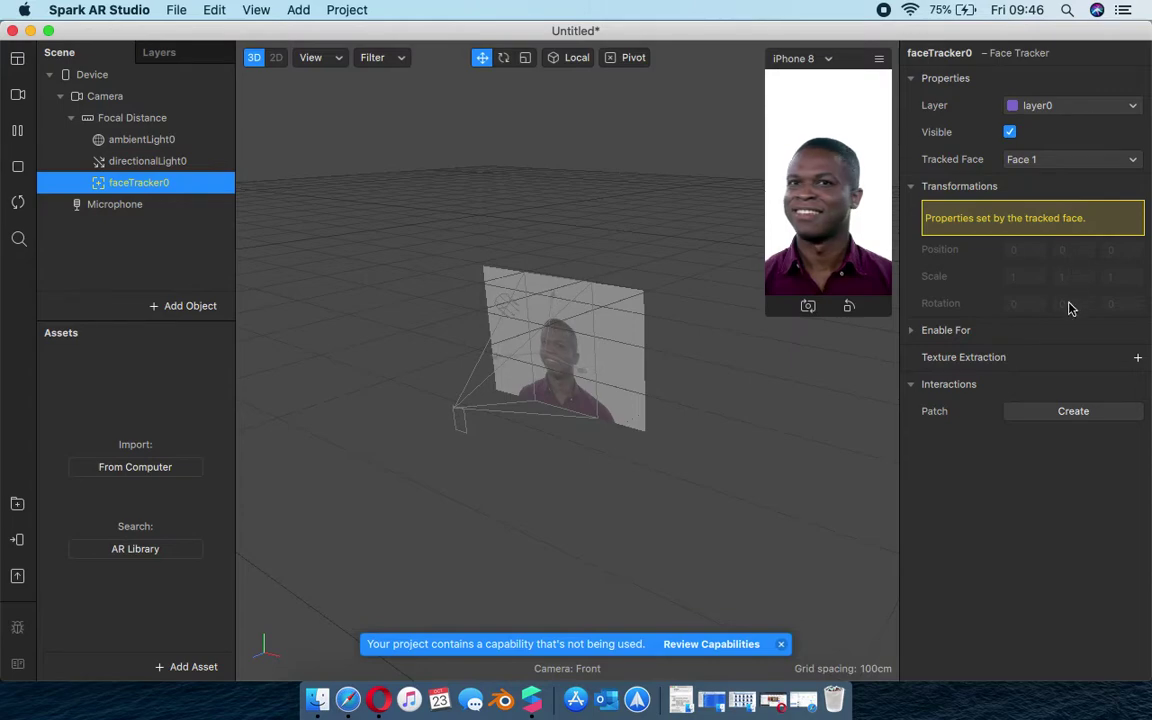
- Add a Face Mesh object as a child of the face tracker
right_click(153, 192)
mouse_move(196, 207)
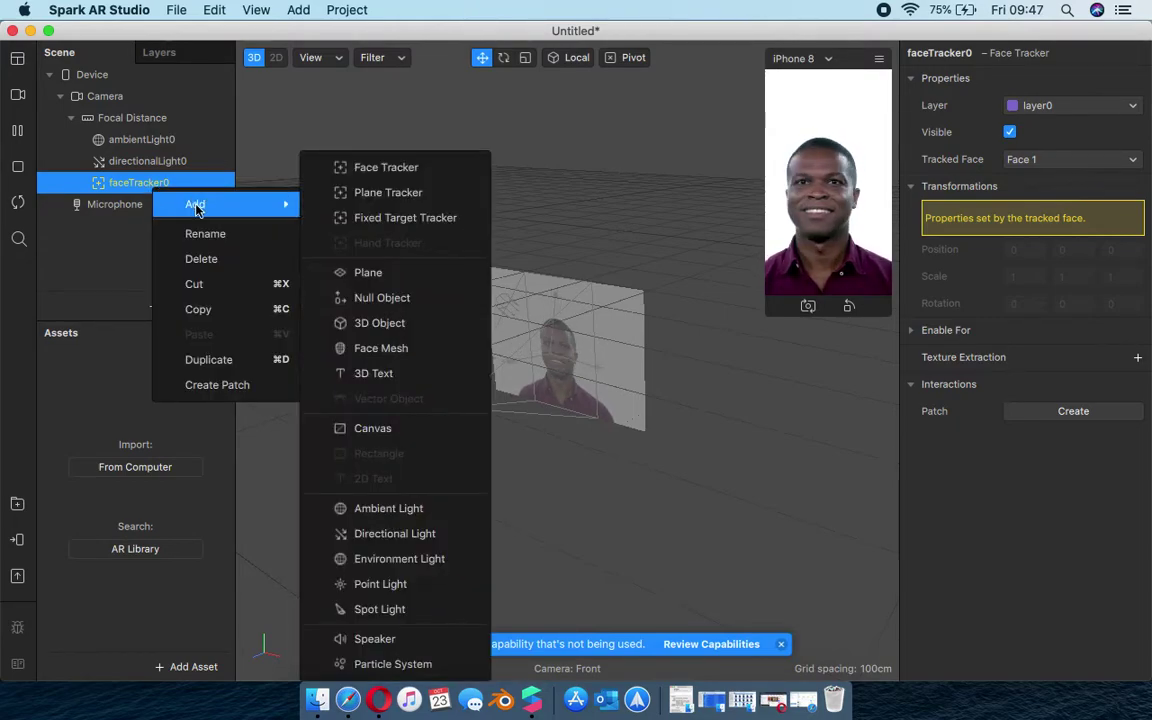
click(384, 353)
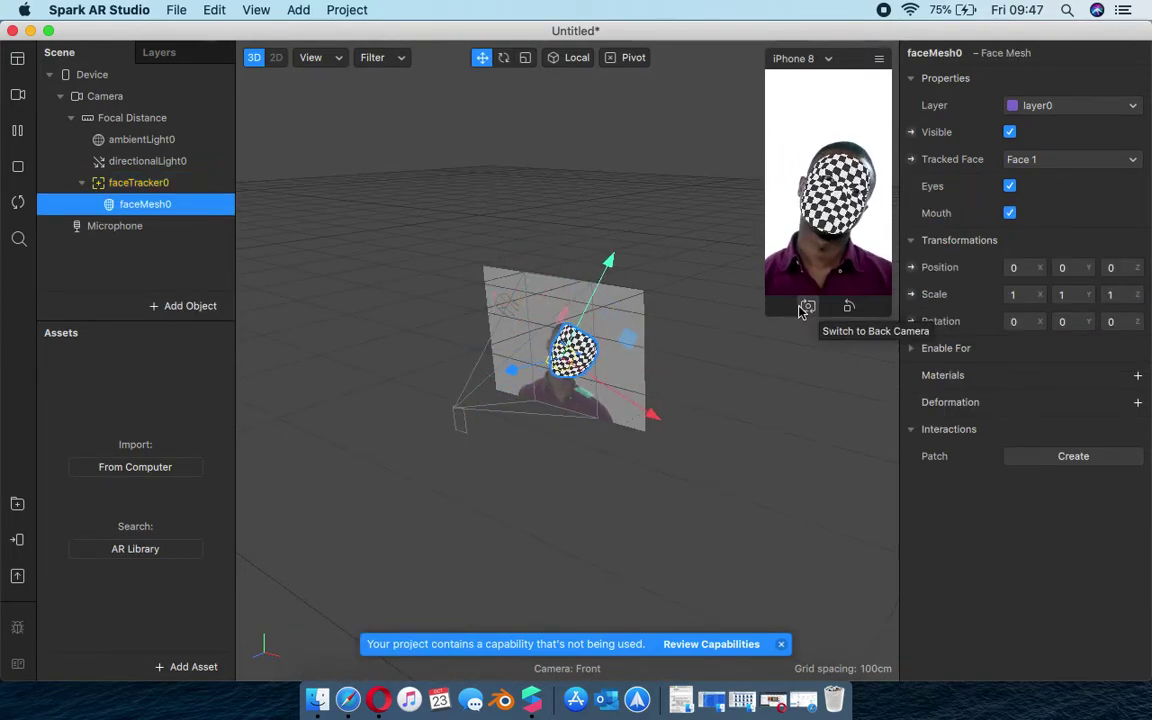
- Enlarge the device preview and toggle the face mesh's Mouth option off and back on
drag(764, 309, 638, 497)
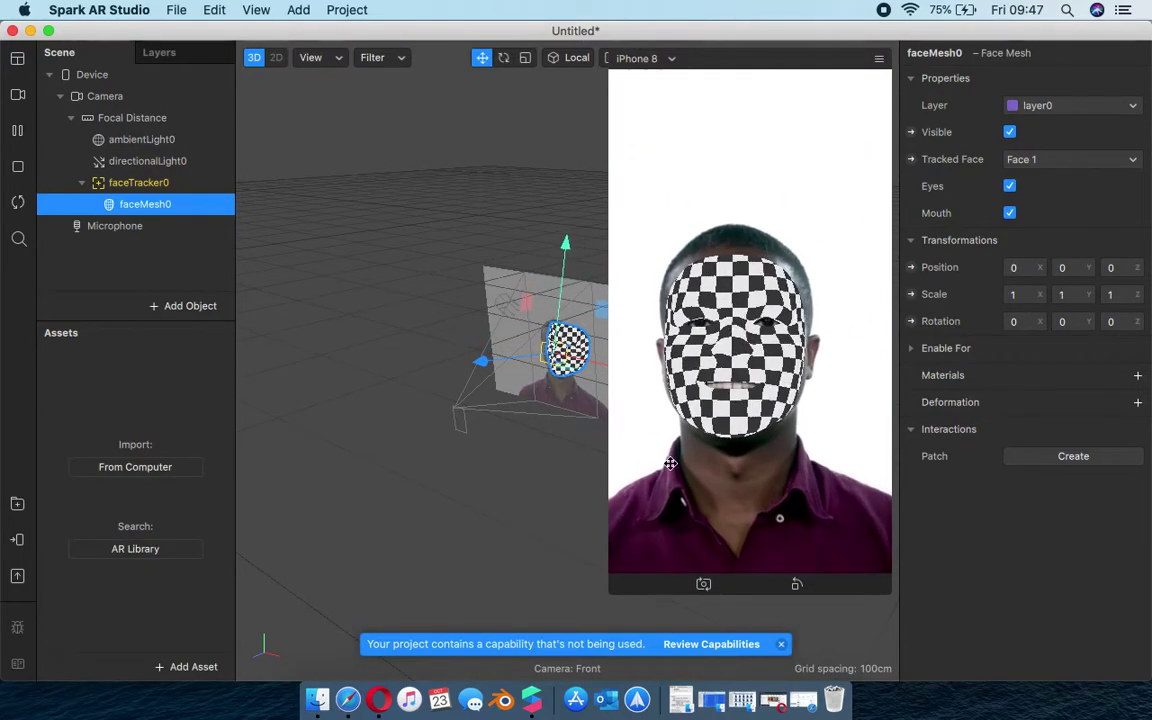
click(1010, 214)
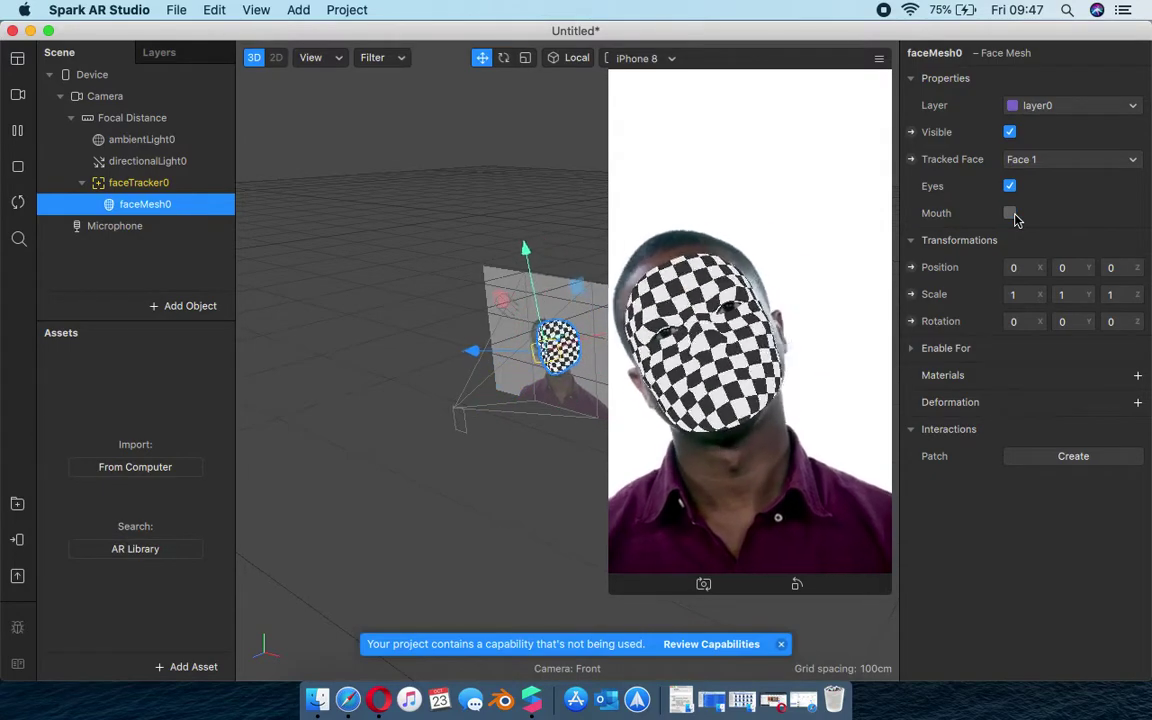
click(1010, 214)
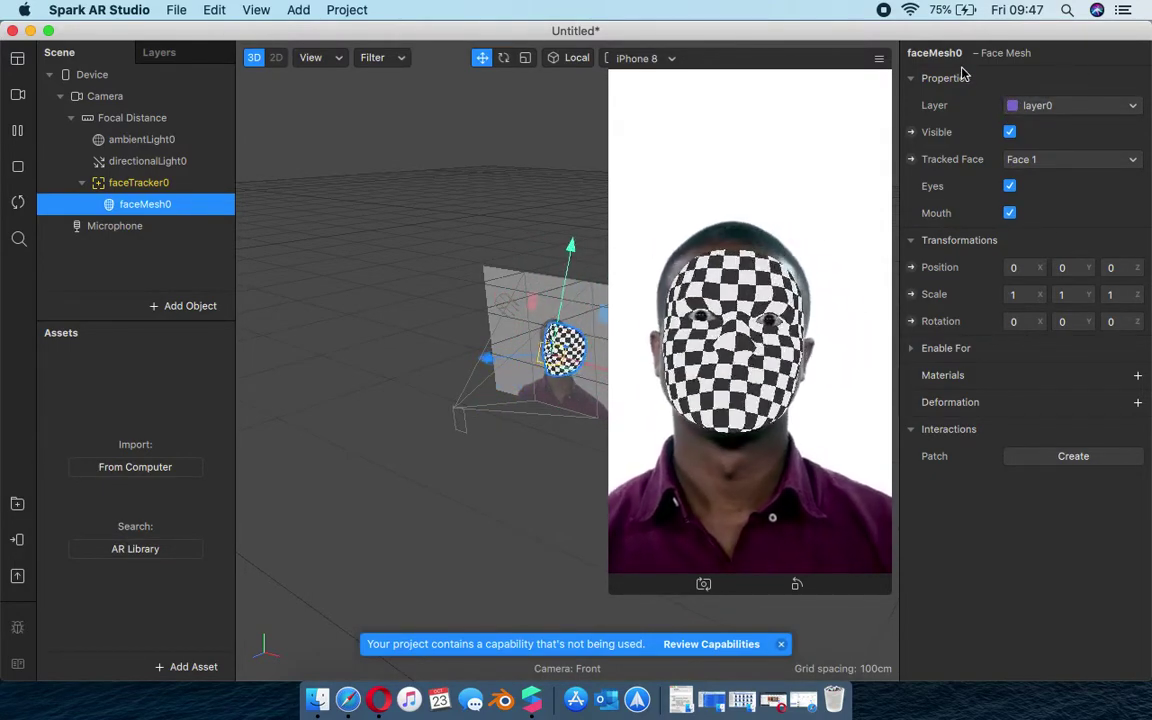
- Rename the face mesh as "Reflective face"
double_click(936, 54)
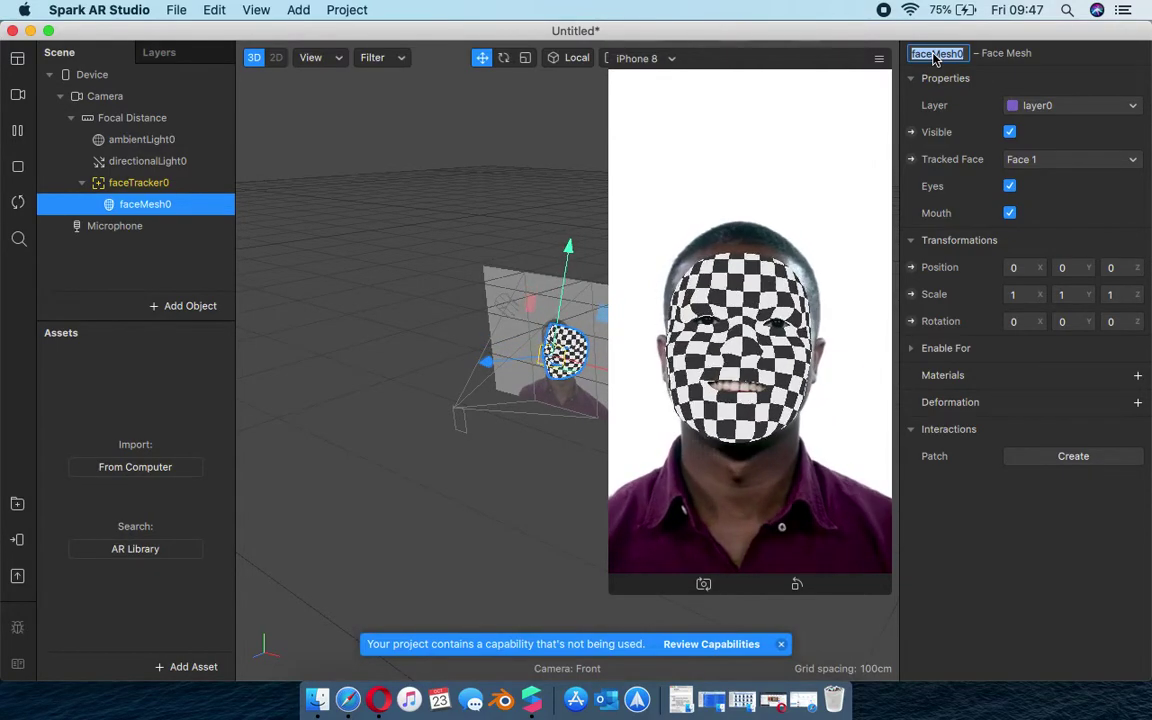
text(Ref)
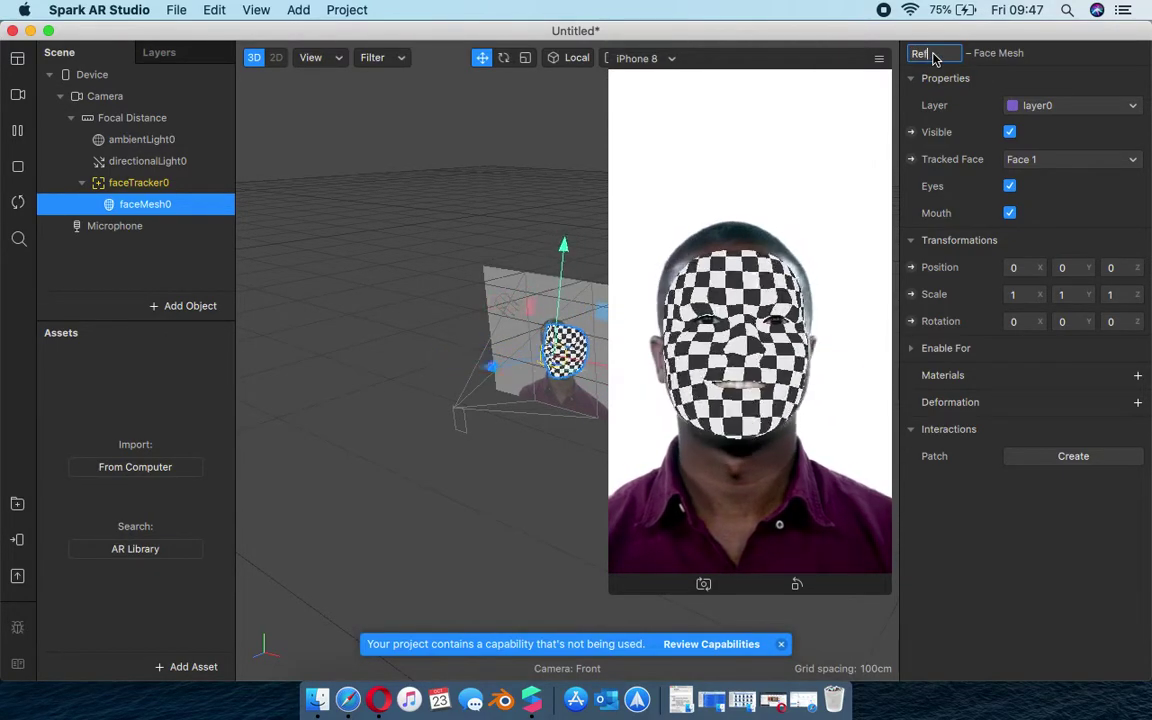
text(lective)
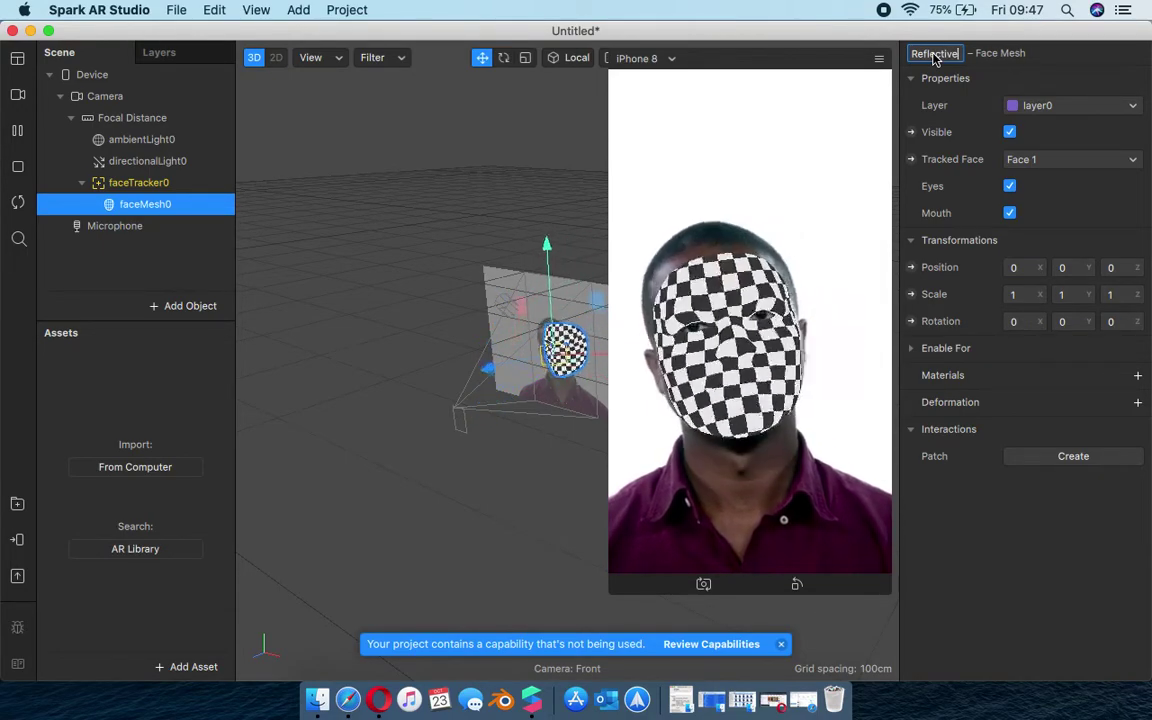
key(Return)
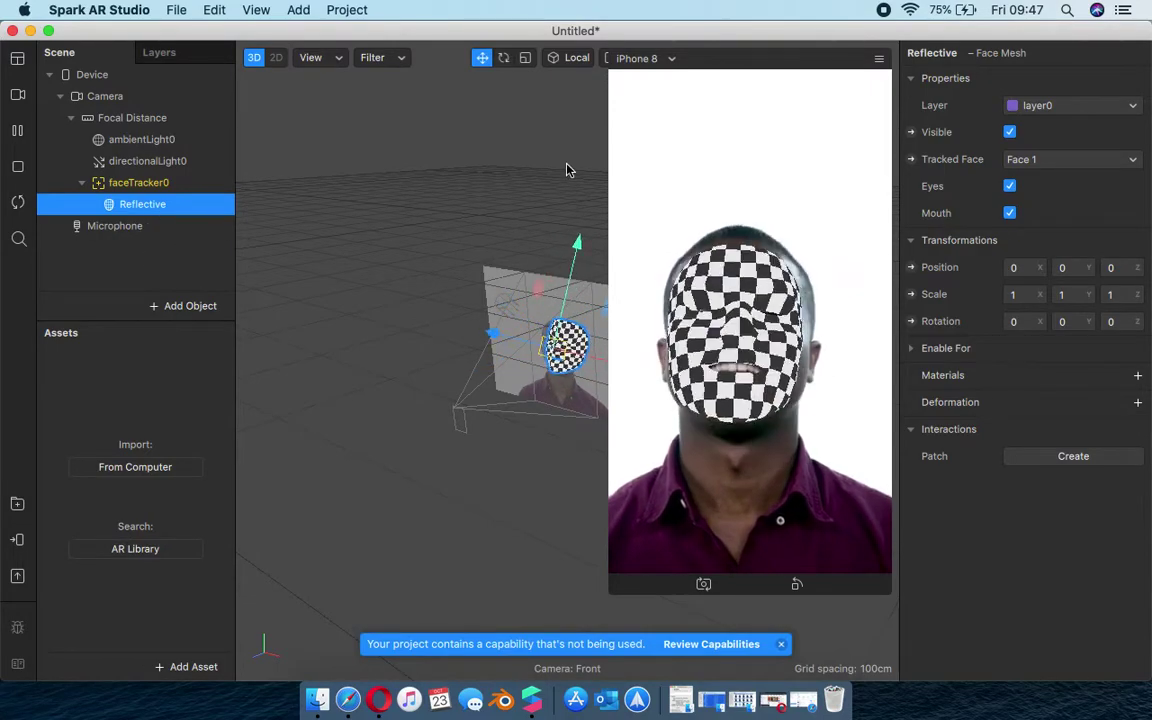
double_click(173, 210)
click(173, 210)
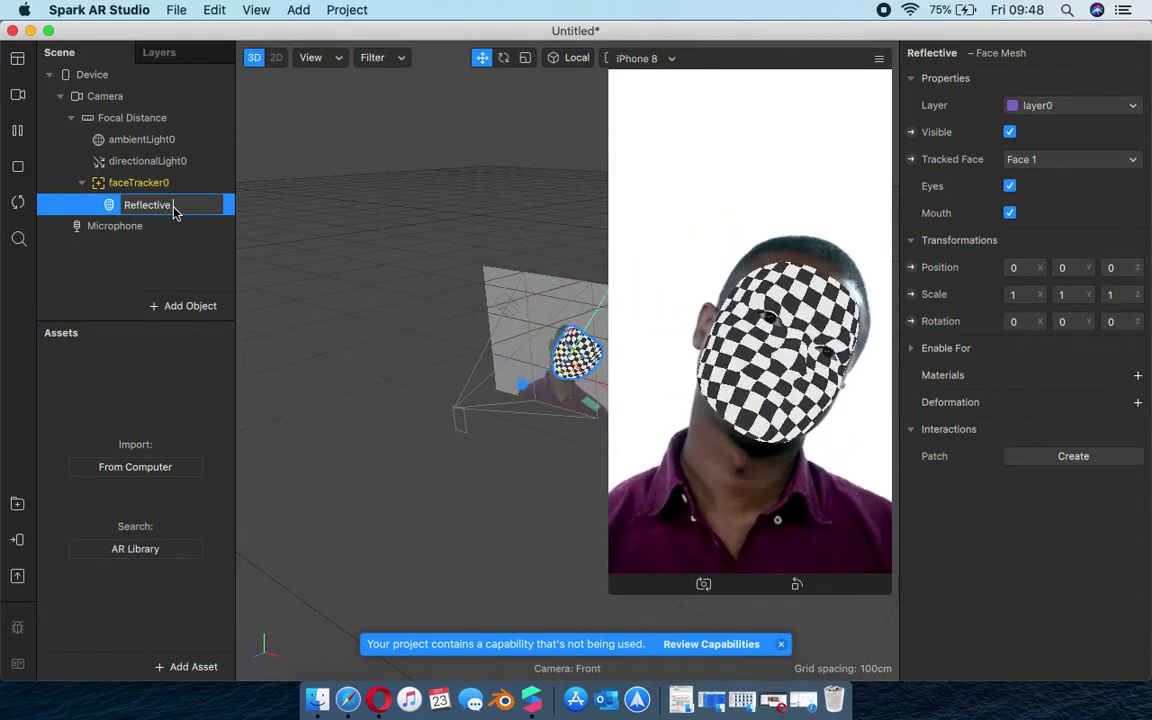
text(face)
key(Return)
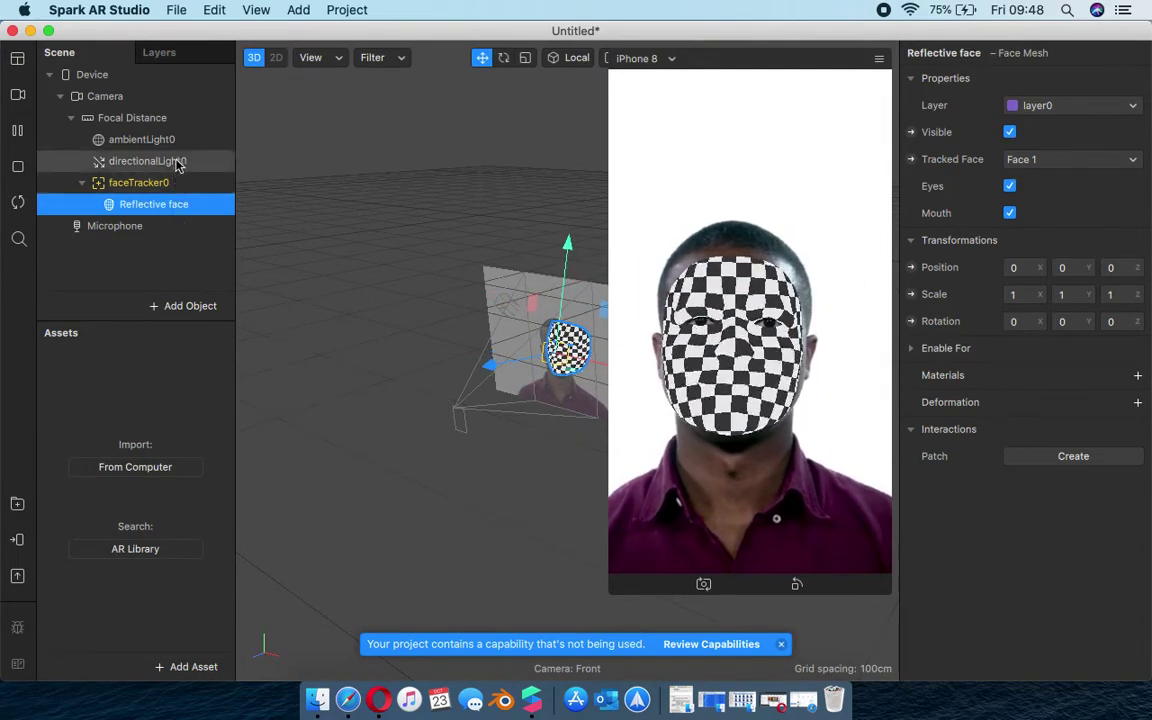
- Create a new material on the Reflective face mesh and review its shader, tiling and render properties and the available shader types
click(1139, 377)
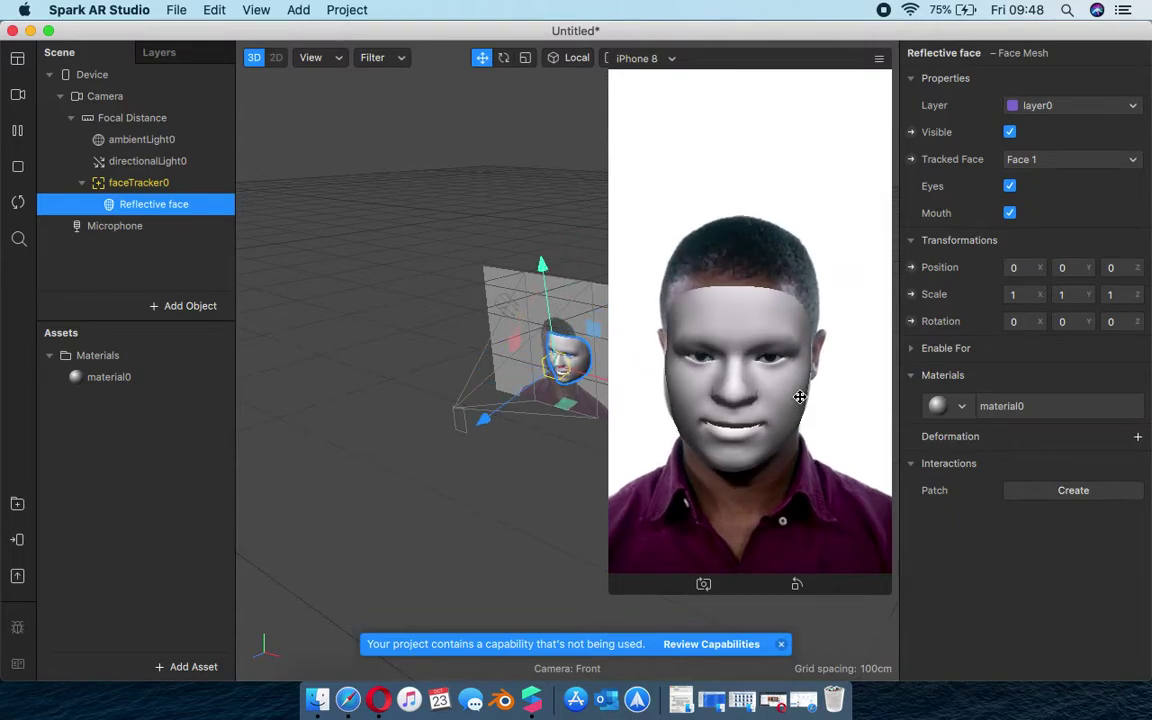
click(118, 386)
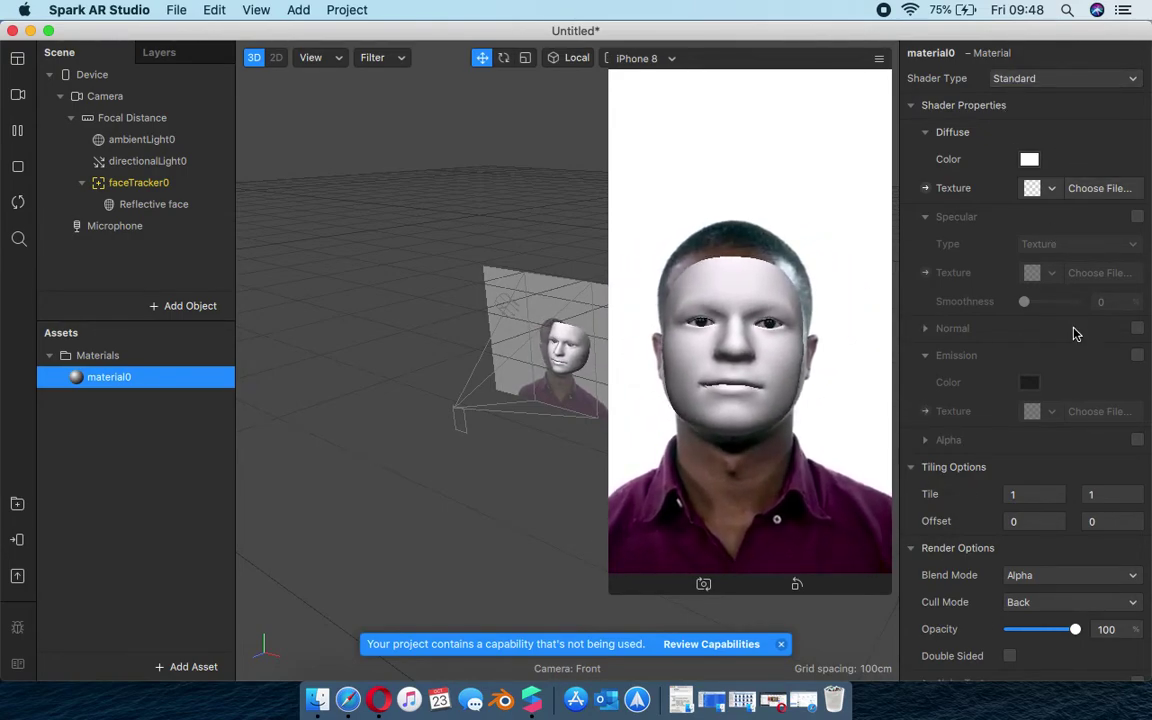
scroll(1075, 333, down, 2)
scroll(1075, 333, up, 2)
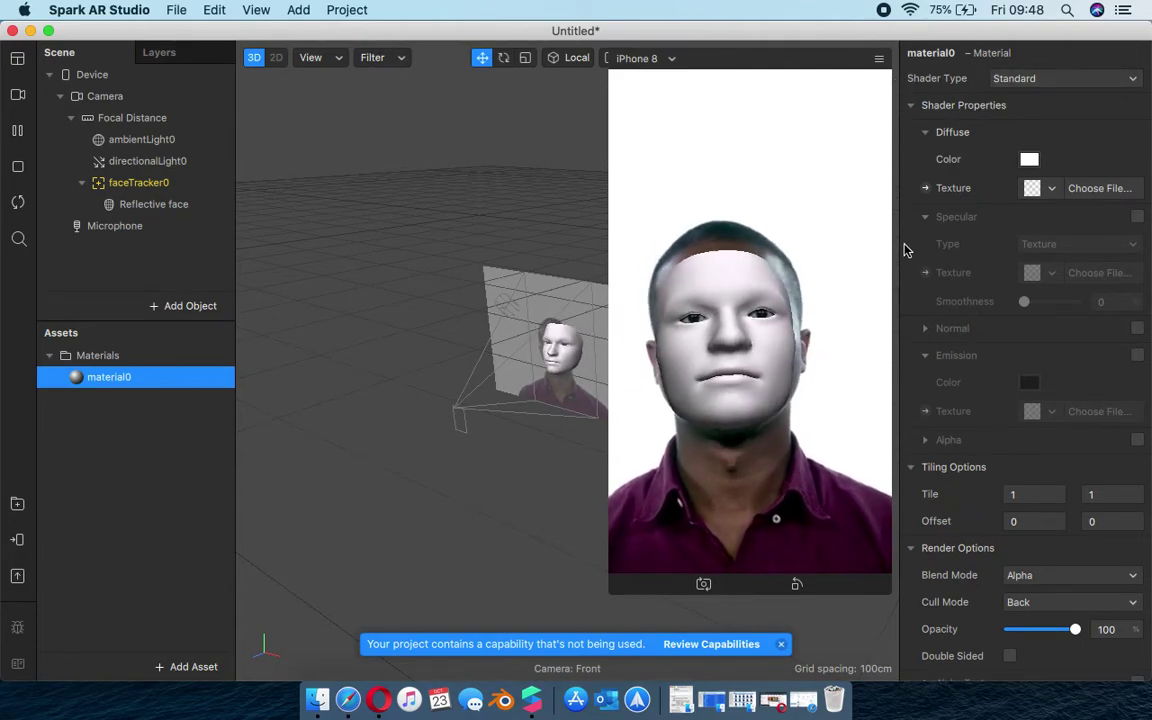
scroll(1005, 620, down, 2)
scroll(1005, 620, down, 1)
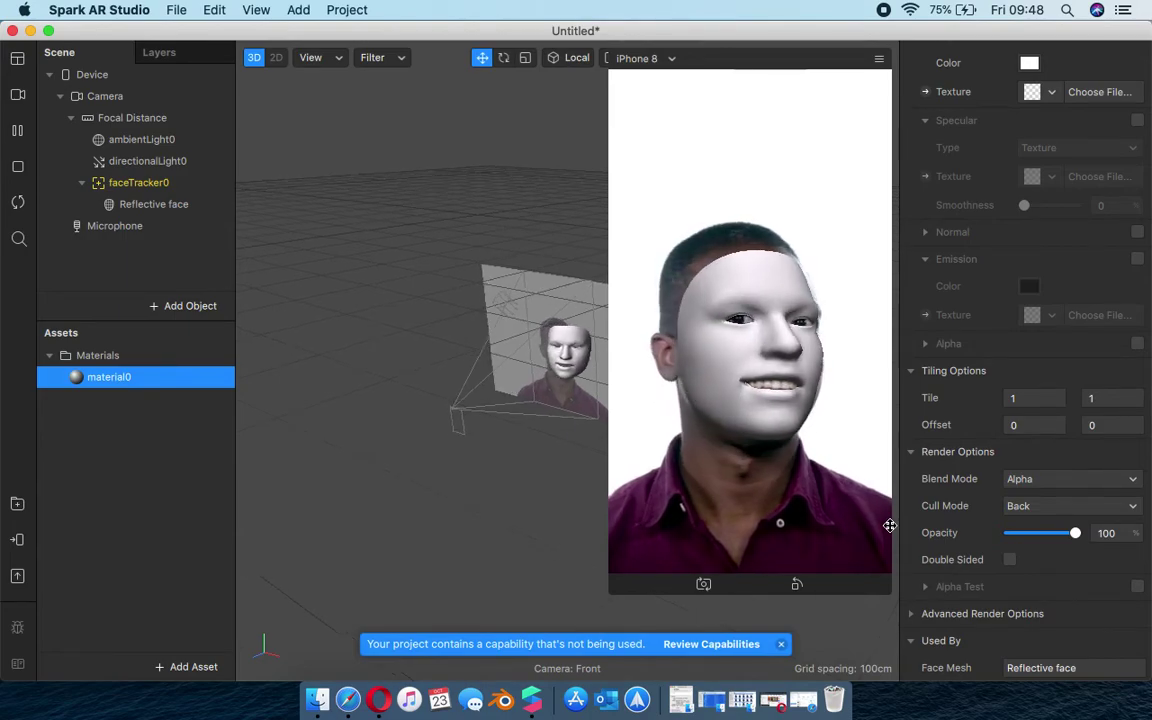
scroll(1078, 308, up, 3)
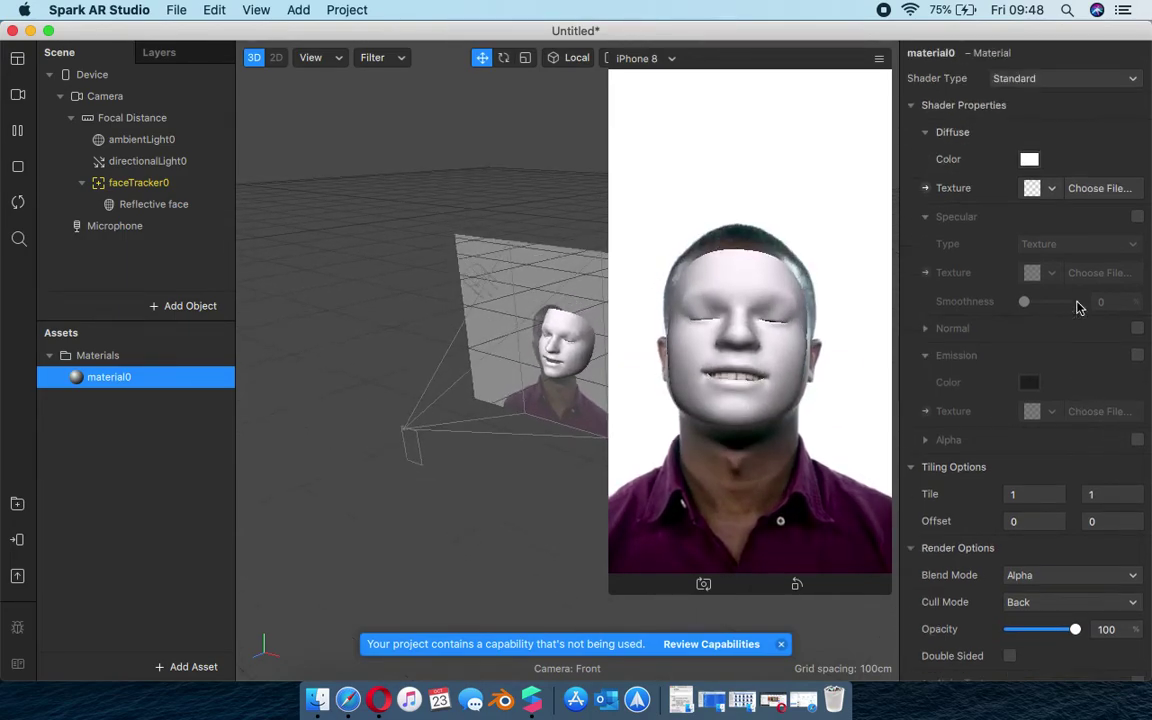
click(1047, 80)
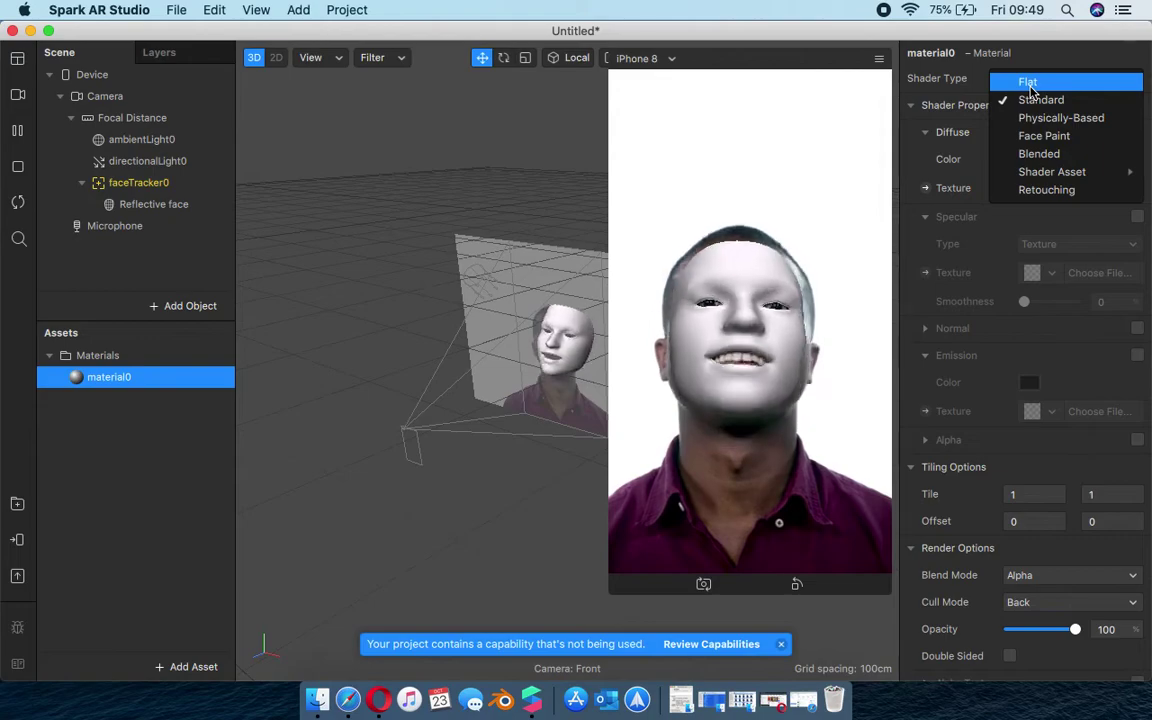
key(Down)
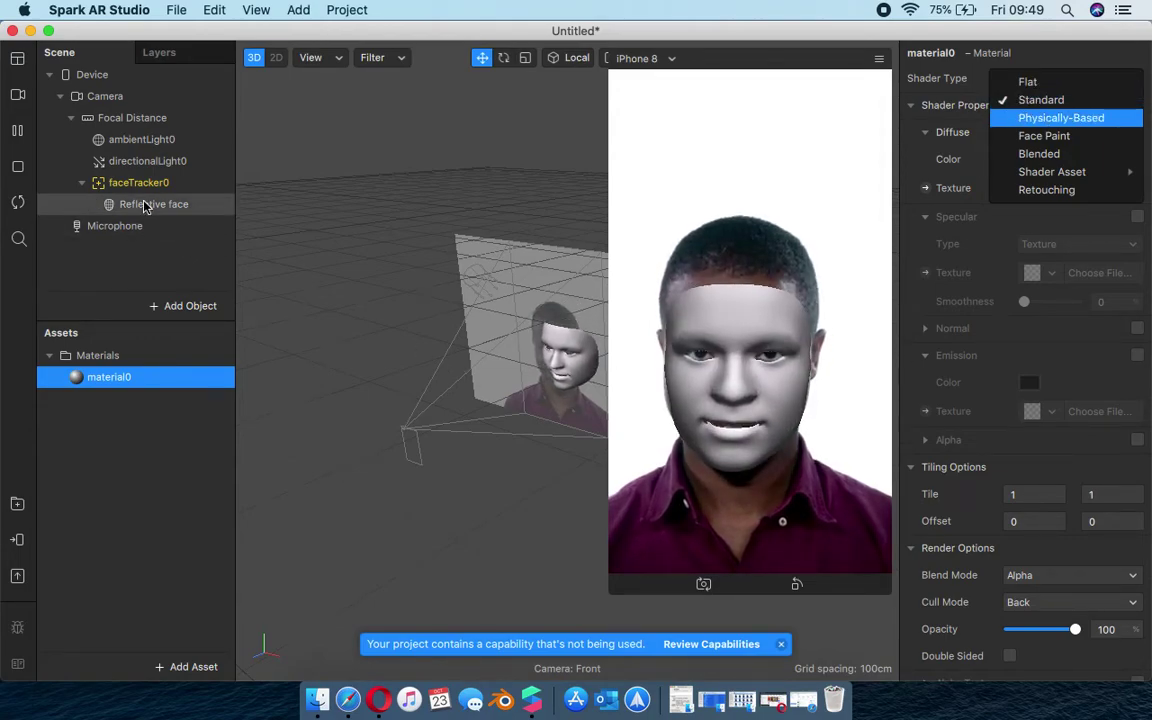
- Try a red colour and 32% intensity on the directional light, and undo both changes
click(120, 166)
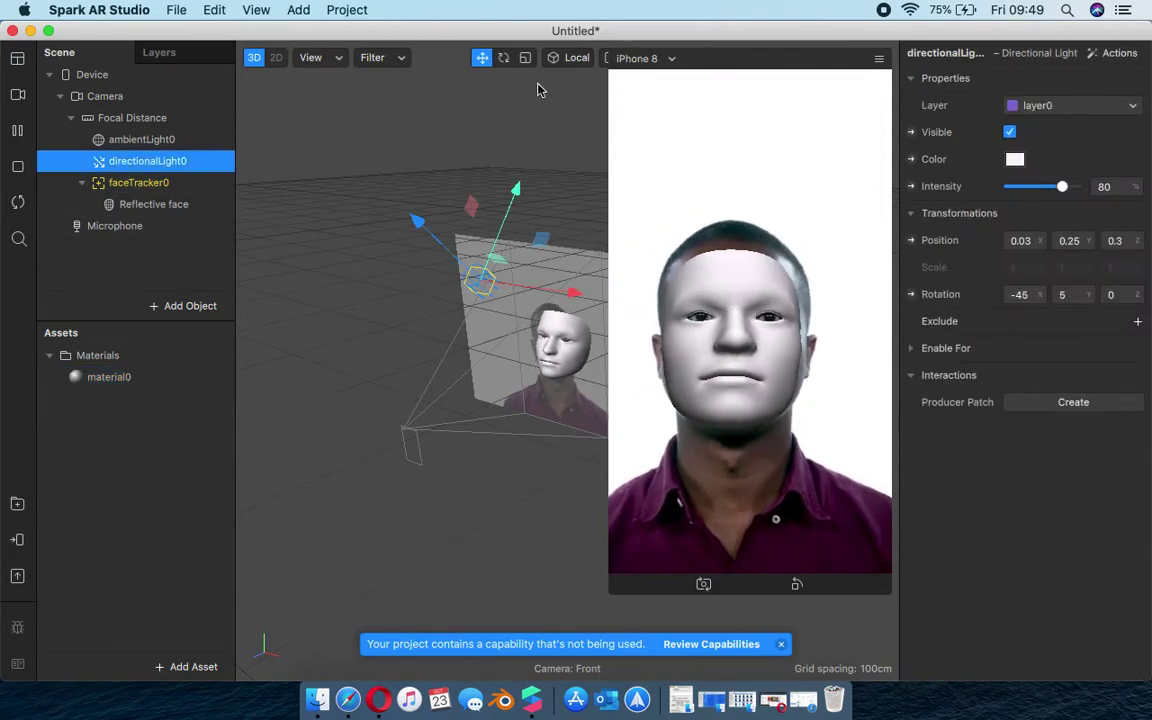
click(1015, 159)
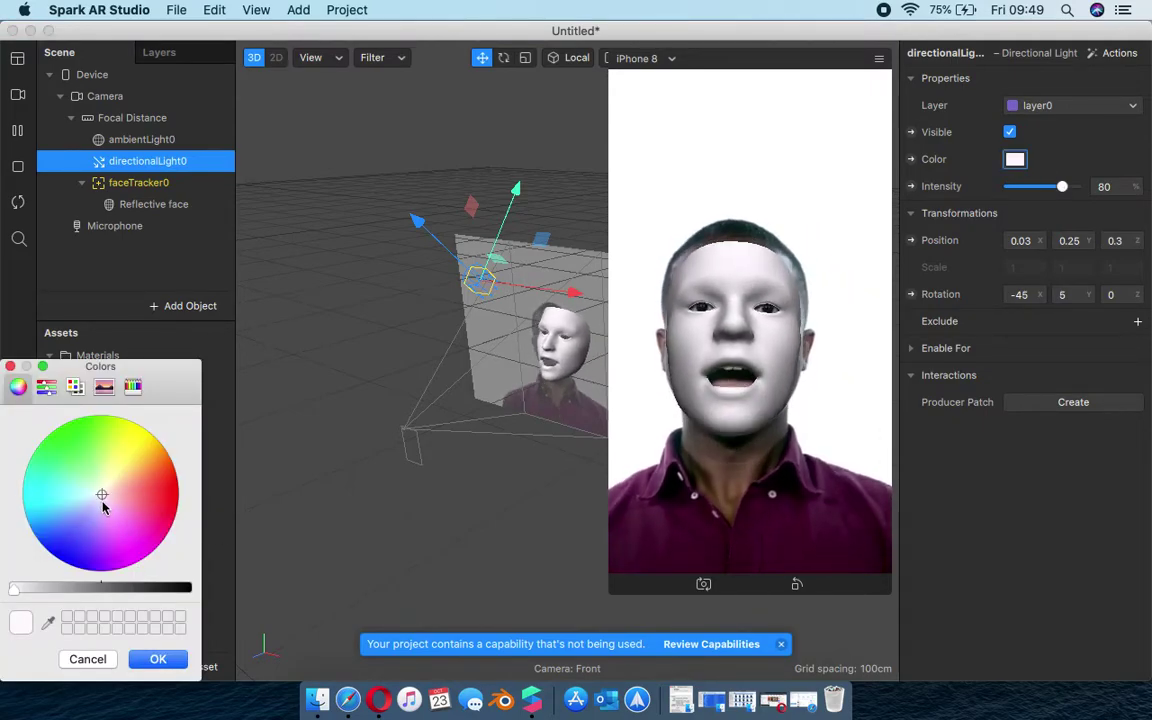
mouse_move(98, 496)
mouse_down()
mouse_move(90, 514)
mouse_move(118, 515)
mouse_move(136, 480)
mouse_move(111, 458)
mouse_move(60, 461)
mouse_move(28, 507)
mouse_move(45, 575)
mouse_move(124, 563)
mouse_move(129, 482)
mouse_move(103, 491)
mouse_move(95, 540)
mouse_move(110, 567)
mouse_move(136, 540)
mouse_move(148, 493)
mouse_up()
click(1062, 188)
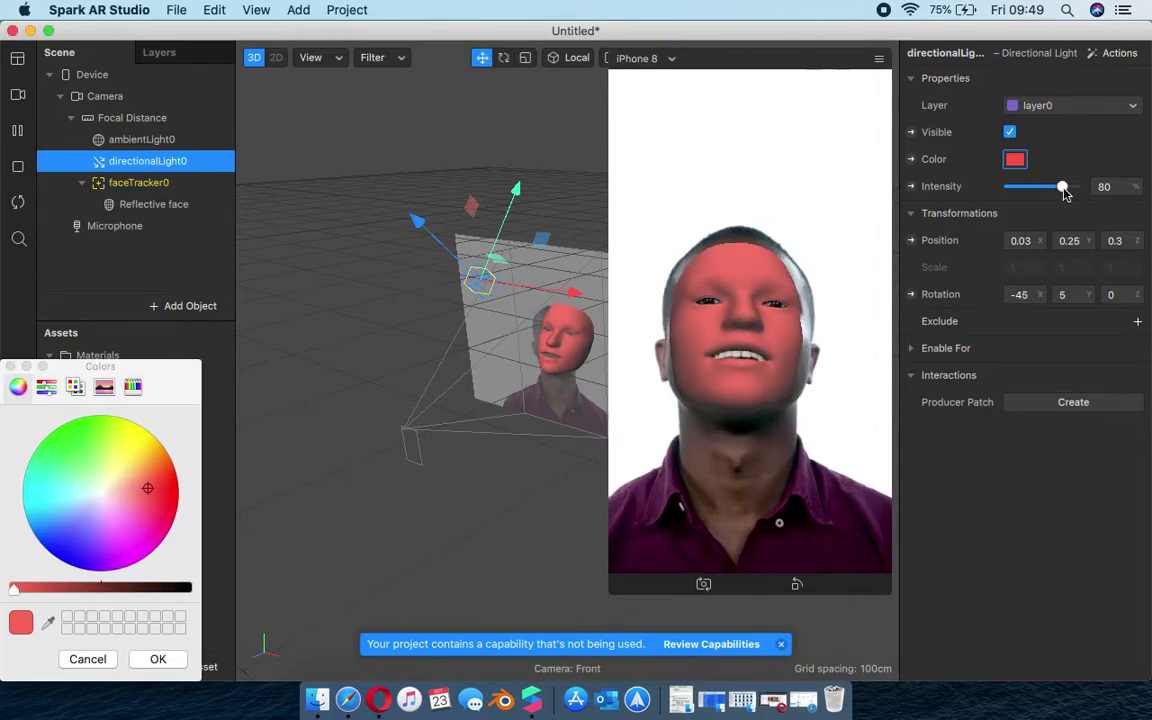
click(158, 659)
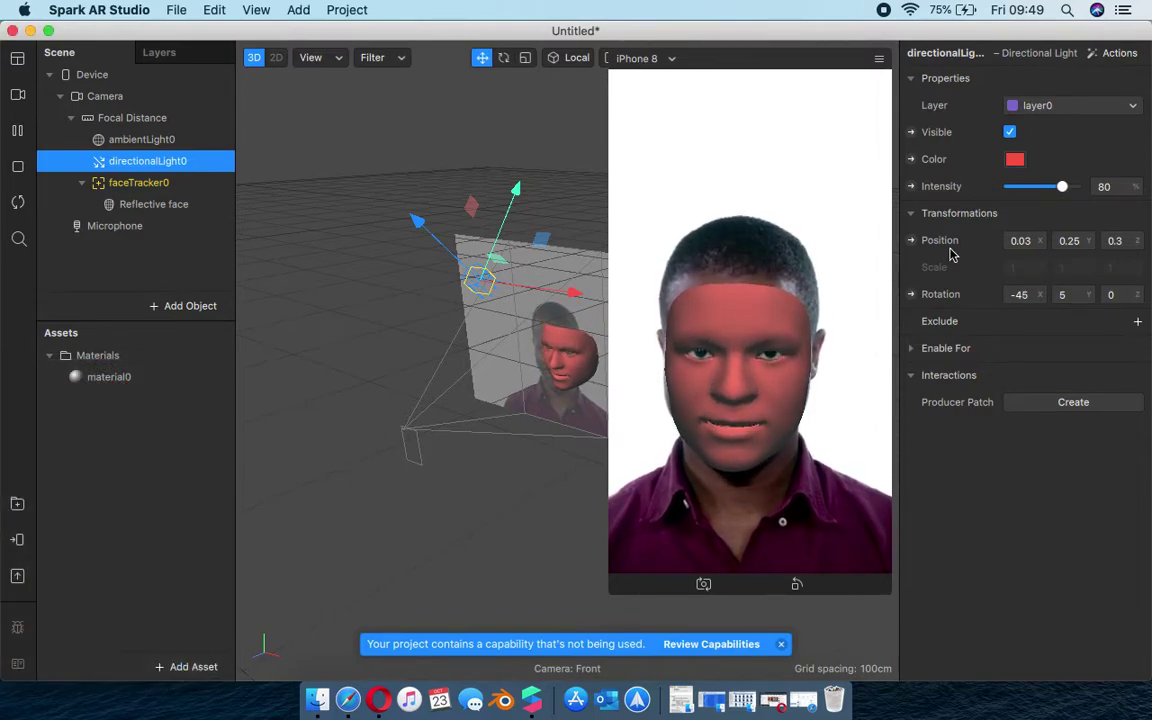
drag(1062, 190, 1032, 196)
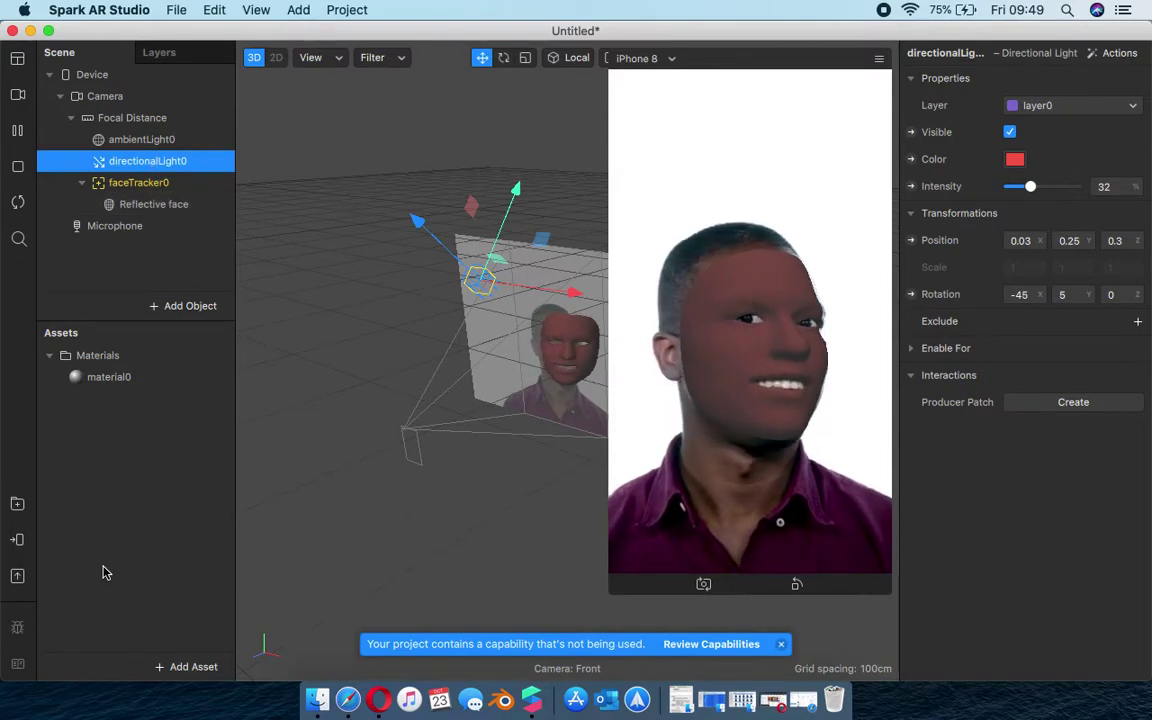
key(super+z)
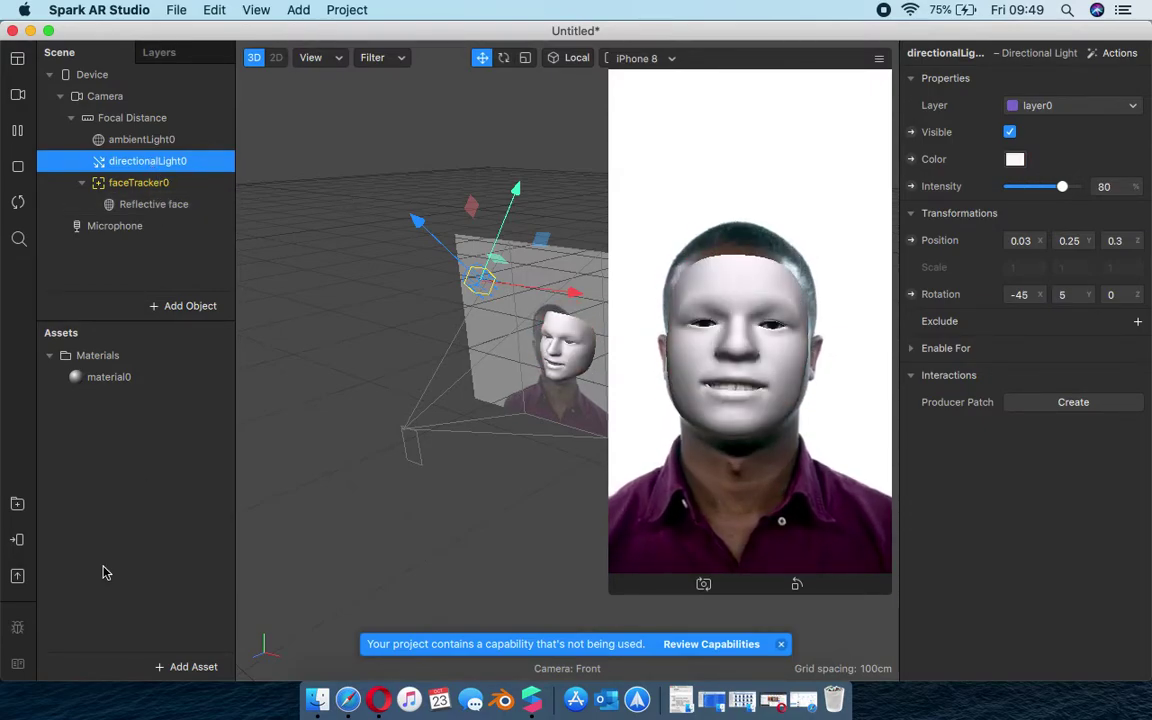
- Set the shader type of the face mesh's material to Flat
click(122, 378)
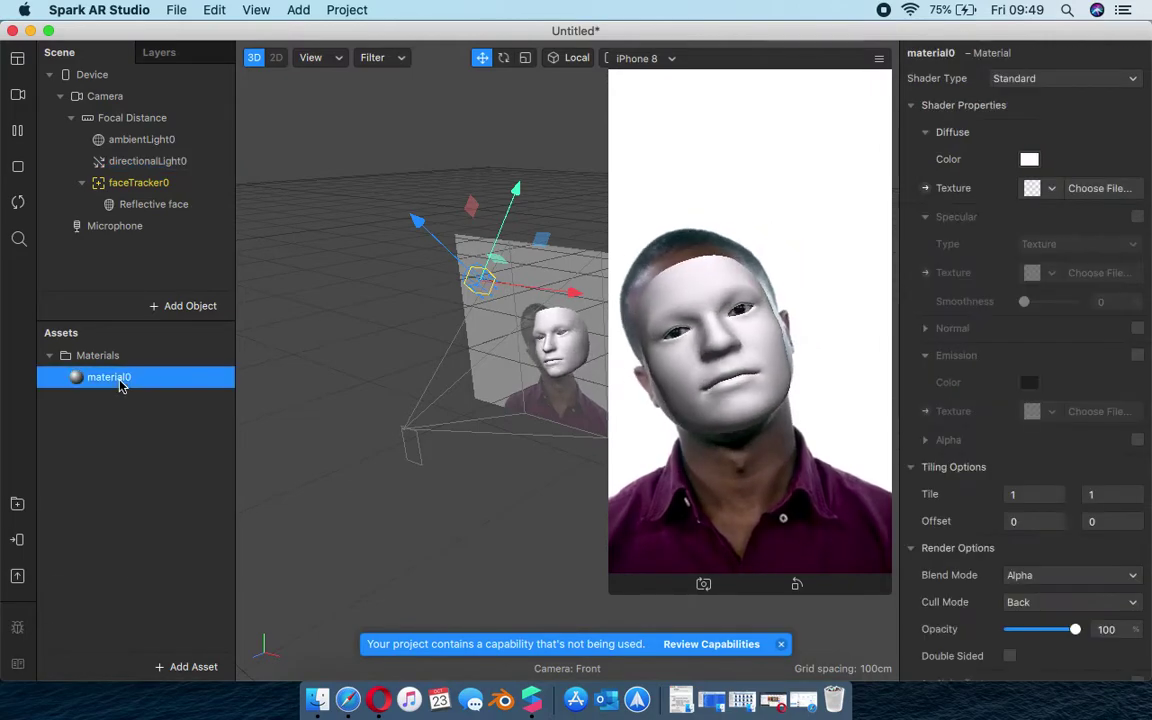
click(1035, 88)
click(1030, 83)
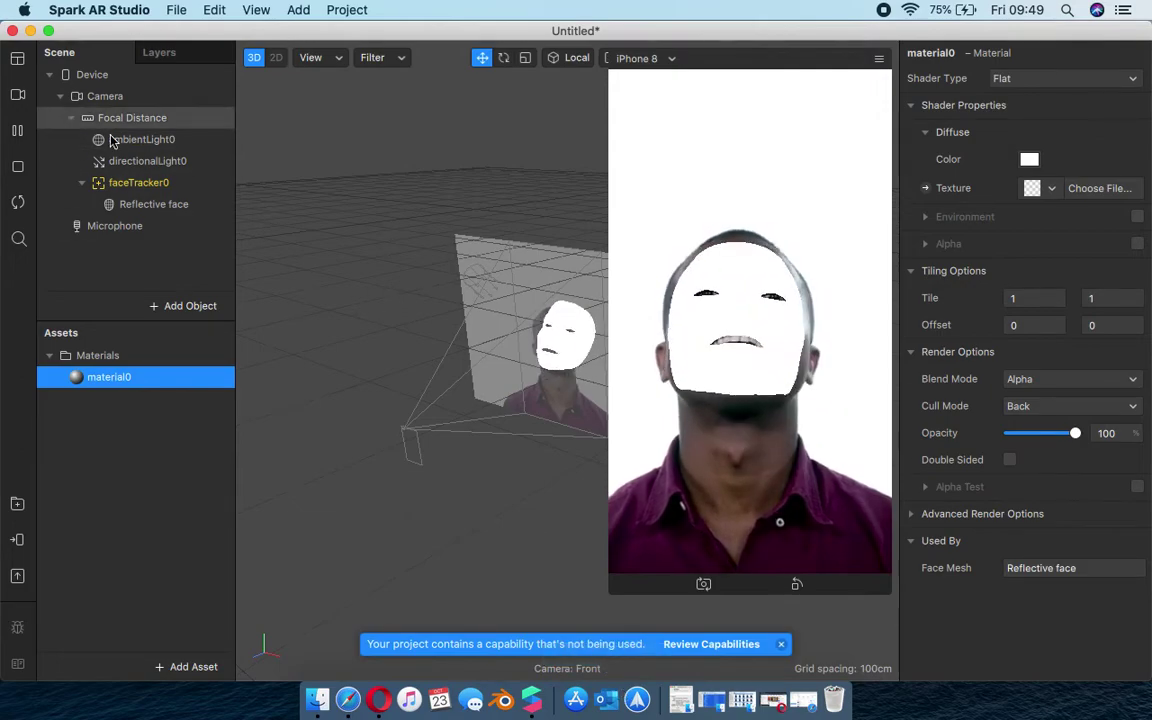
- Try a pink colour on the directional light to test it against the flat material, and cancel the colour change
click(148, 161)
click(1014, 159)
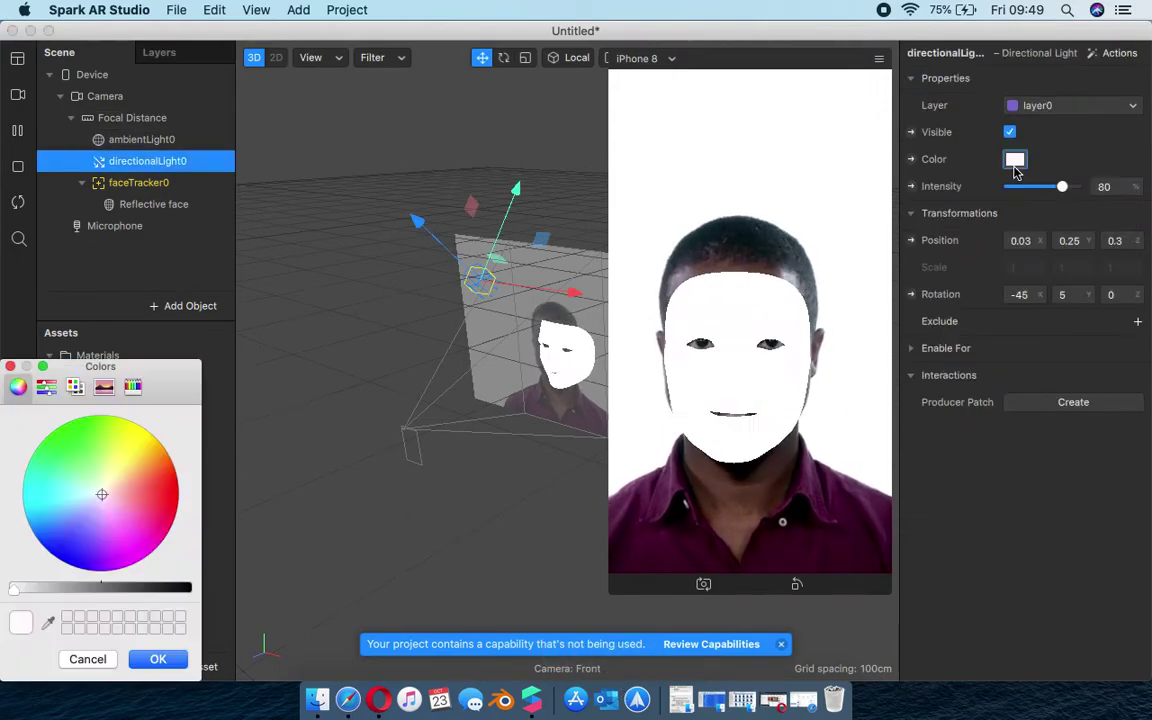
click(101, 521)
mouse_move(104, 543)
mouse_down()
mouse_move(74, 467)
mouse_move(120, 563)
mouse_move(132, 440)
mouse_move(115, 527)
mouse_up()
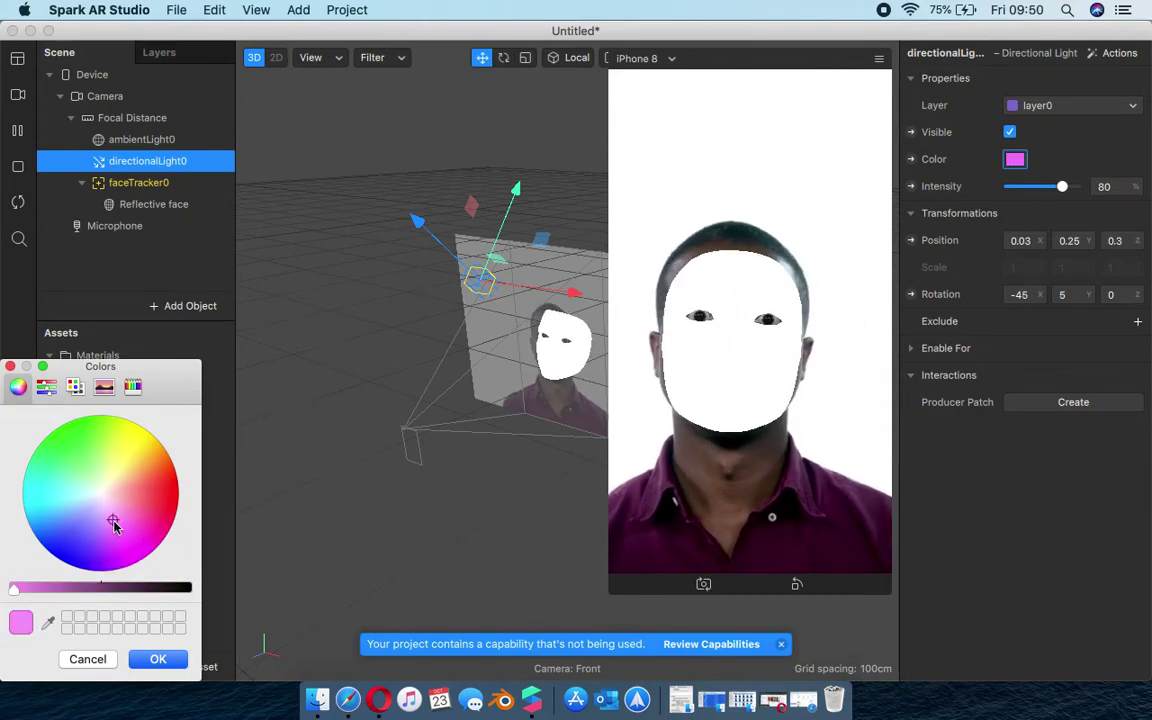
click(87, 659)
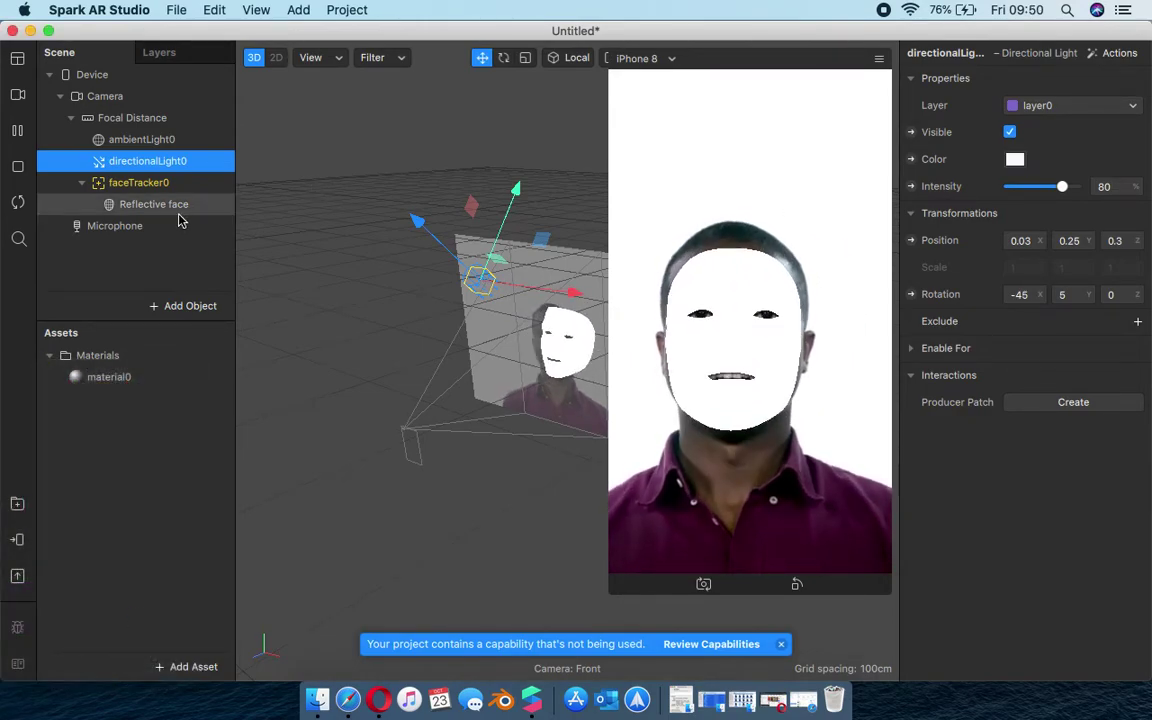
- Set the shader type of the face mesh's material to Physically-Based
click(124, 377)
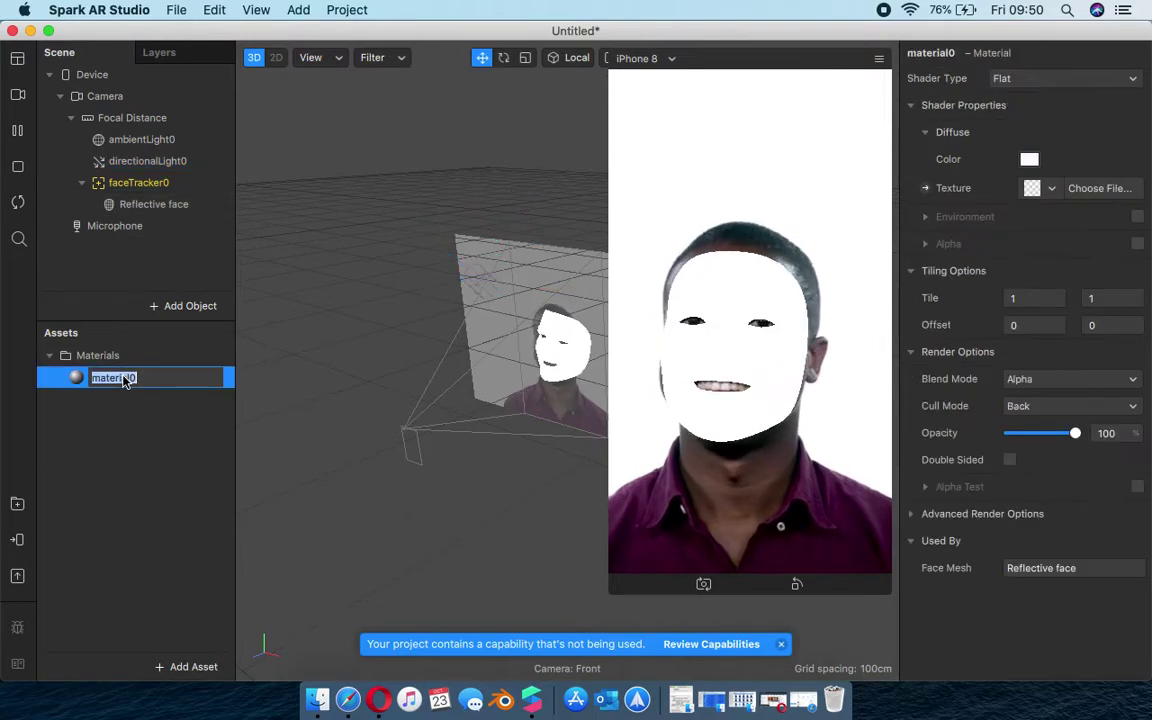
click(1038, 86)
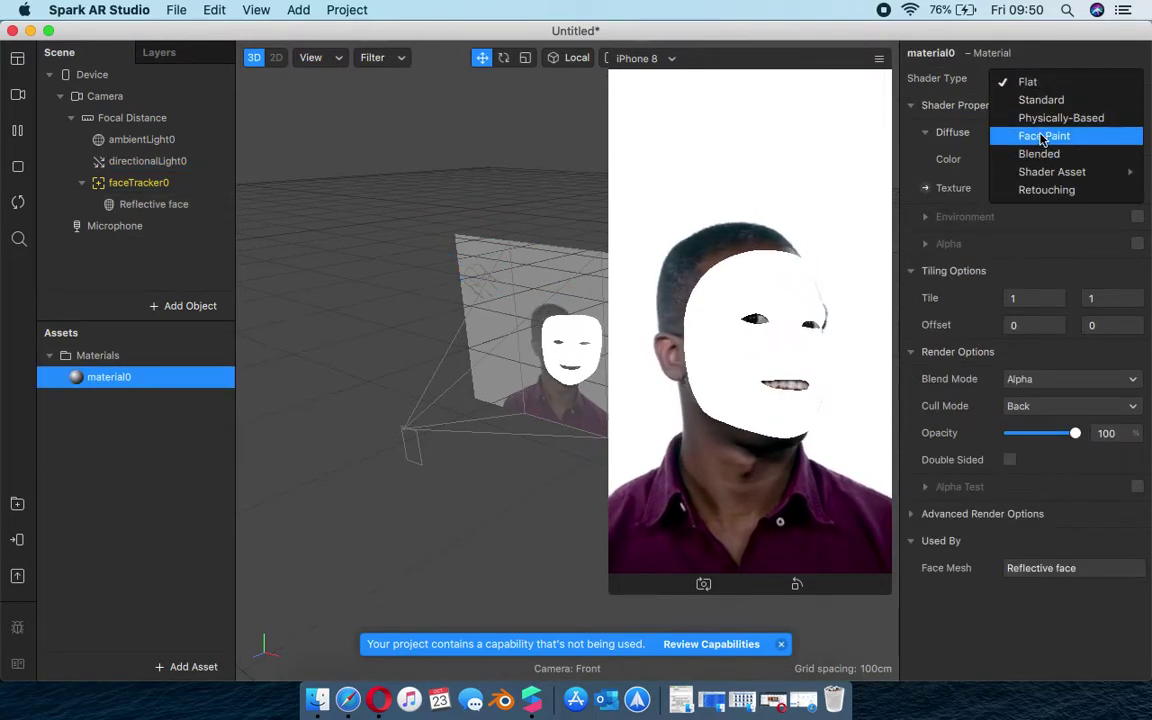
click(1040, 118)
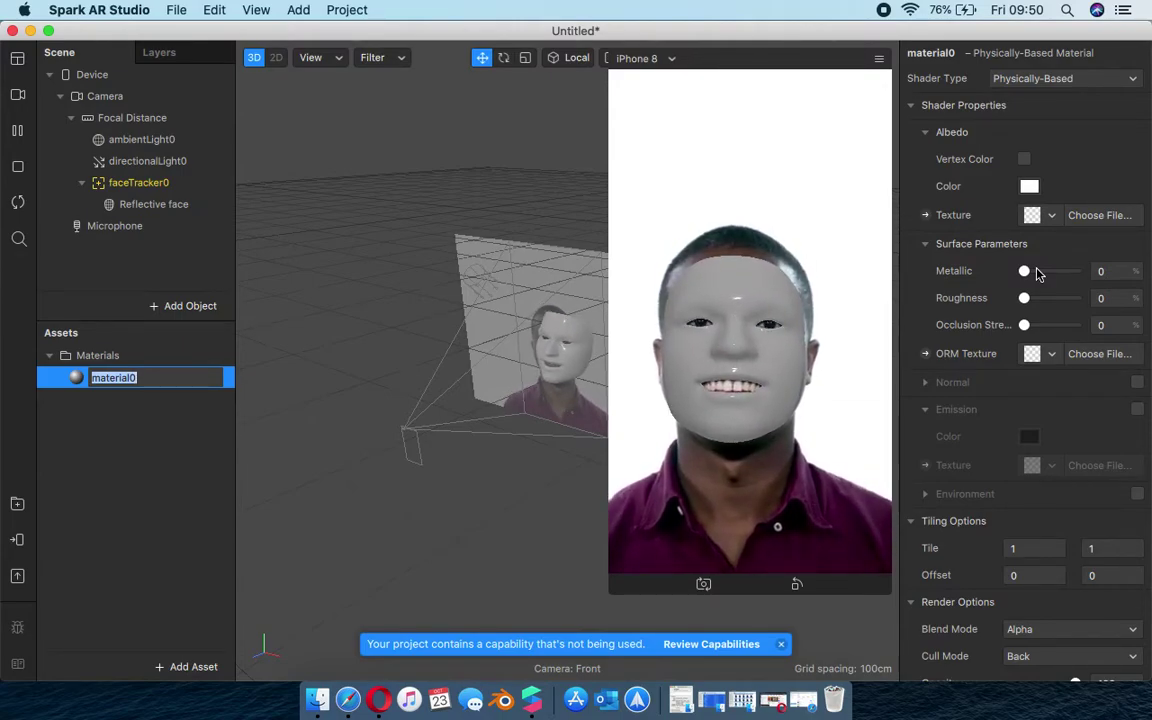
click(385, 207)
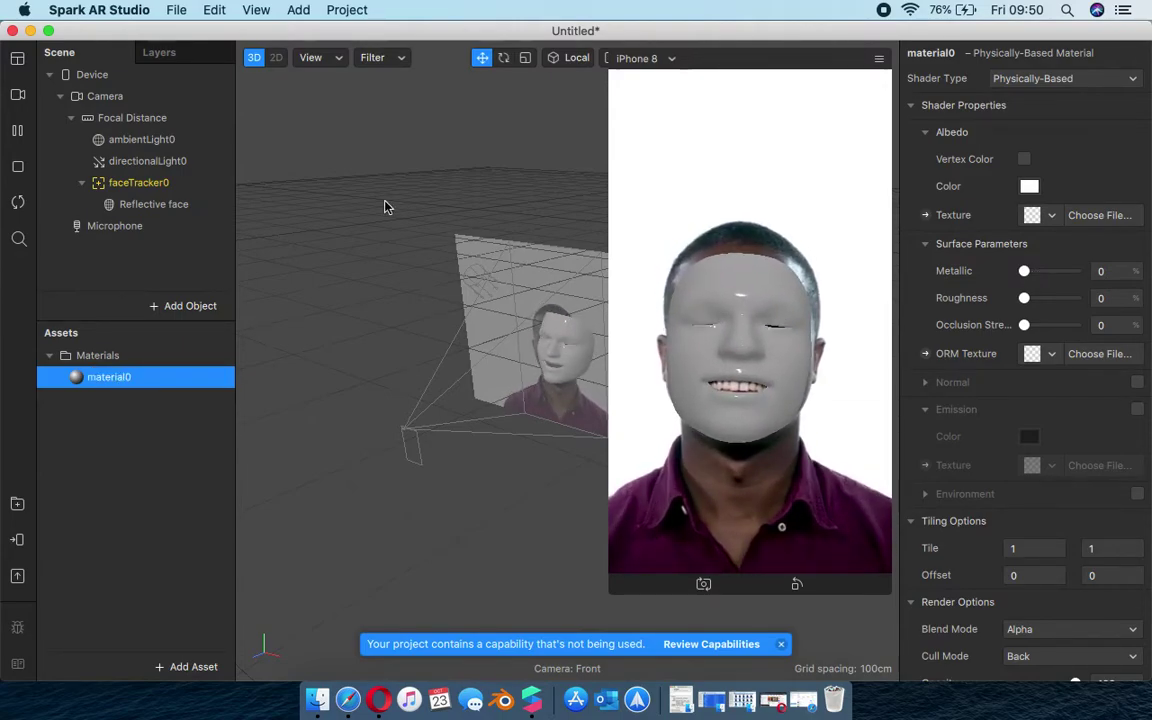
- Rename the face mesh's material as "Plastic face"
double_click(938, 55)
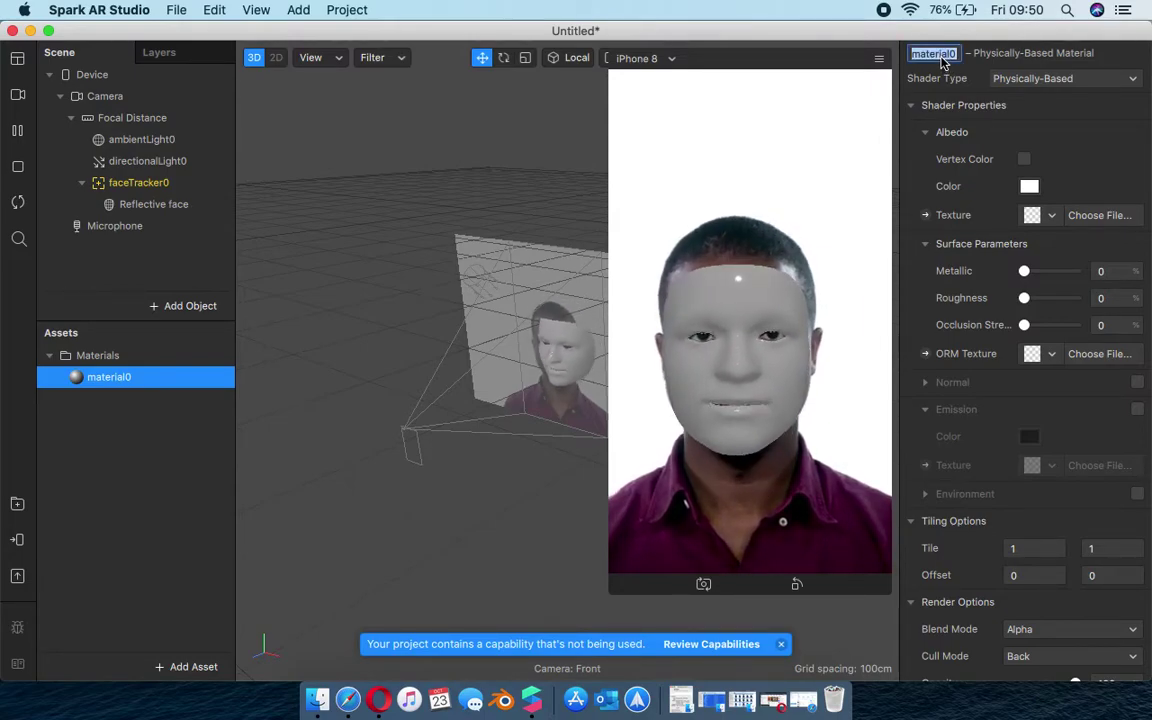
text(Plastic face)
key(Return)
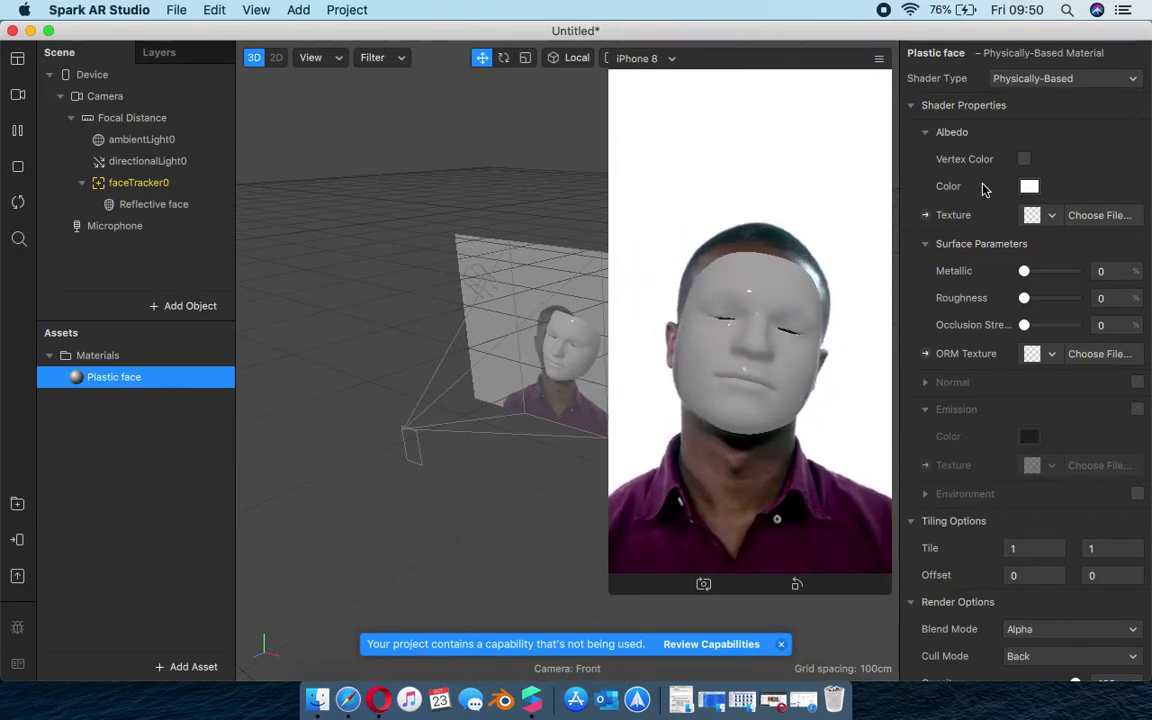
- Start importing an asset from the computer and browse to Desktop > Filter assets > Assets > FaceAssets > Textures
click(192, 670)
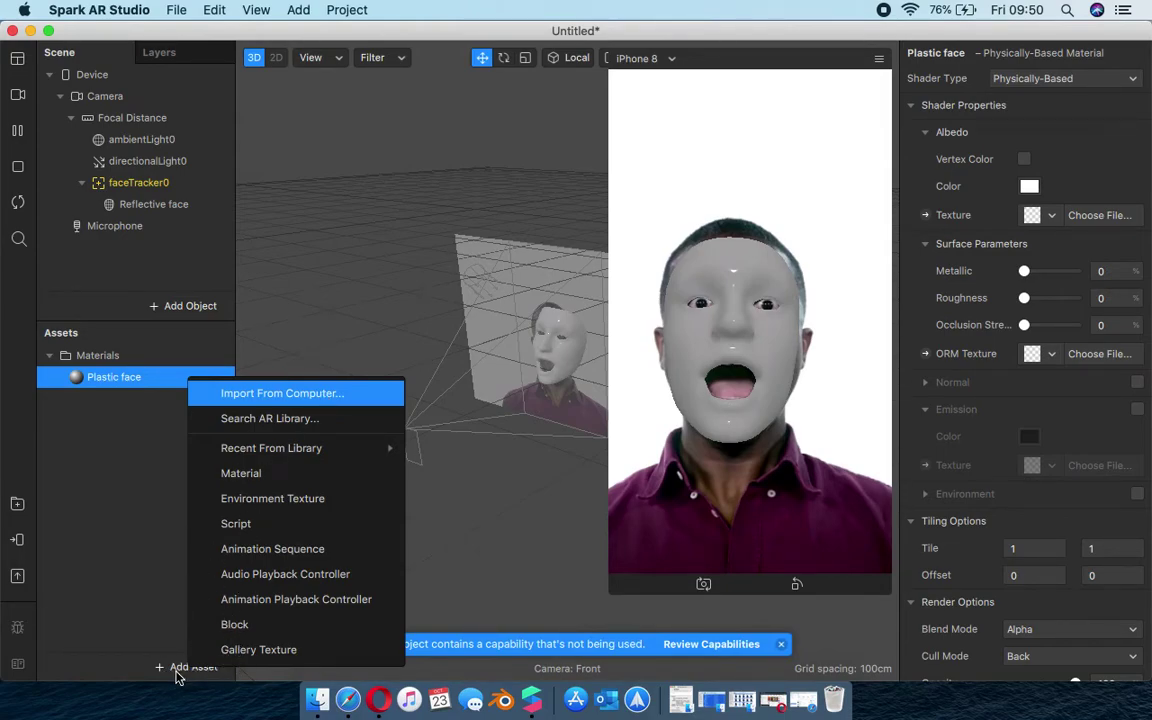
click(335, 395)
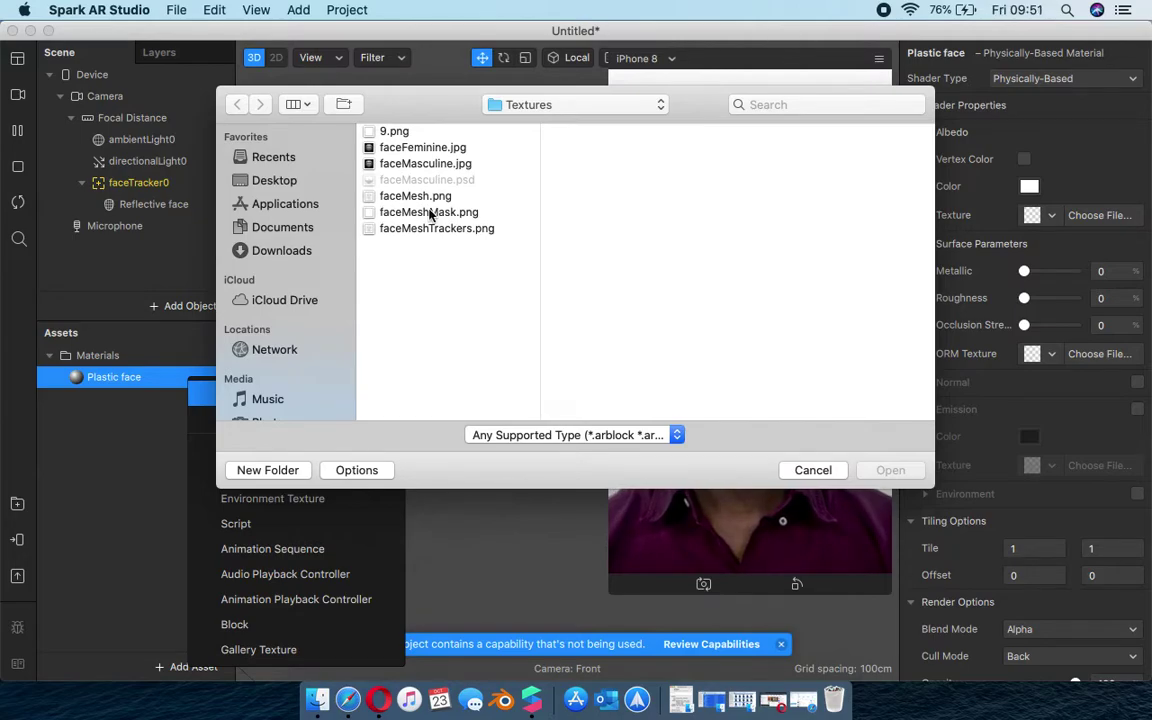
click(278, 182)
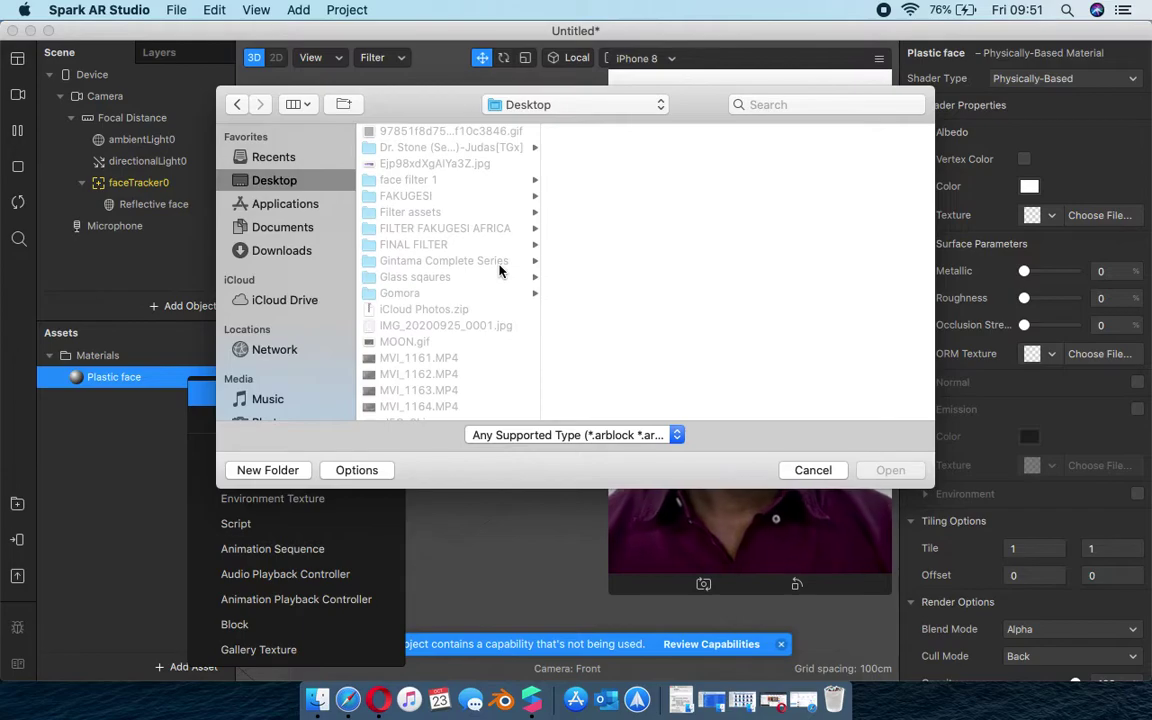
click(411, 216)
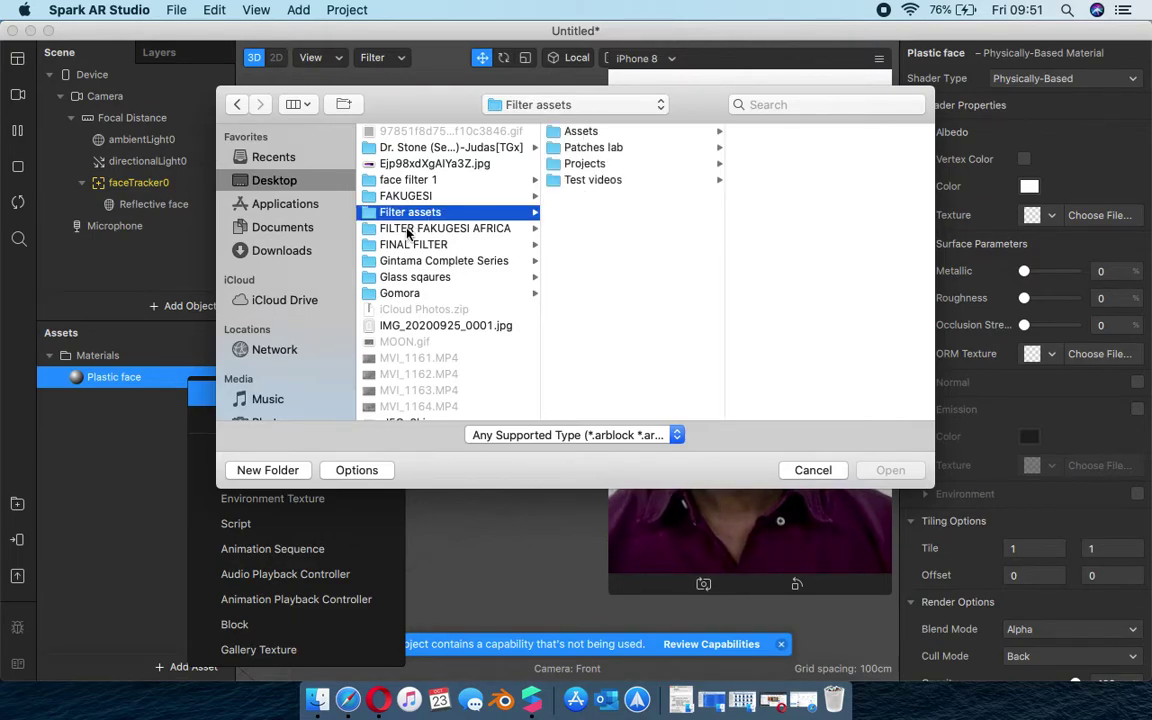
click(600, 132)
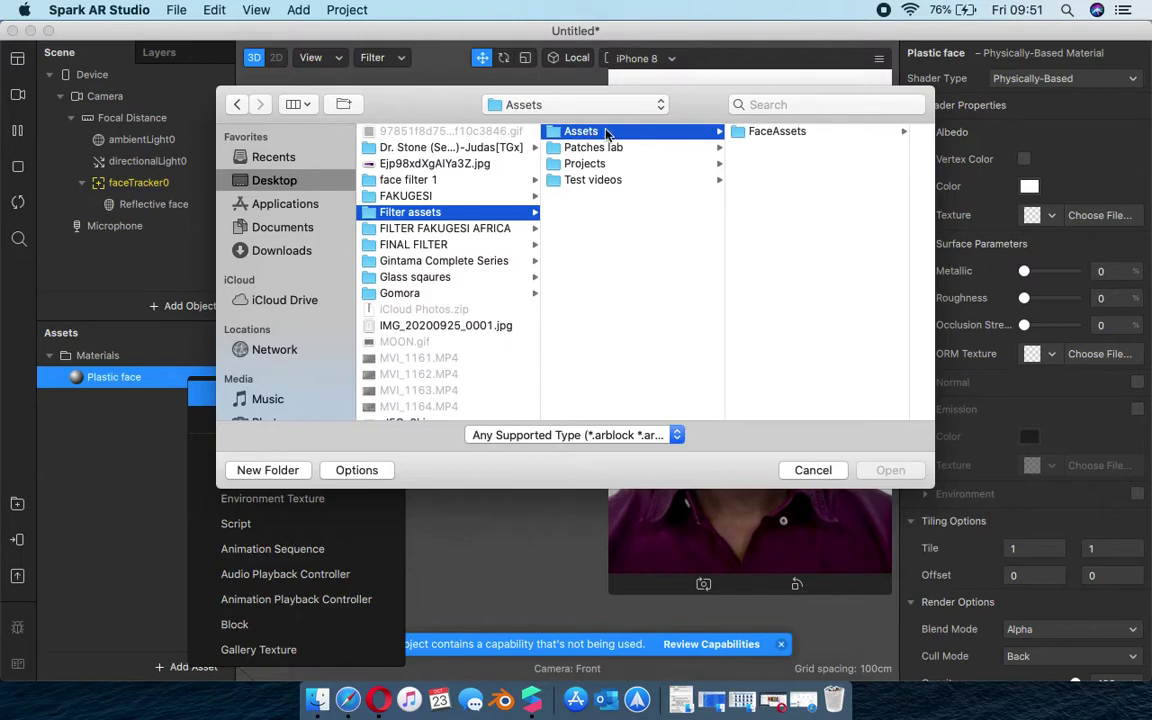
click(789, 132)
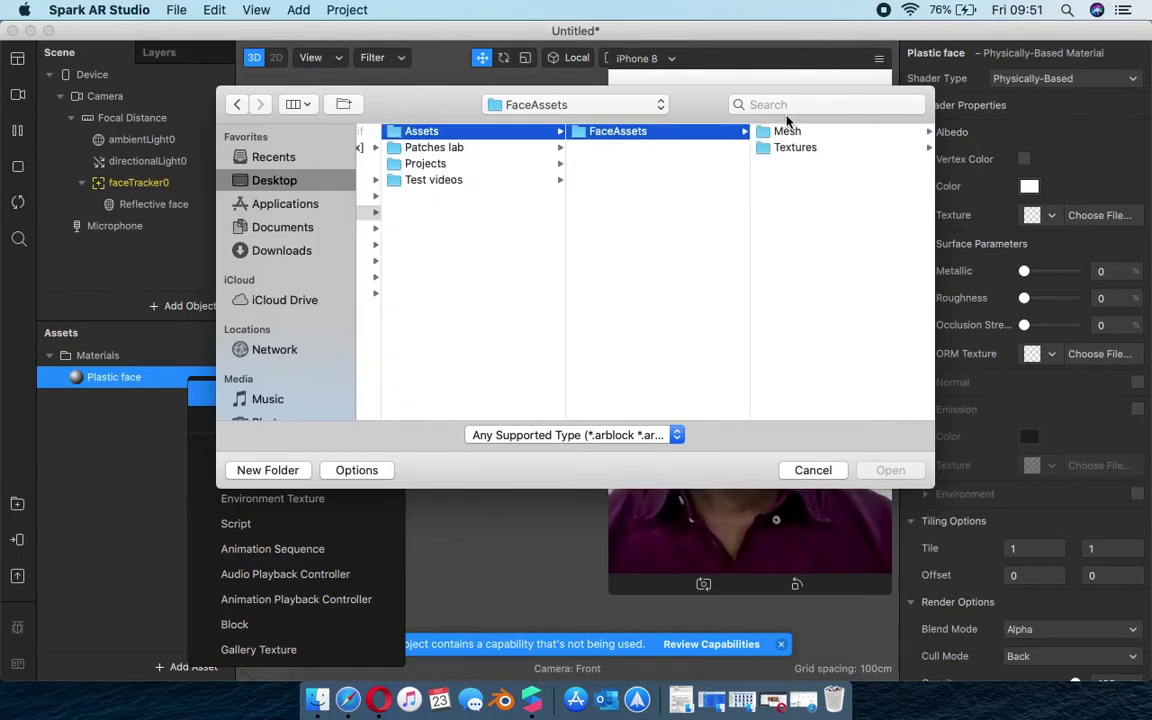
click(796, 150)
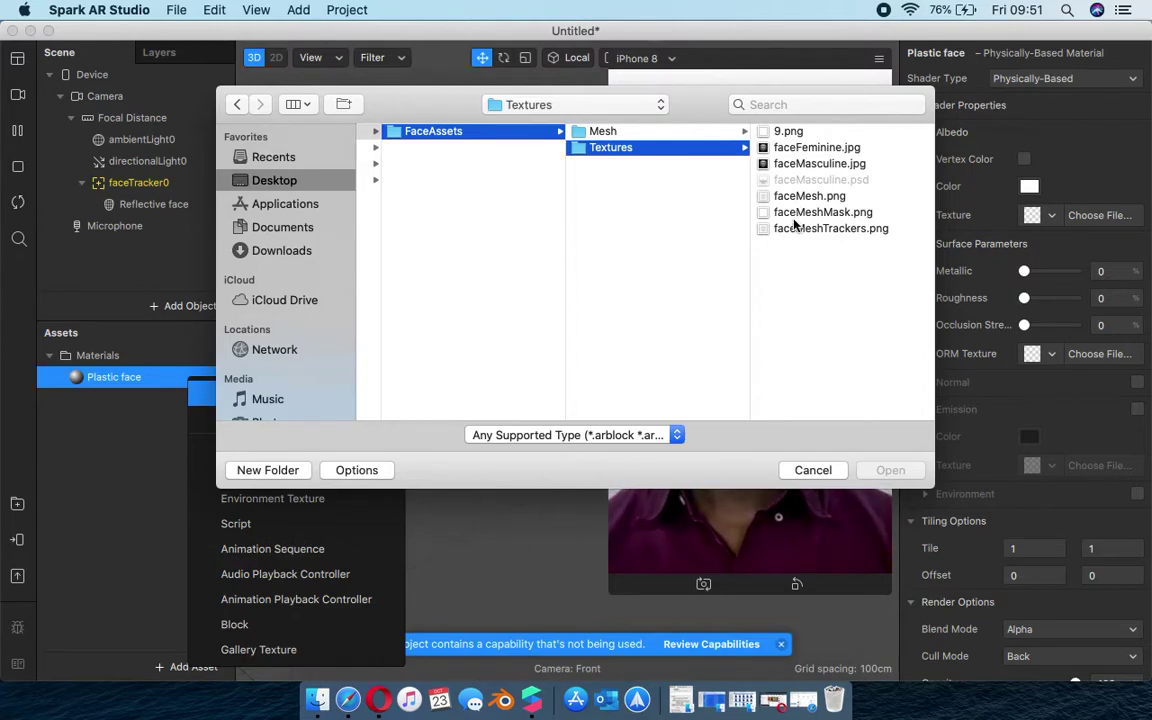
- Preview faceMeshMask.png in the Textures folder and import it into the project as a texture
click(796, 216)
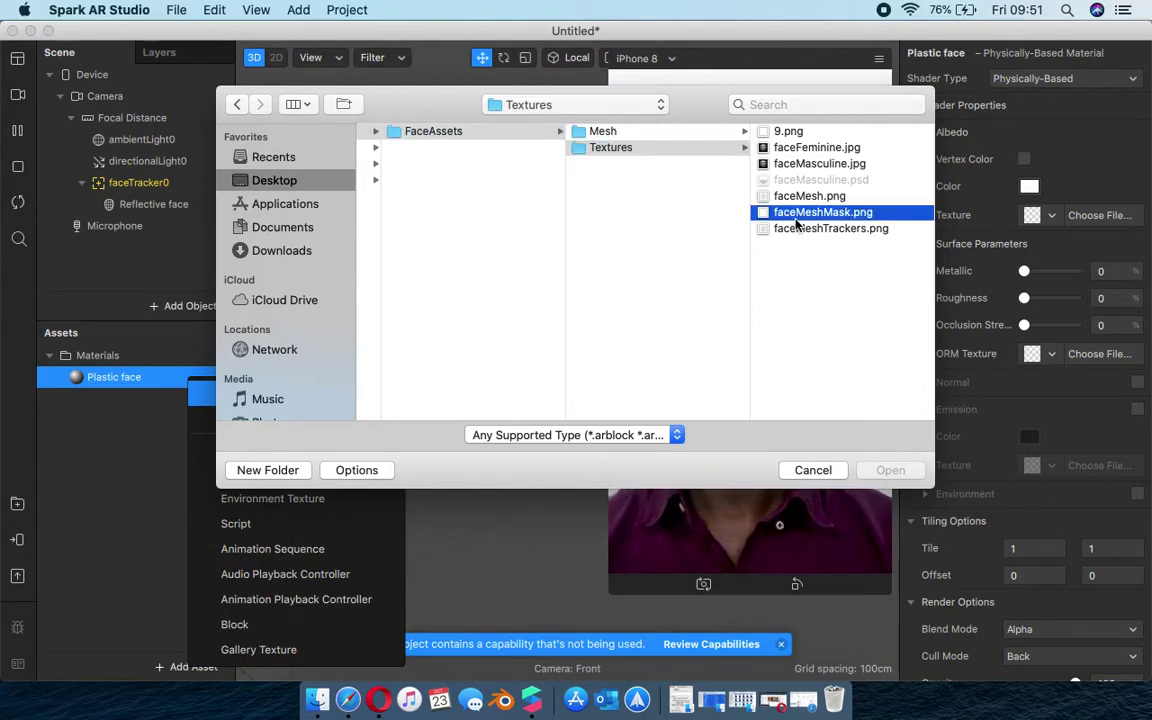
key(space)
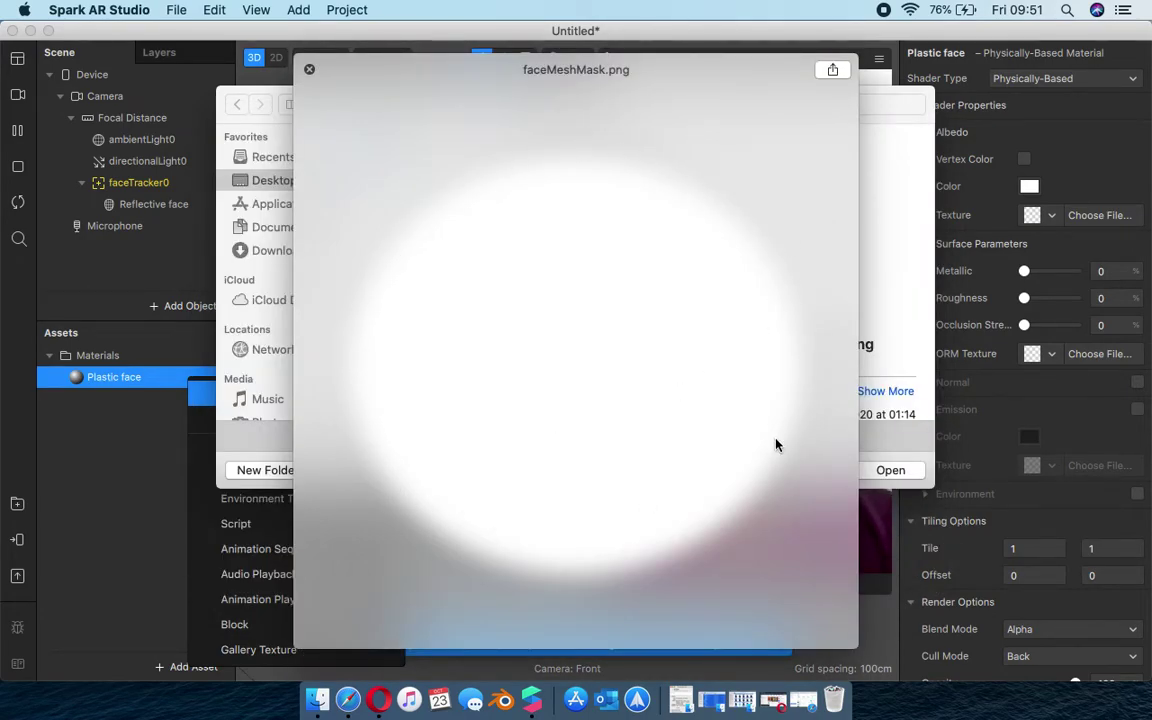
click(309, 69)
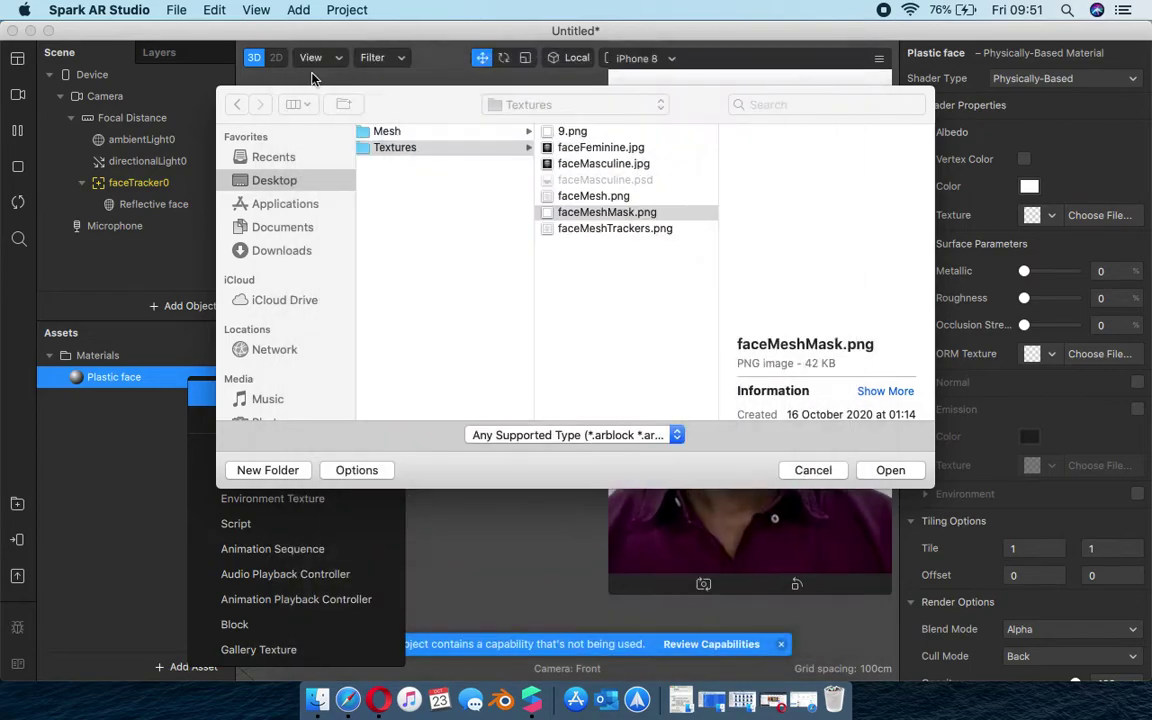
click(878, 472)
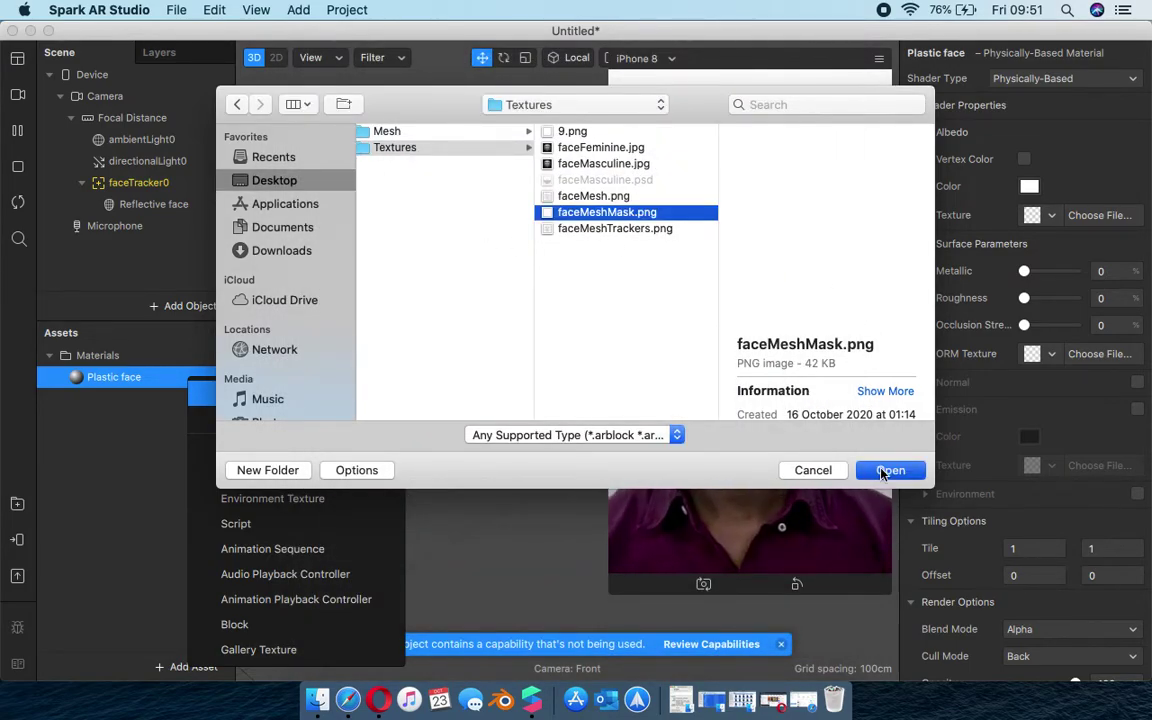
click(891, 476)
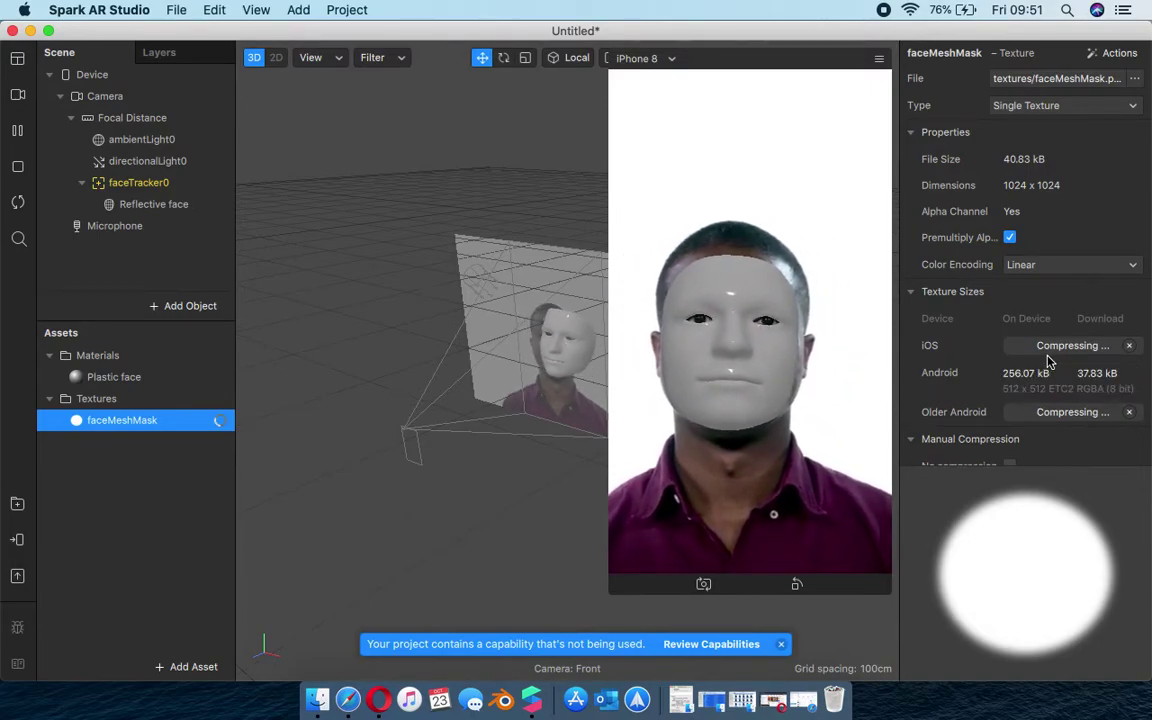
- Review the faceMeshMask texture's properties and device sizes, and enable No compression for it
scroll(1048, 362, down, 3)
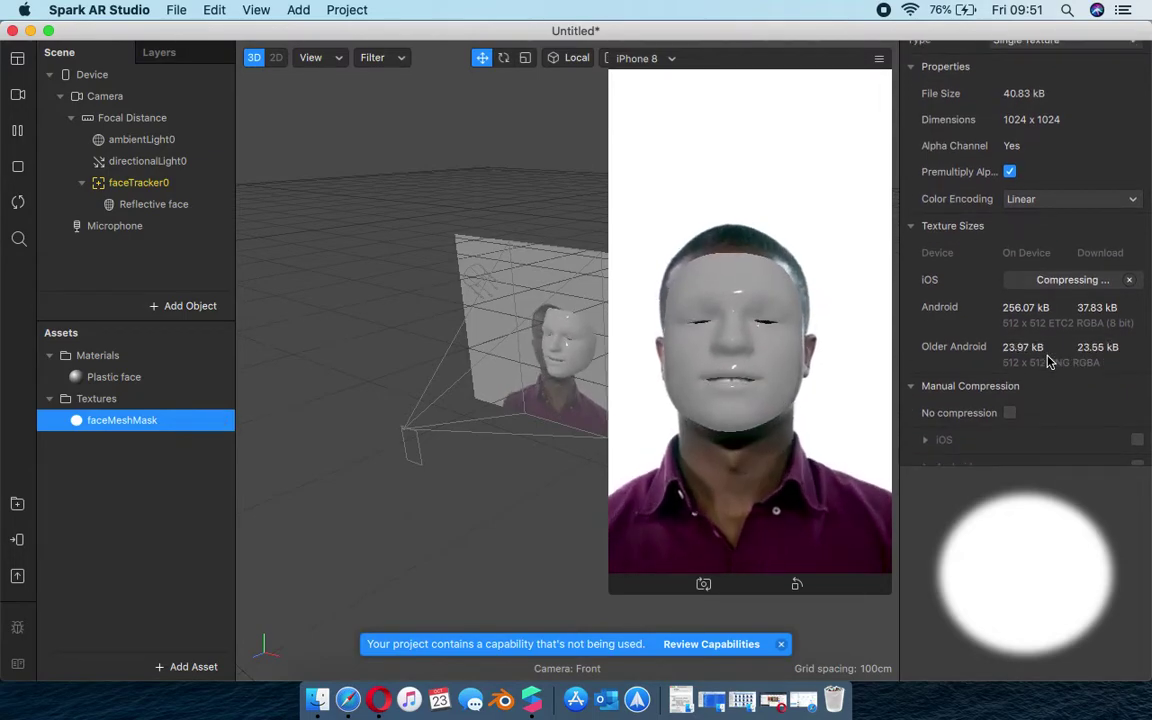
scroll(1048, 362, up, 3)
scroll(1048, 362, down, 3)
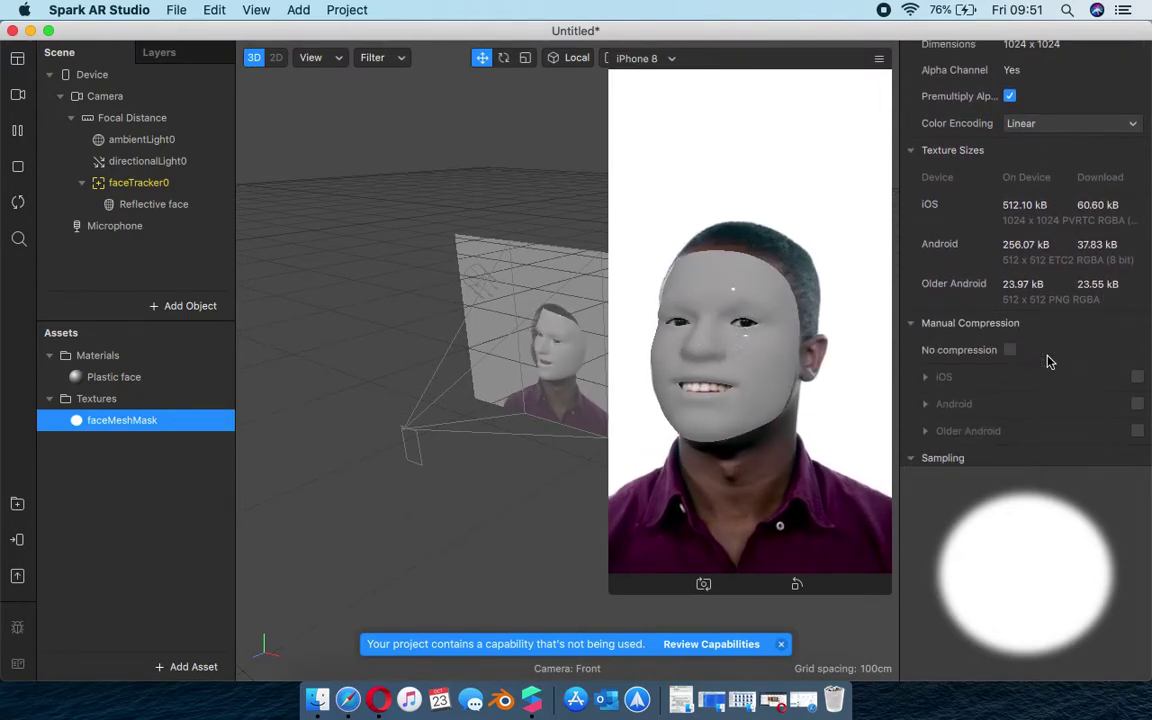
scroll(1058, 176, up, 1)
scroll(1058, 176, up, 2)
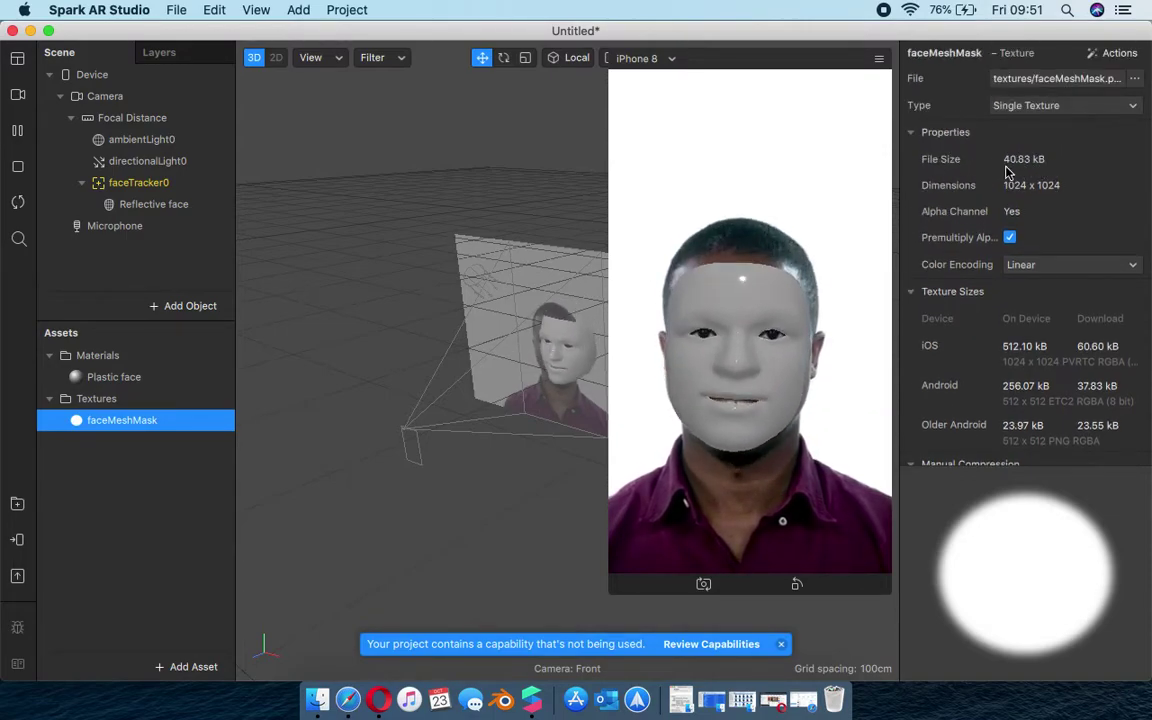
scroll(1026, 256, down, 3)
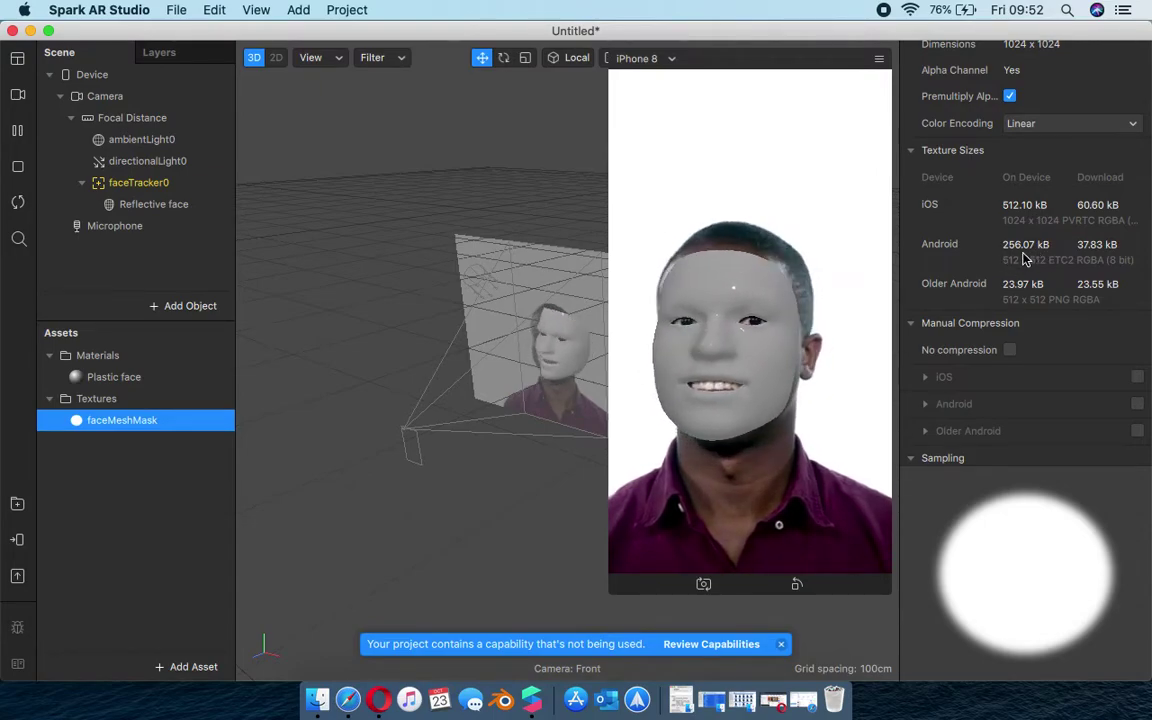
click(1010, 350)
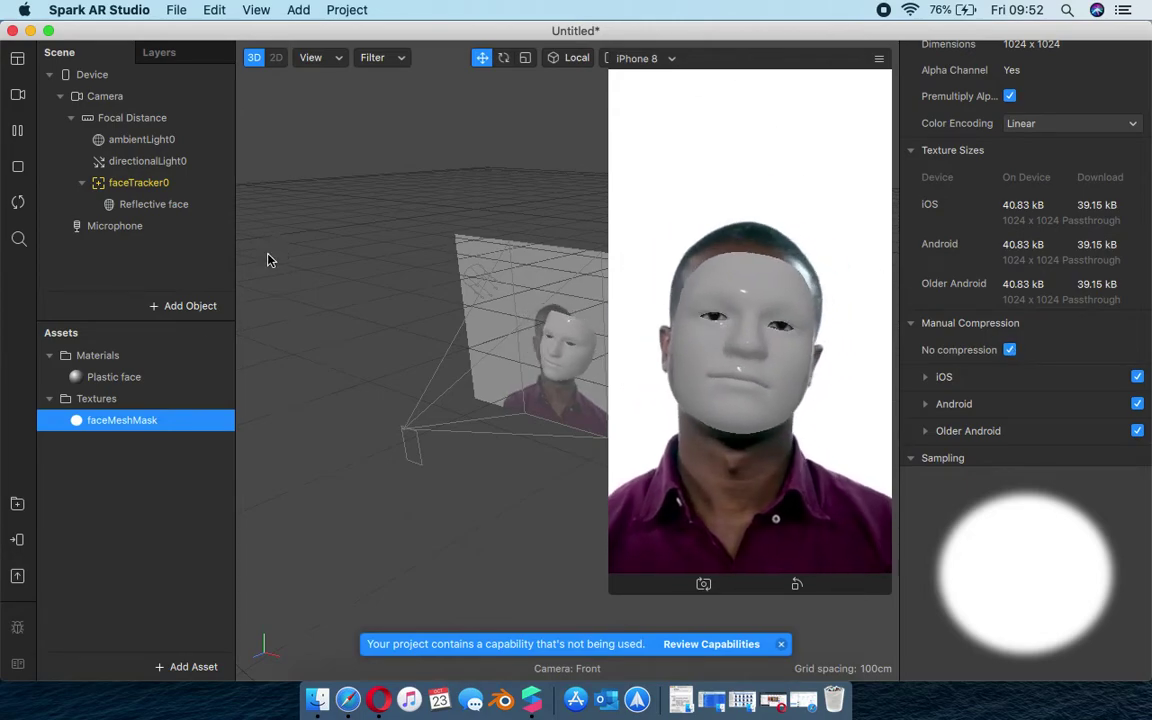
- Assign faceMeshMask as the albedo texture of the Plastic face material
click(100, 378)
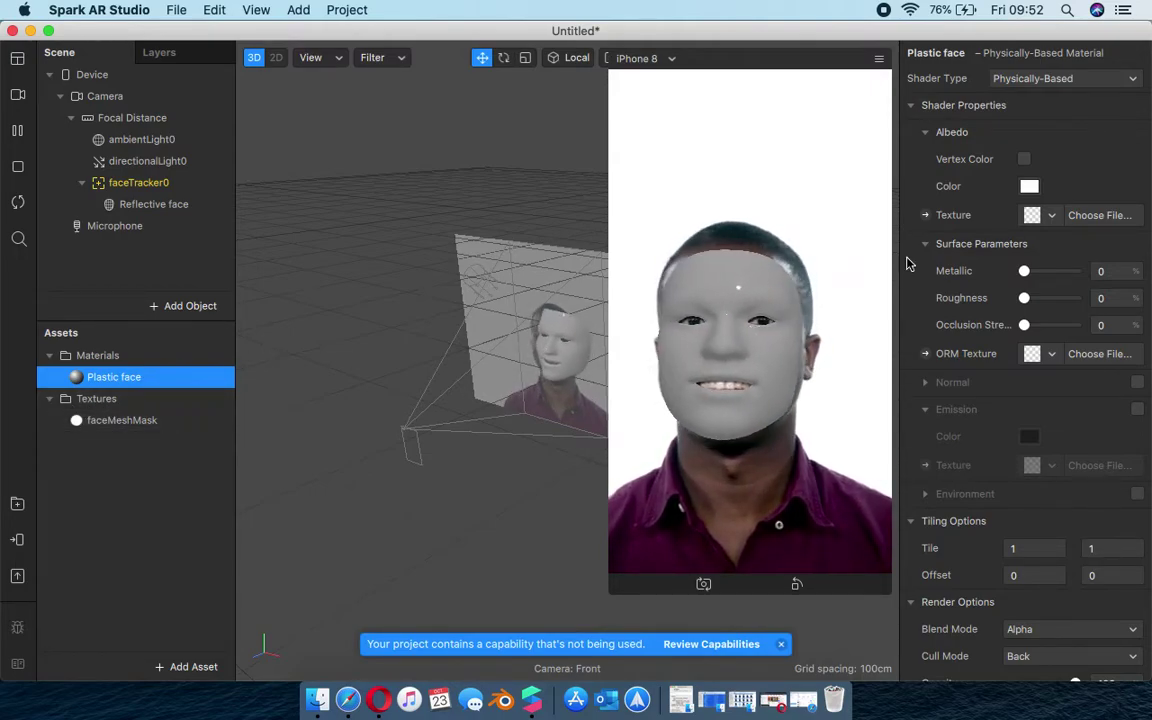
click(1062, 218)
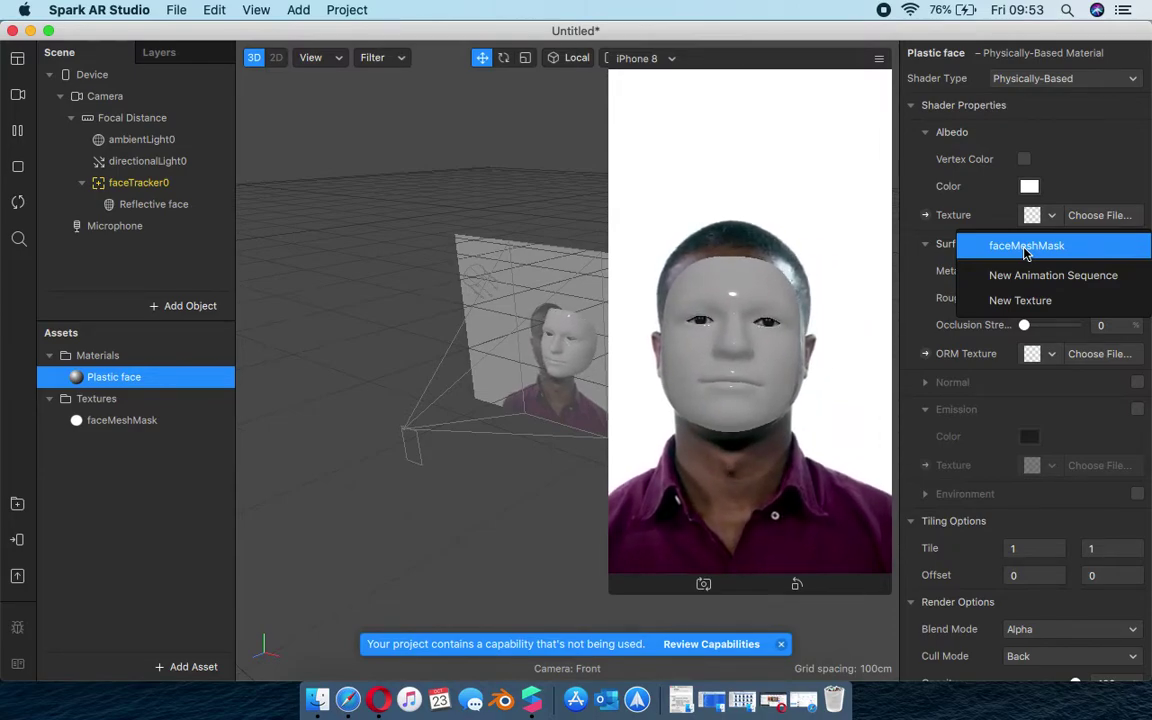
click(1026, 248)
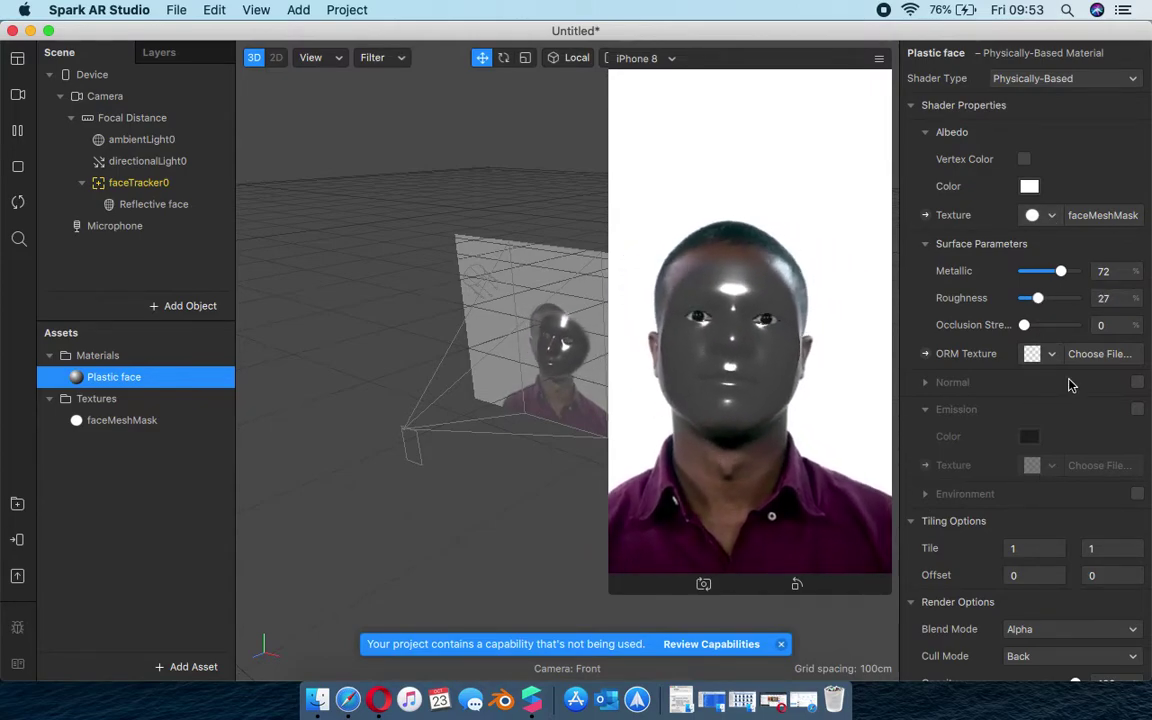
- Try the Associative Alpha blend mode on the Plastic face material
scroll(1070, 385, down, 5)
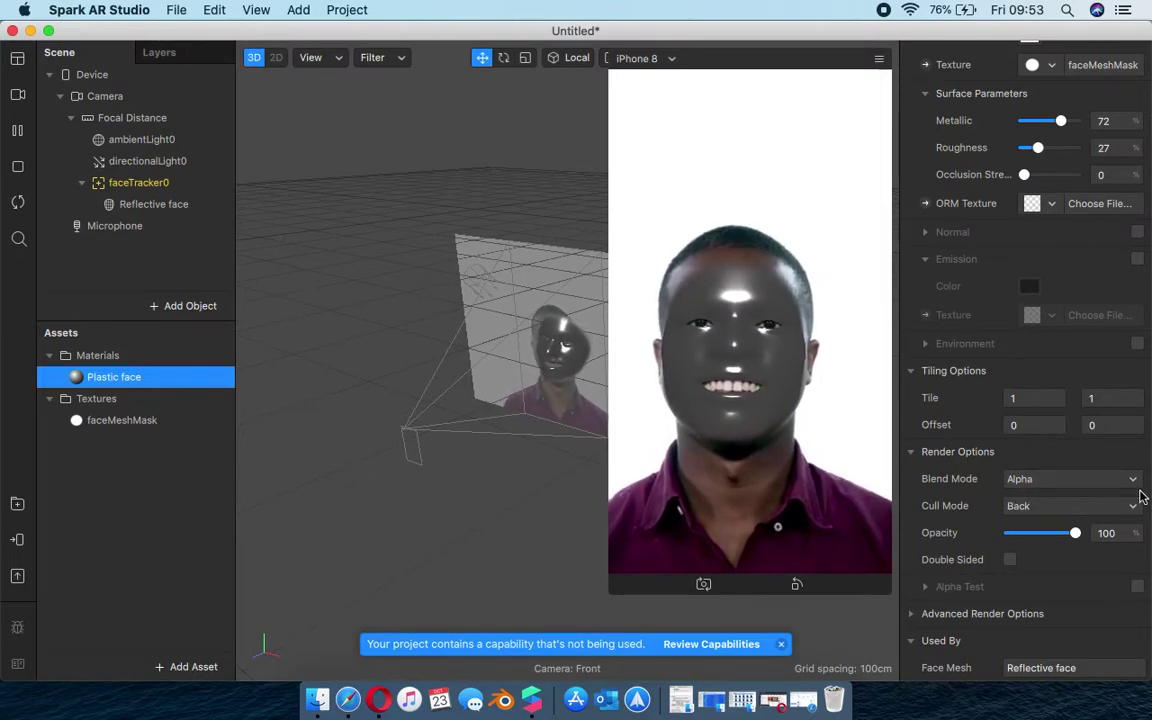
click(1057, 481)
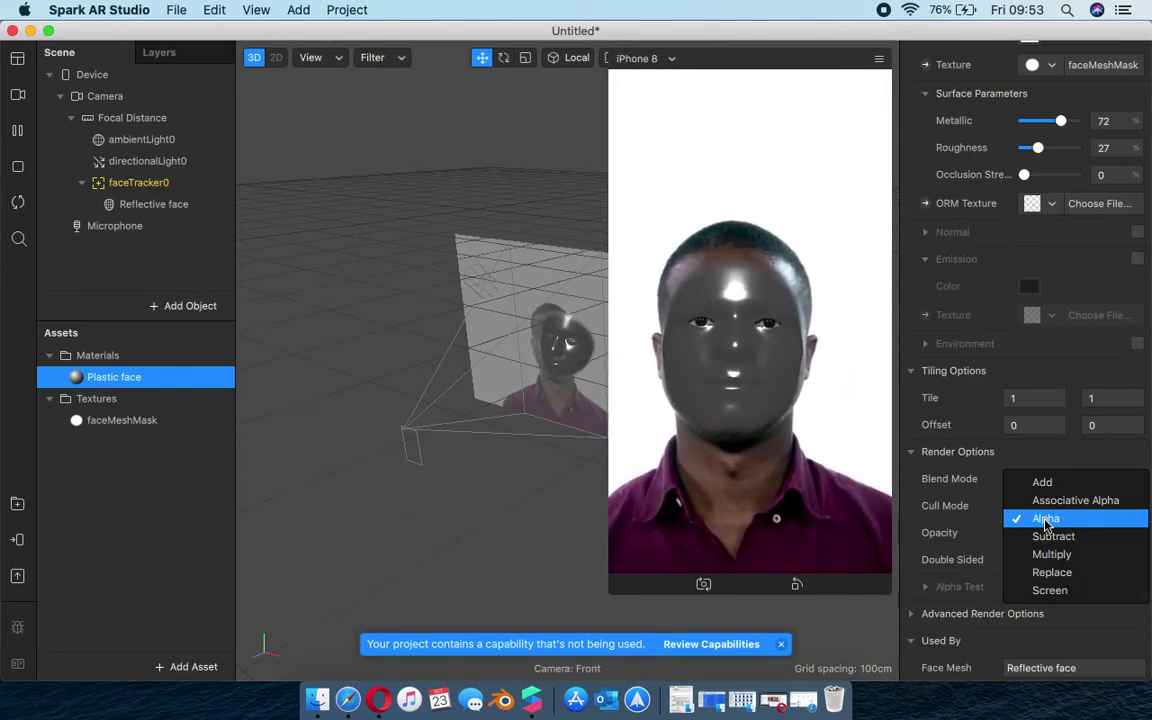
click(1050, 500)
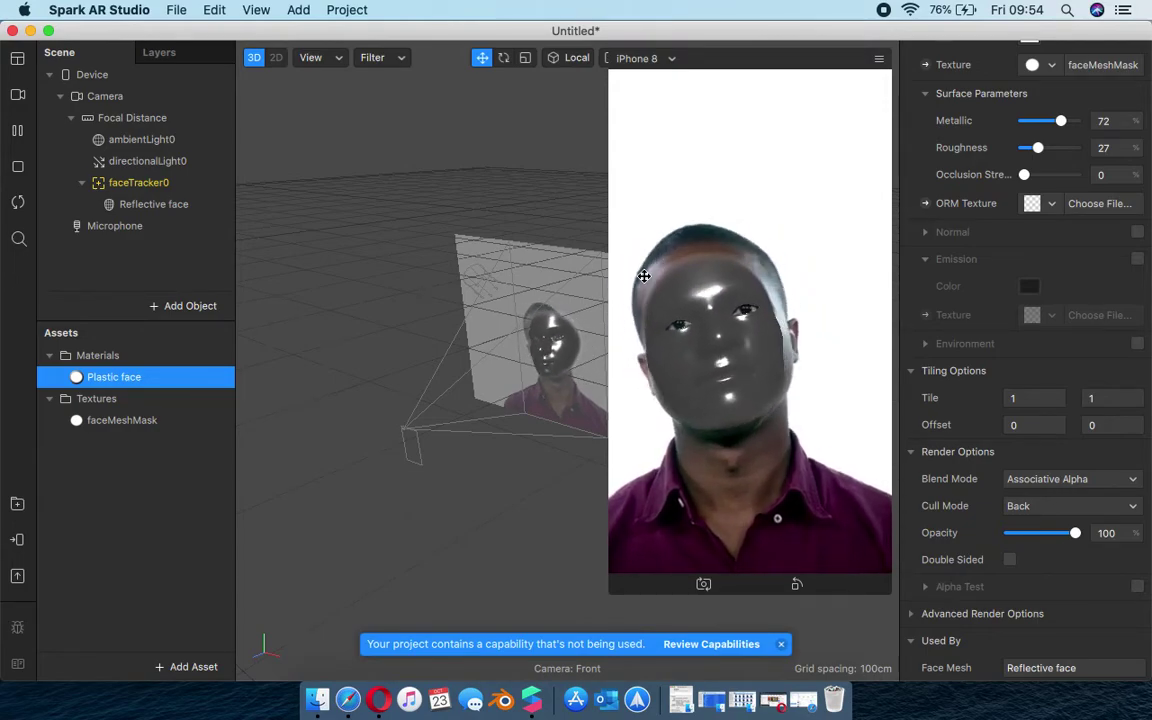
- Set the Plastic face material's blend mode to Add
click(1045, 479)
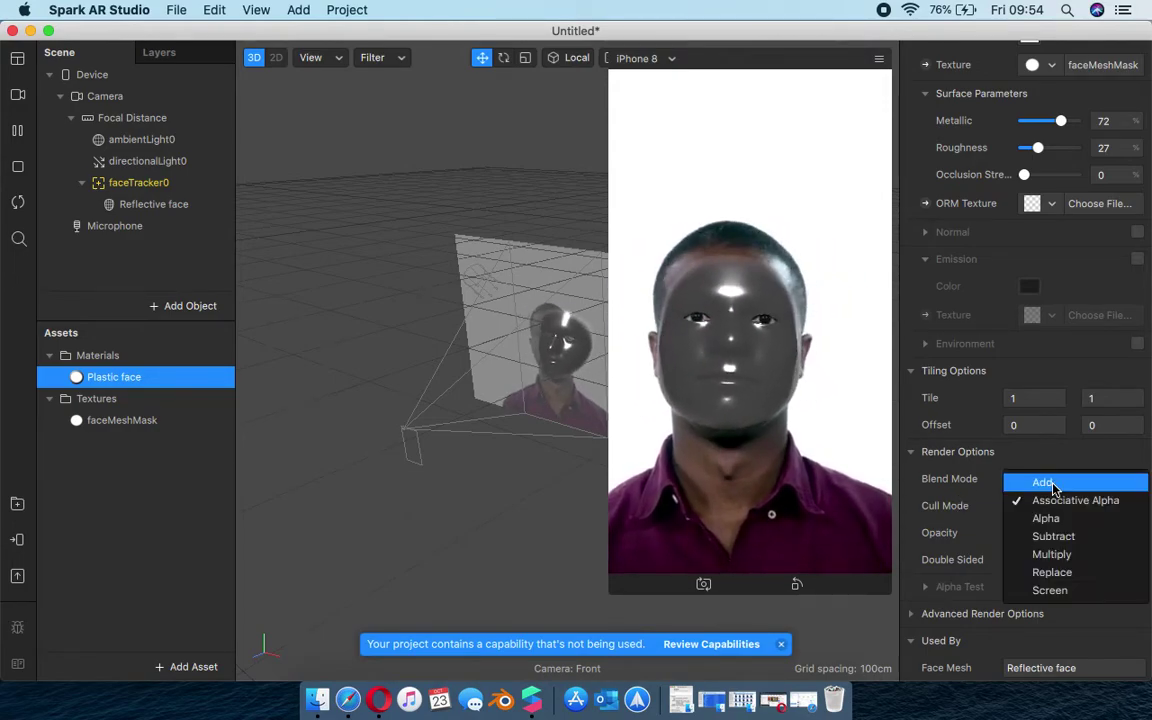
click(1045, 483)
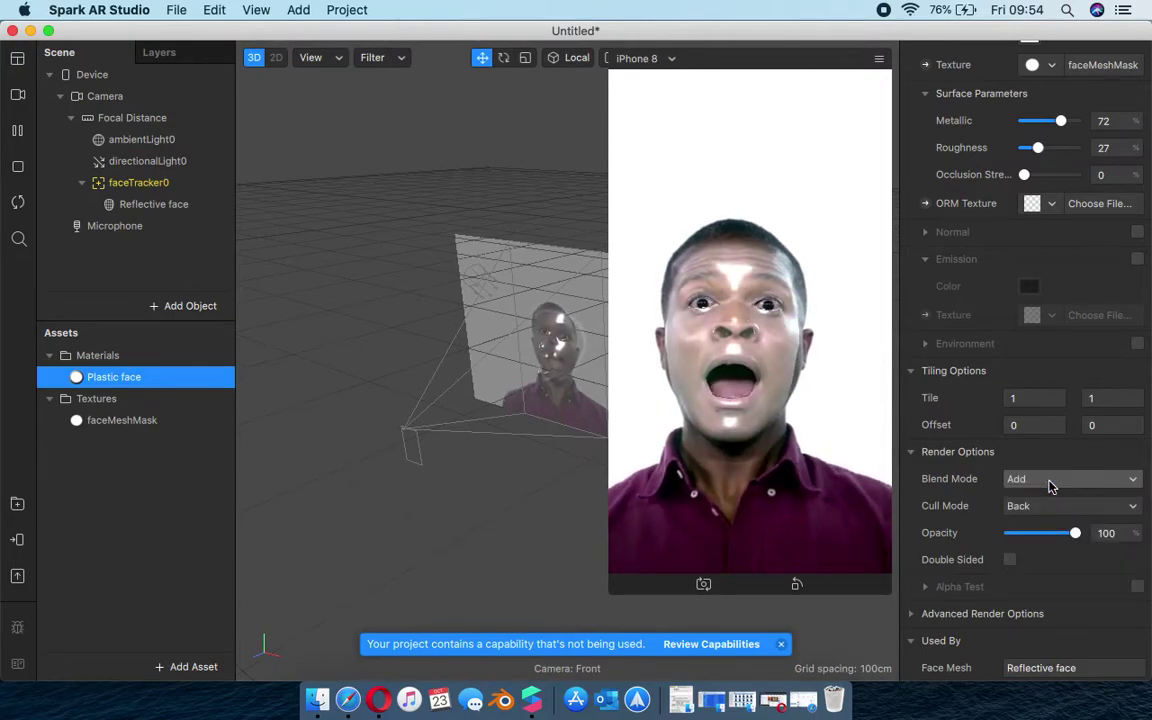
click(1049, 482)
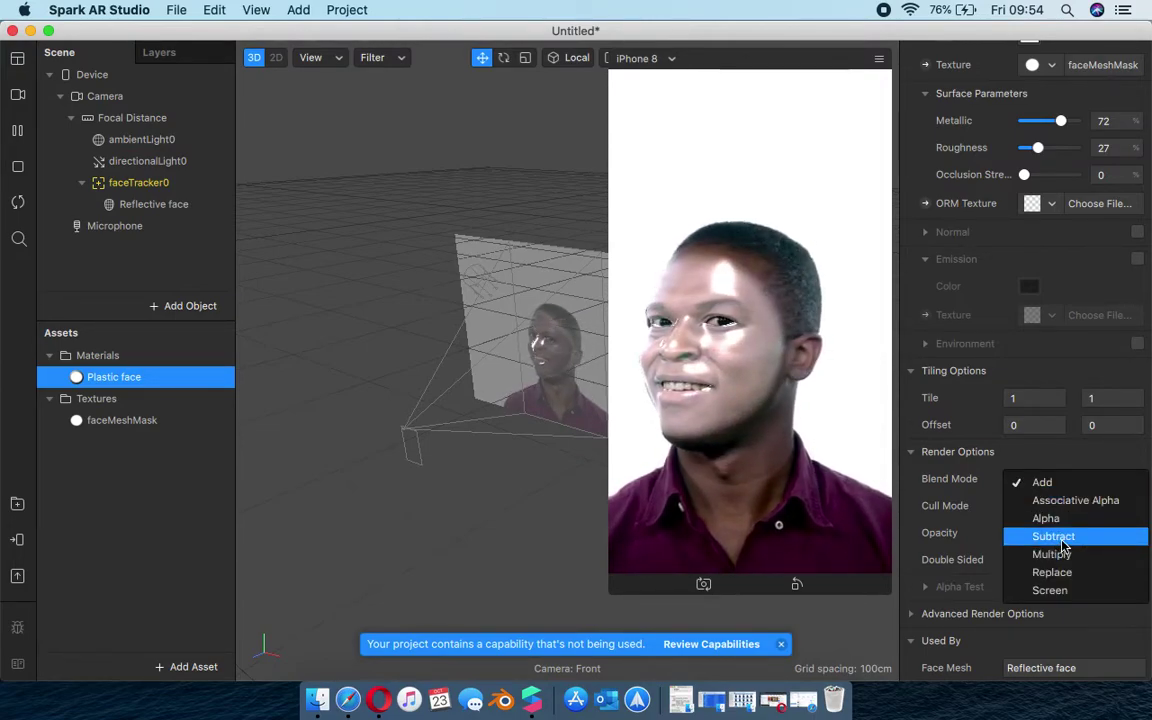
click(1060, 484)
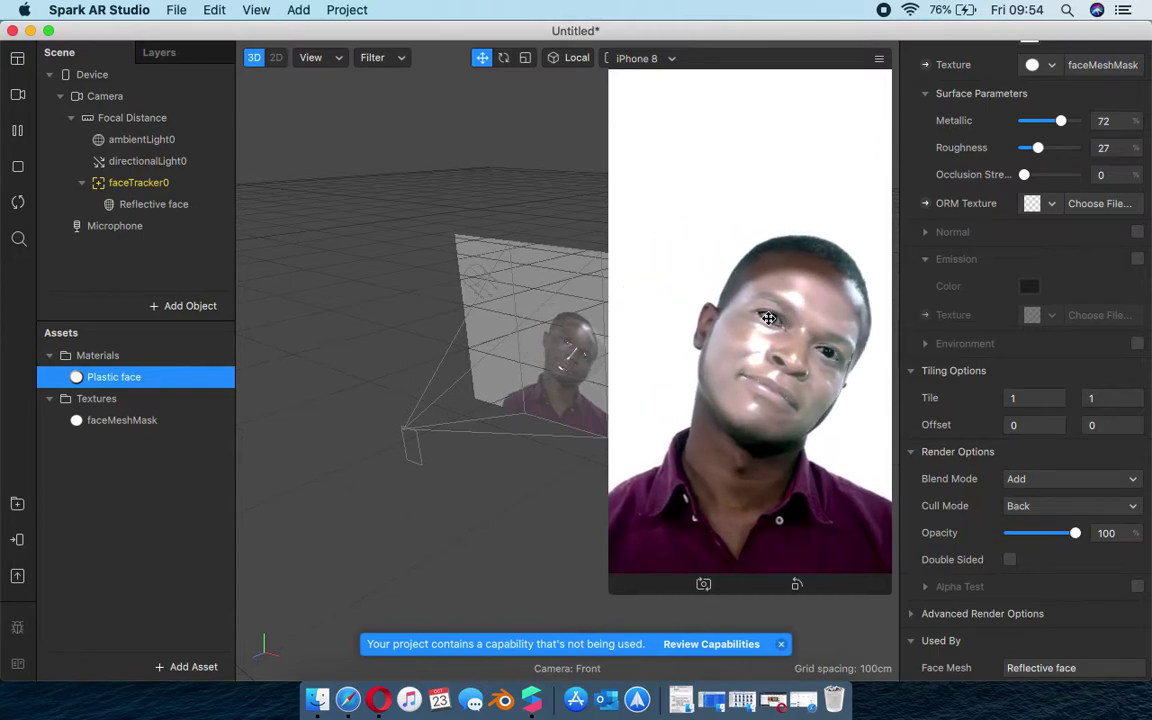
- Set the Plastic face material's Metallic to 100% and Roughness to 25%, and dismiss the unused-capability notice
scroll(531, 393, up, 2)
click(615, 584)
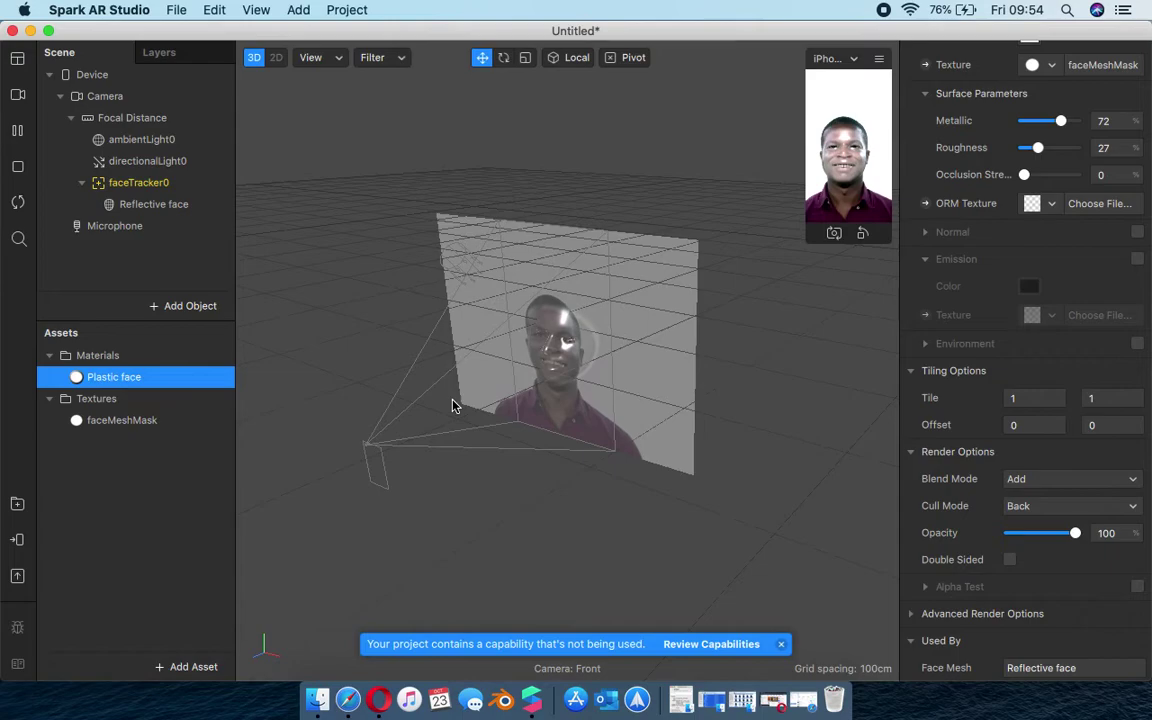
drag(587, 394, 615, 363)
scroll(615, 363, up, 5)
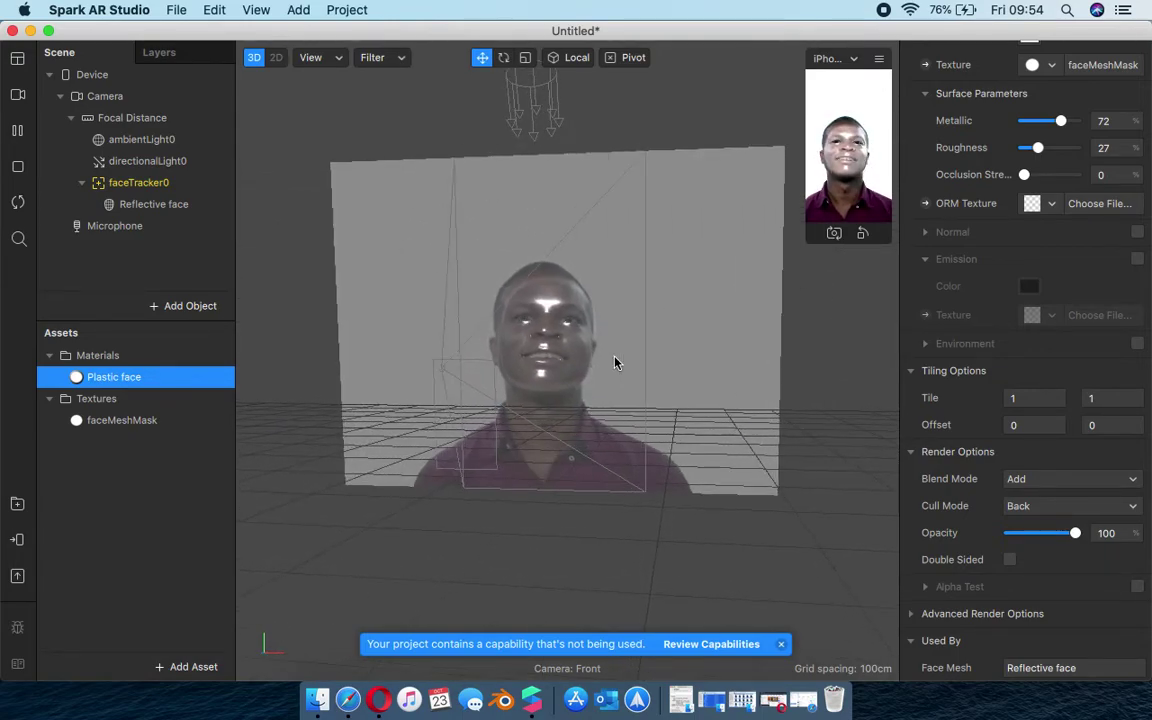
mouse_move(1039, 148)
mouse_down()
mouse_move(1035, 160)
mouse_move(1055, 148)
mouse_up()
drag(807, 243, 584, 500)
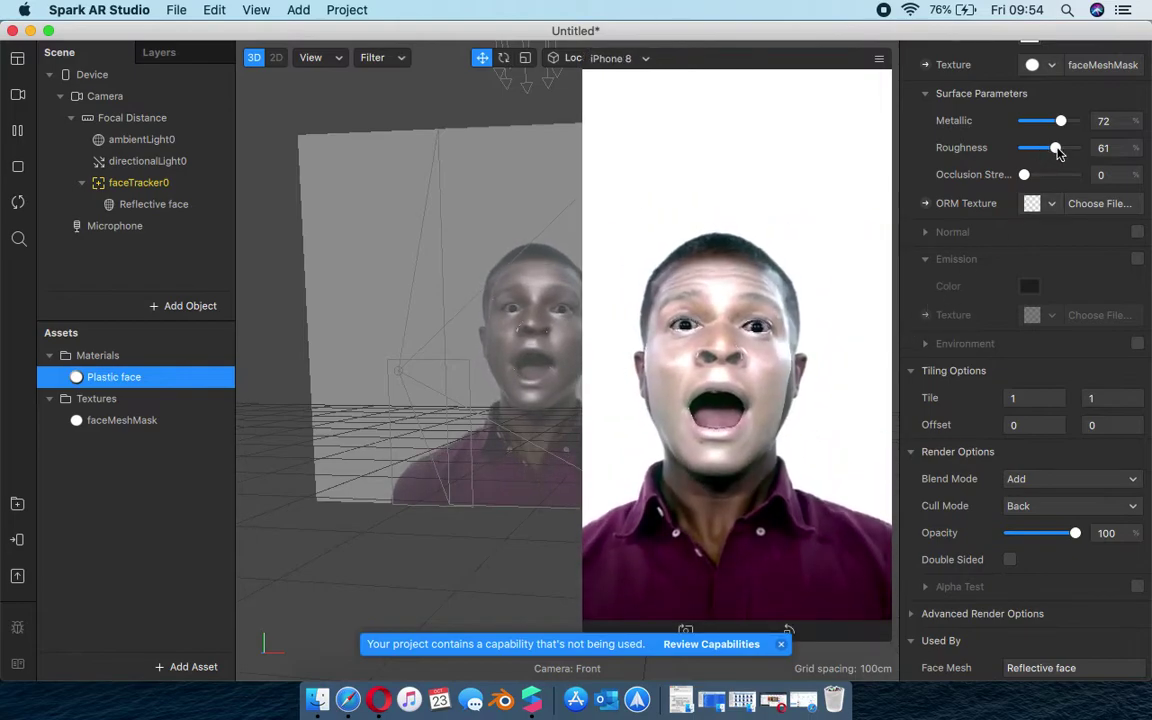
drag(1054, 150, 1076, 121)
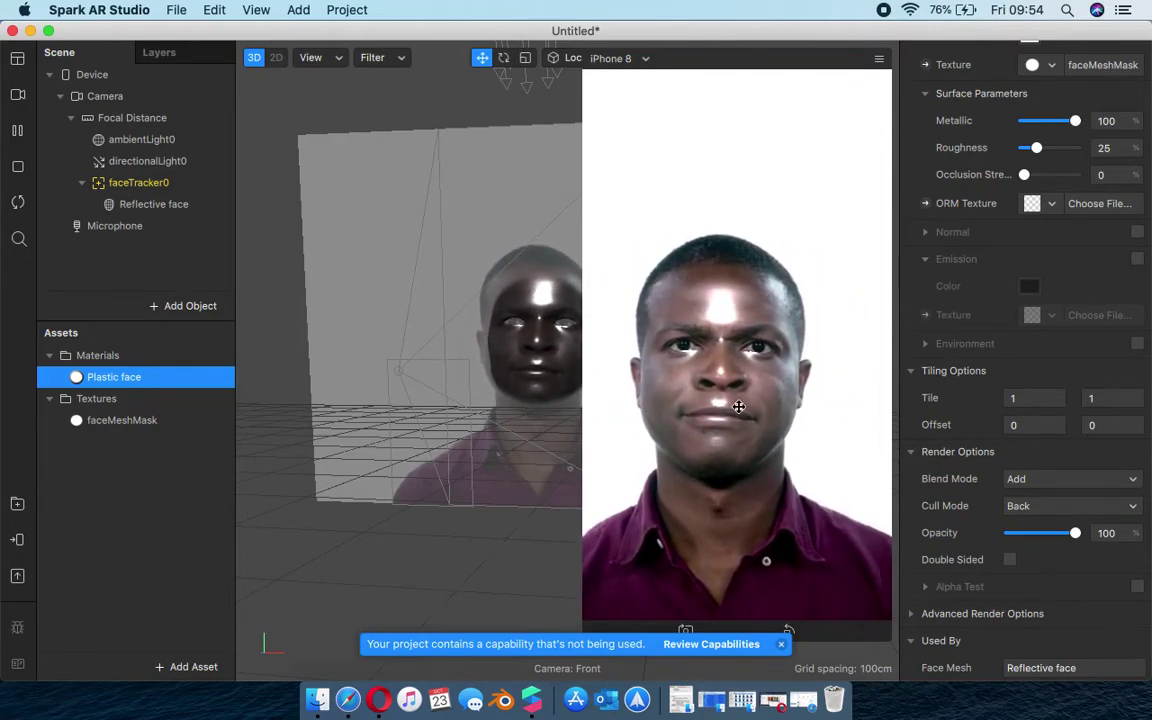
click(781, 644)
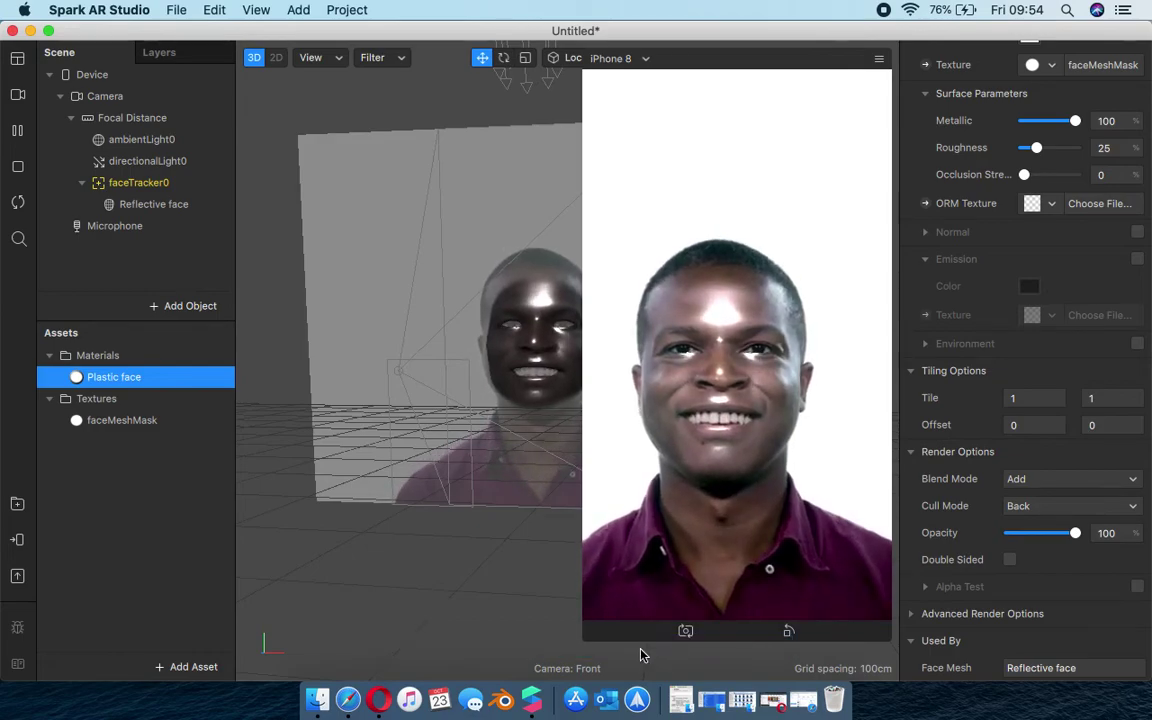
- Shrink the simulator preview and change the directional light's colour to a saturated blue
drag(585, 630, 696, 395)
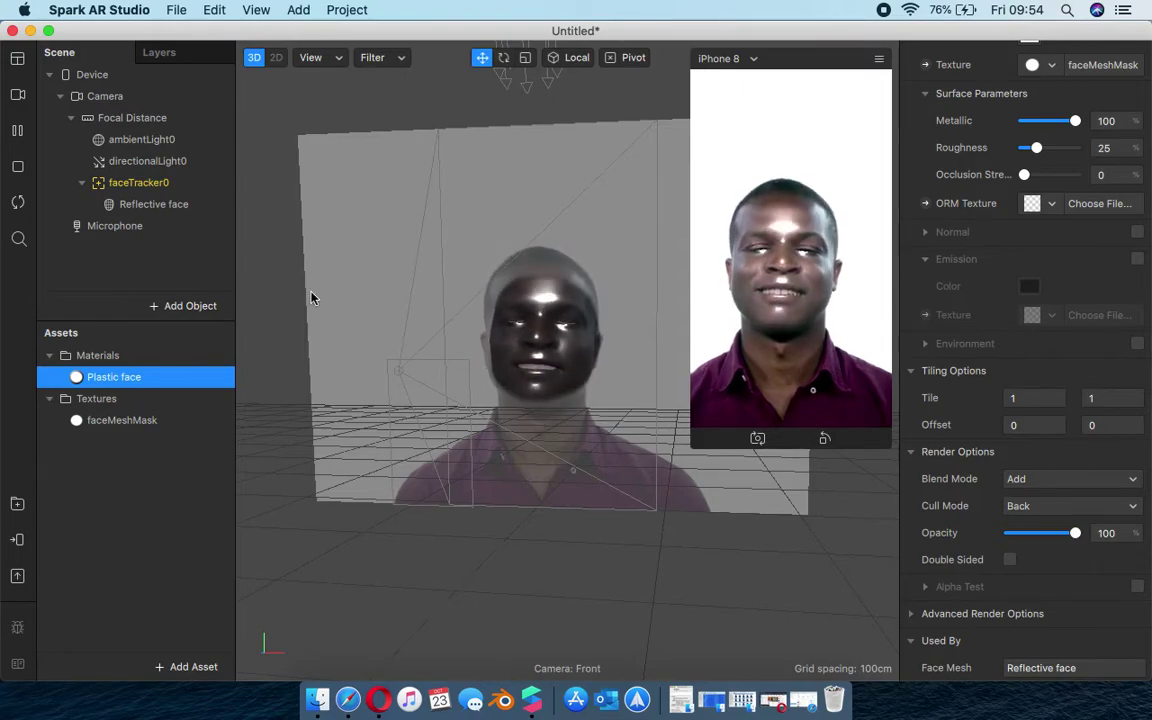
click(157, 163)
click(1014, 161)
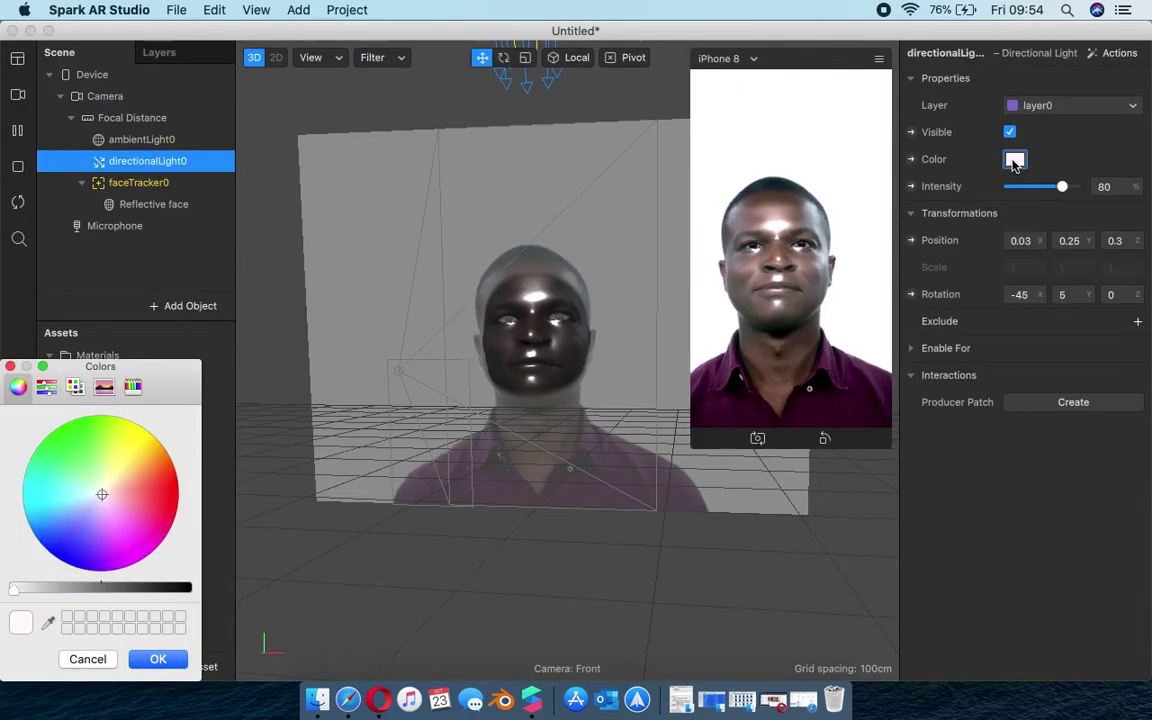
drag(103, 496, 47, 592)
click(158, 660)
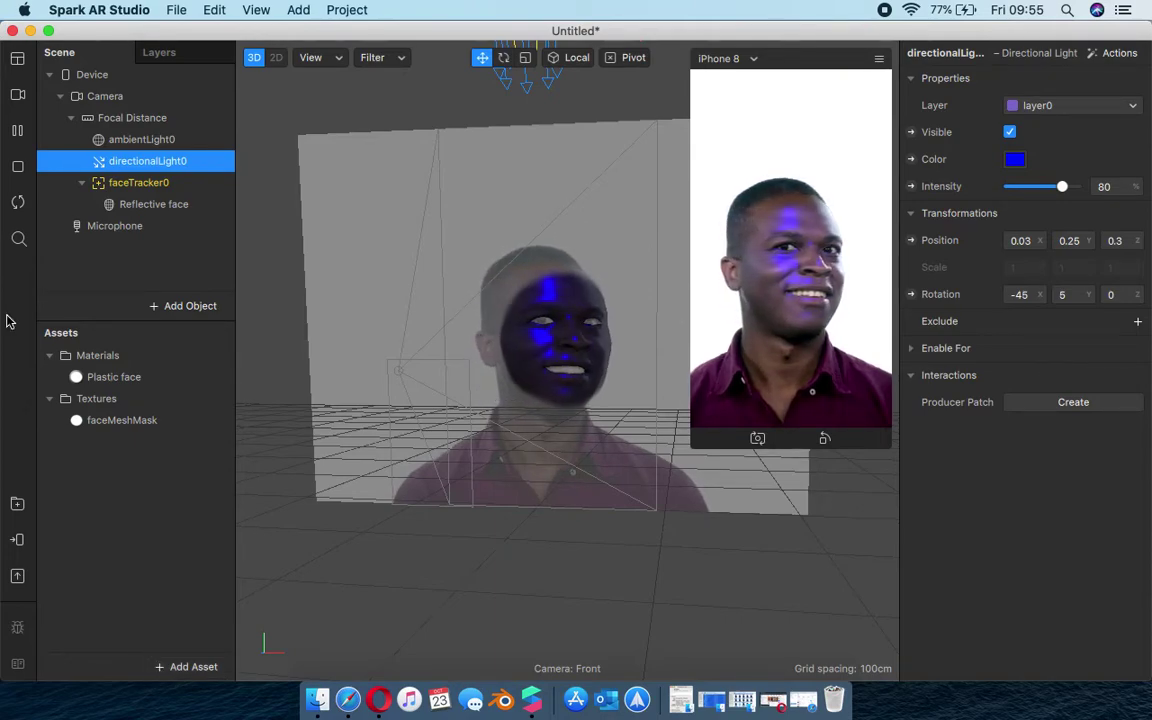
- Rename the directional light to "blue"
double_click(150, 161)
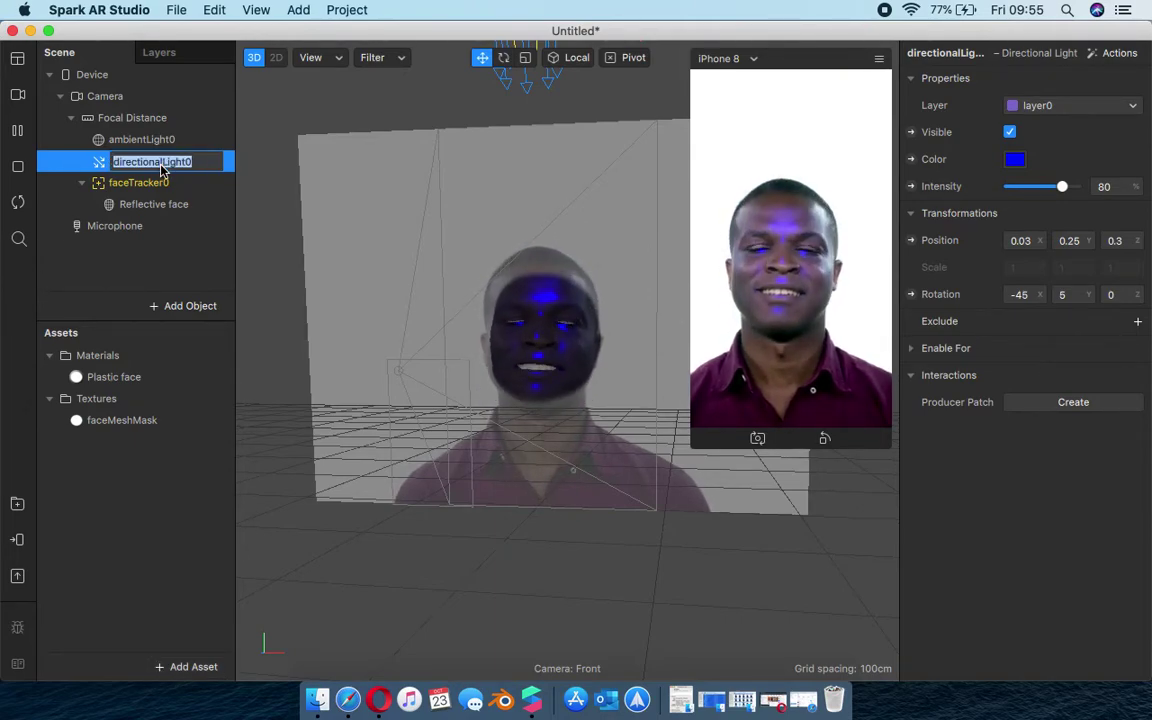
text(blue)
key(Return)
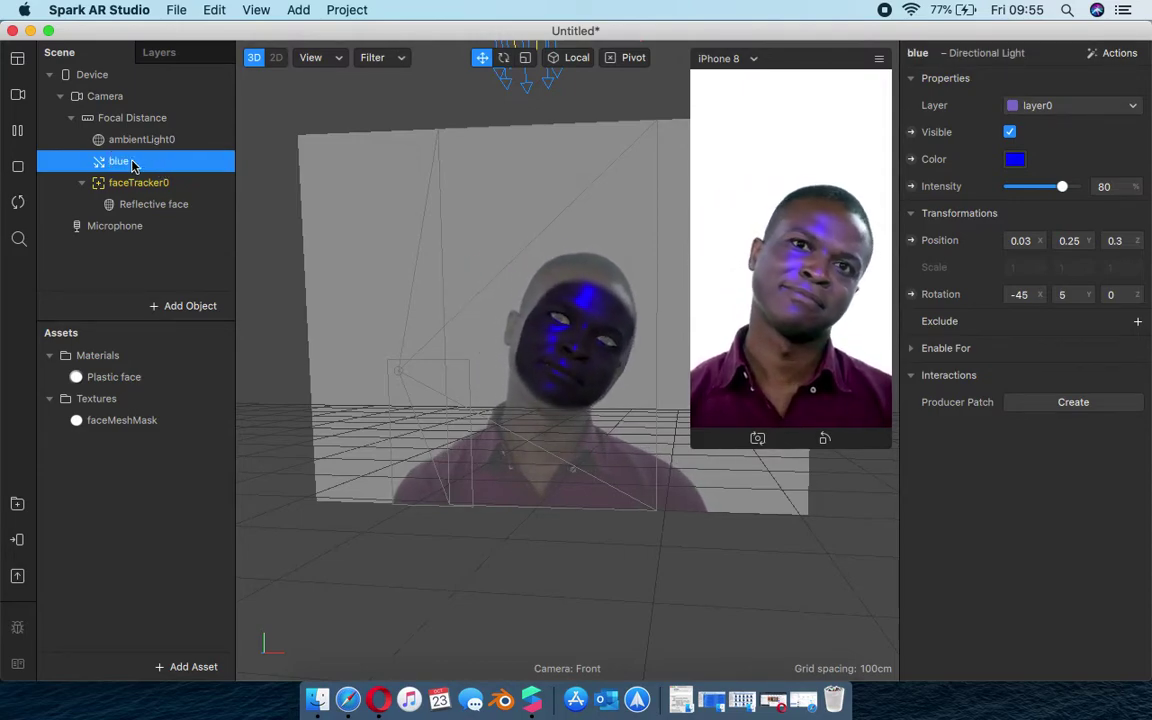
- Duplicate the blue directional light and rename the copy to "red"
right_click(133, 166)
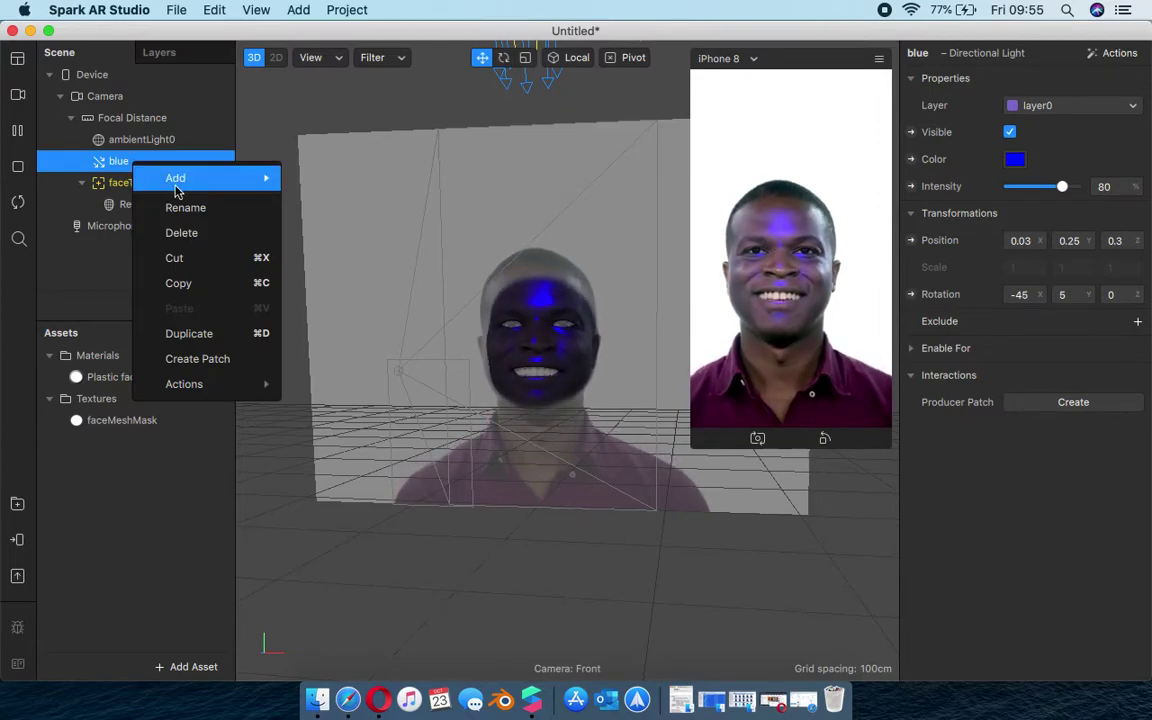
click(203, 336)
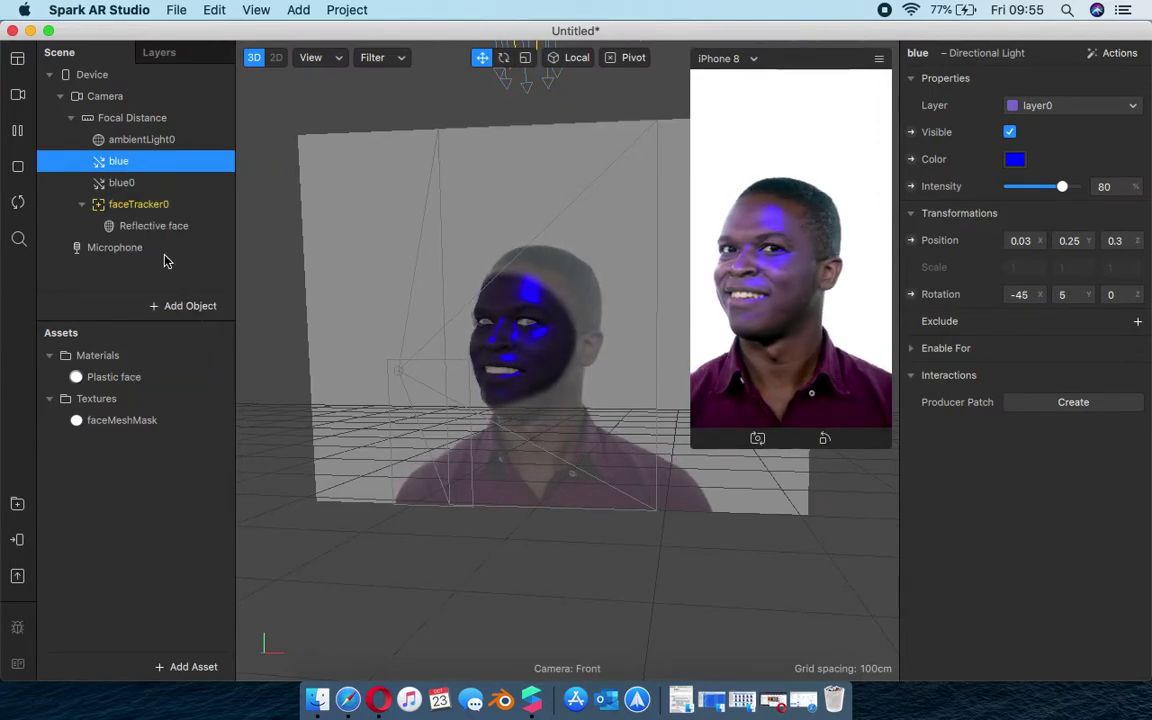
click(136, 185)
click(138, 186)
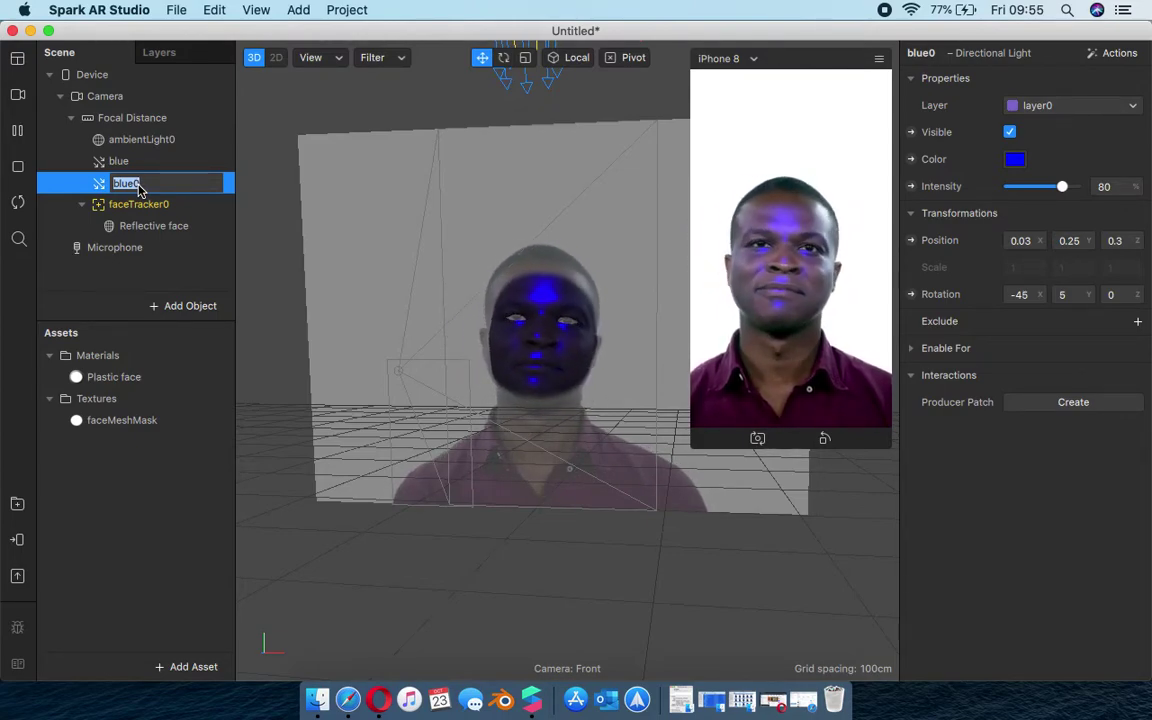
text(red)
key(Return)
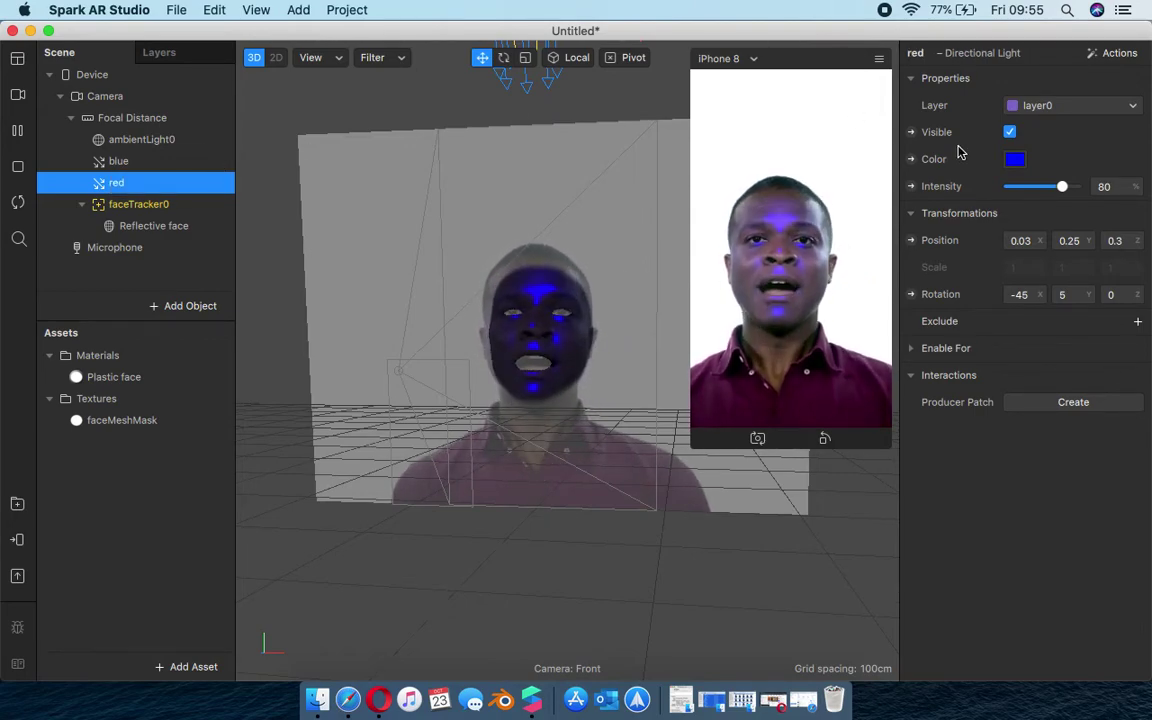
- Change the red directional light's colour to a saturated red
click(1015, 159)
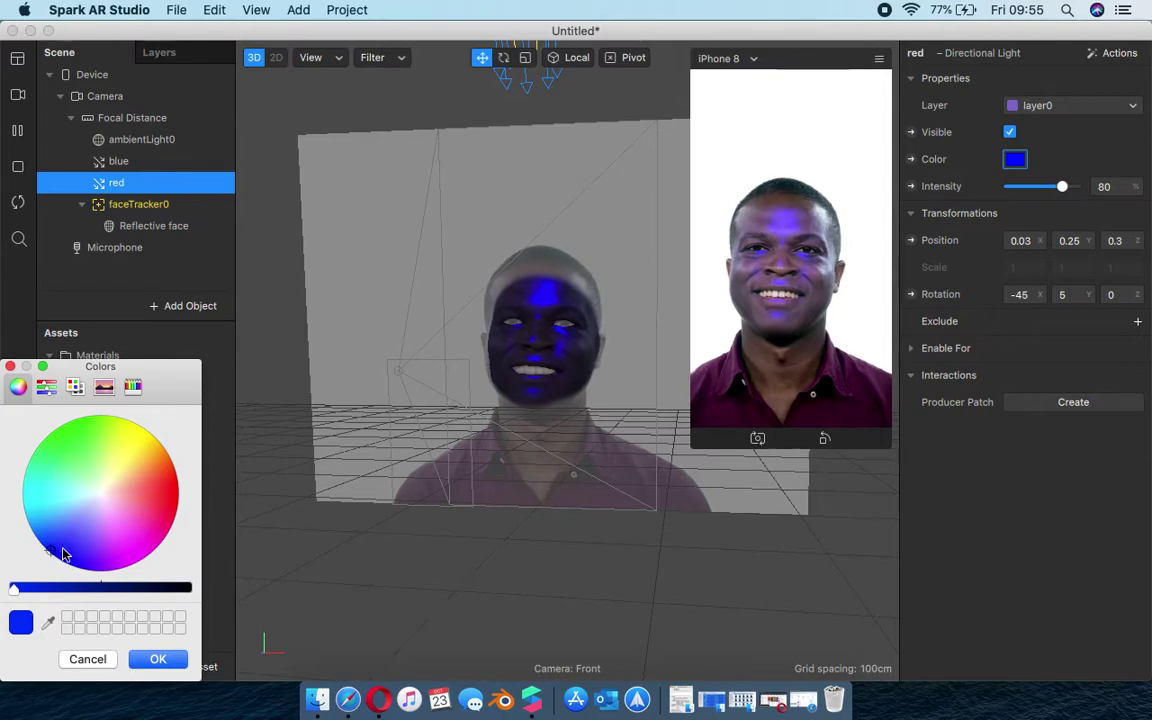
drag(51, 557, 163, 497)
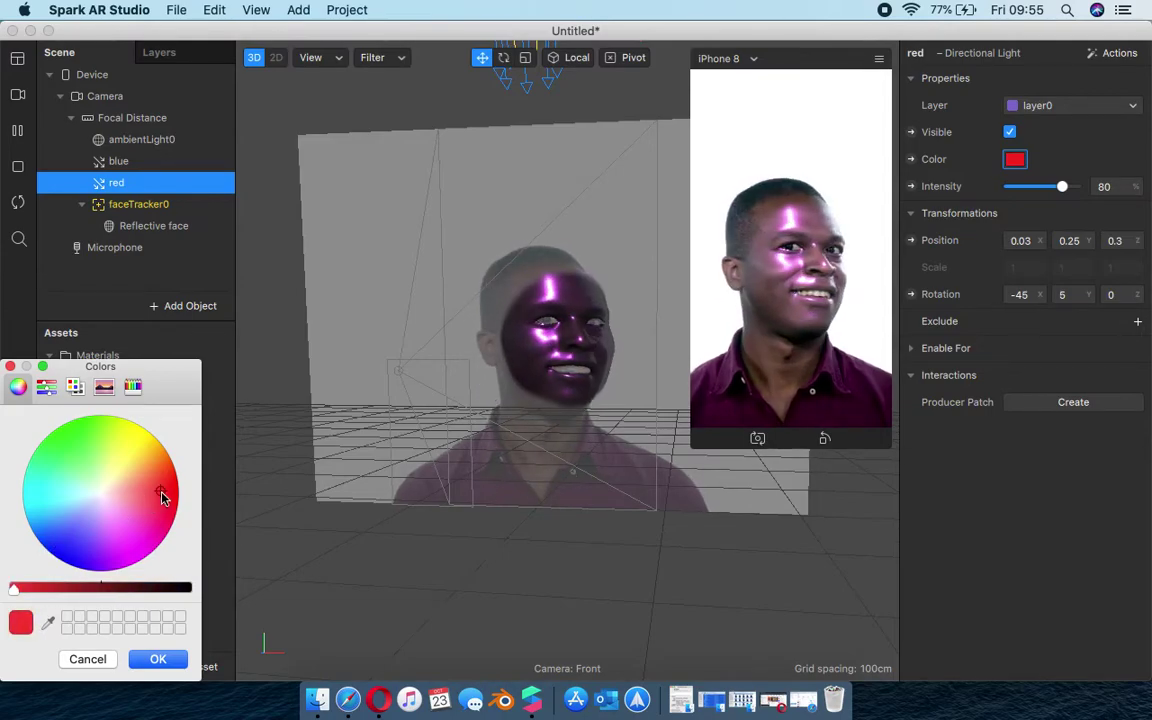
click(157, 664)
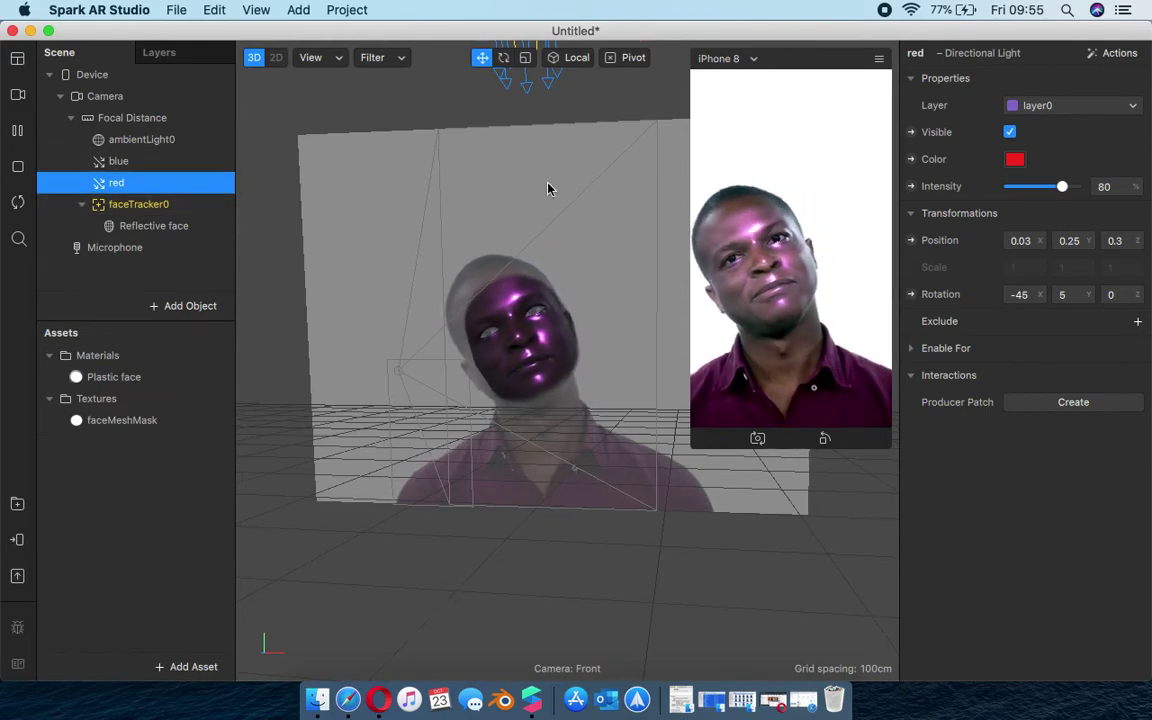
- Move the two directional lights apart along X, red to about -0.05 and blue to about 0.13
key(f)
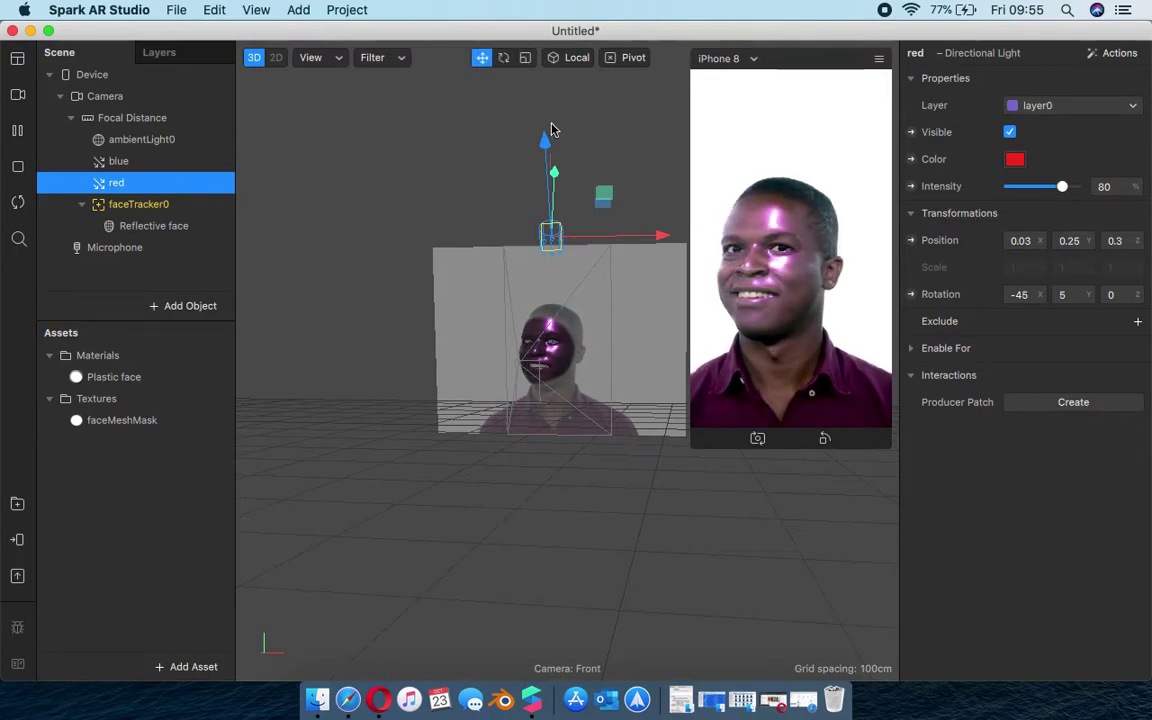
click(501, 60)
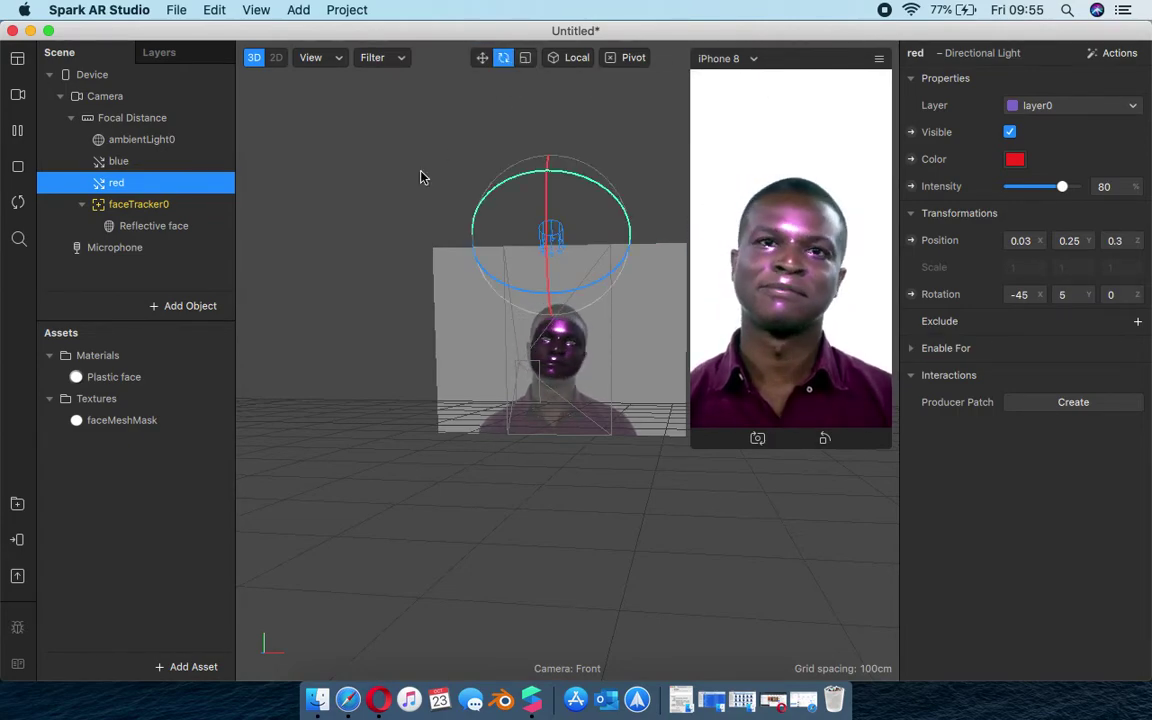
click(525, 59)
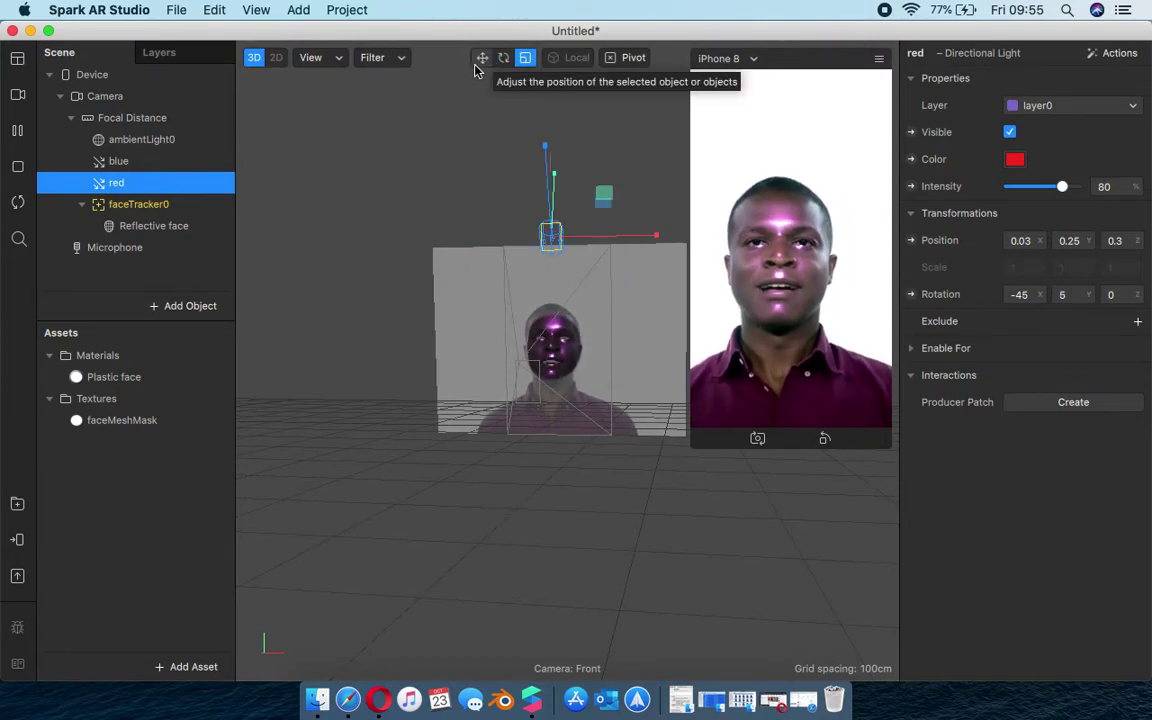
click(481, 60)
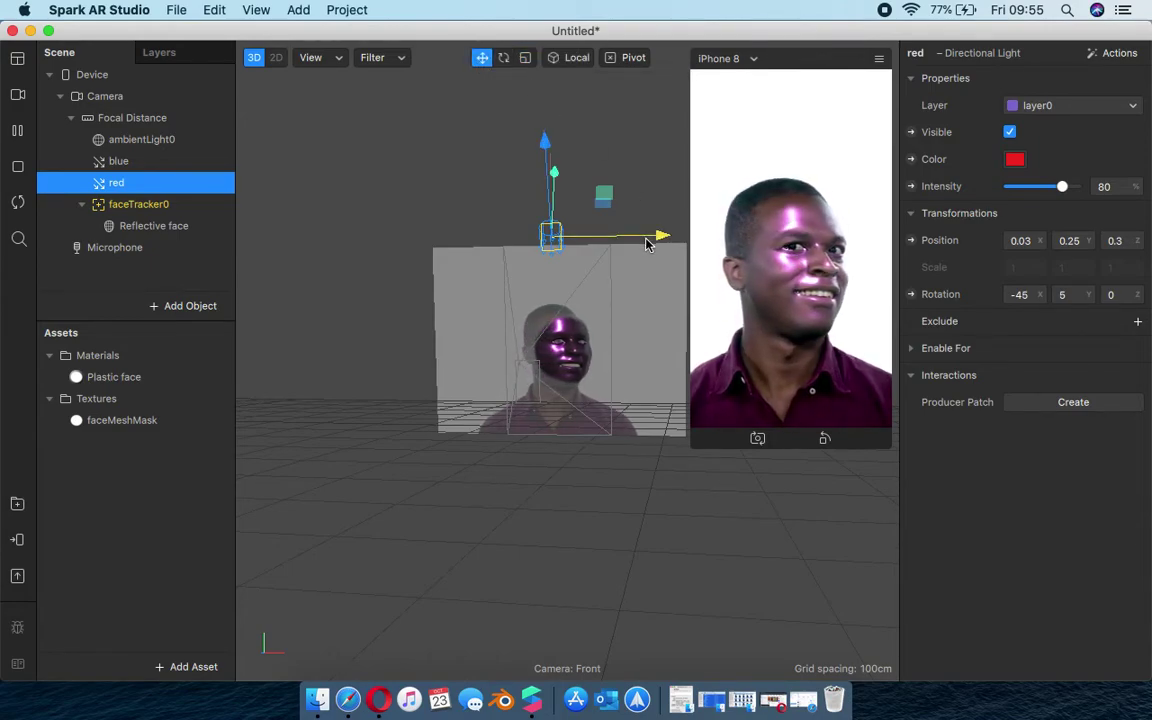
drag(646, 243, 605, 248)
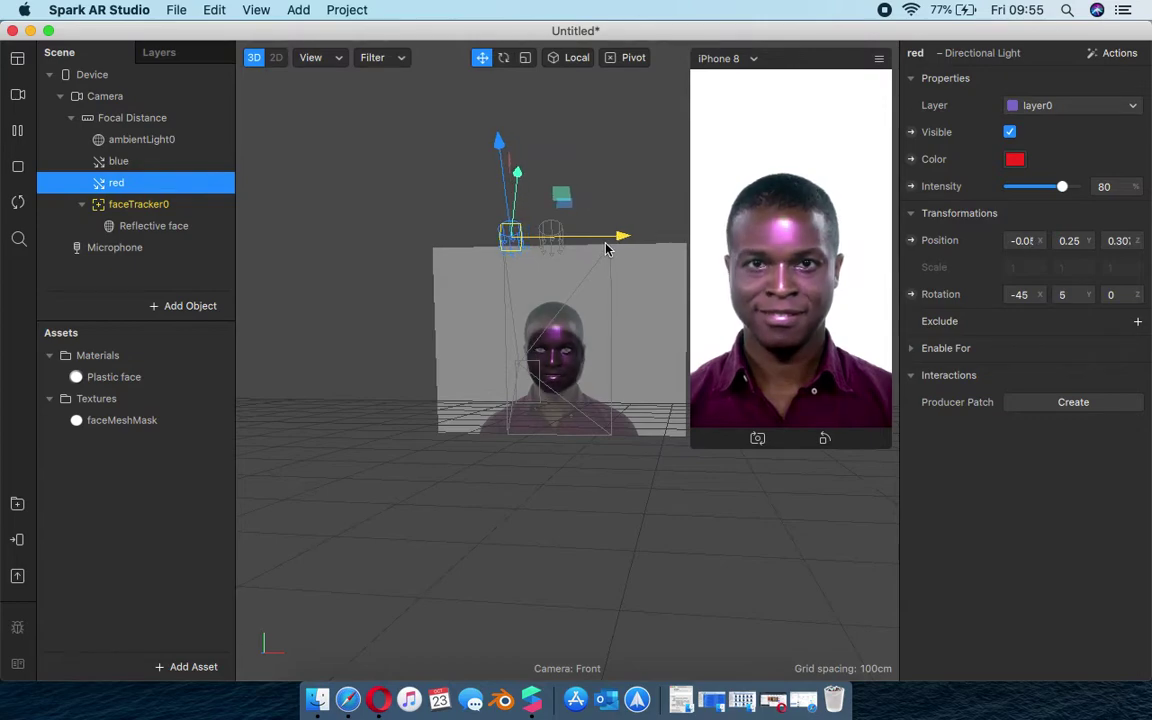
click(552, 233)
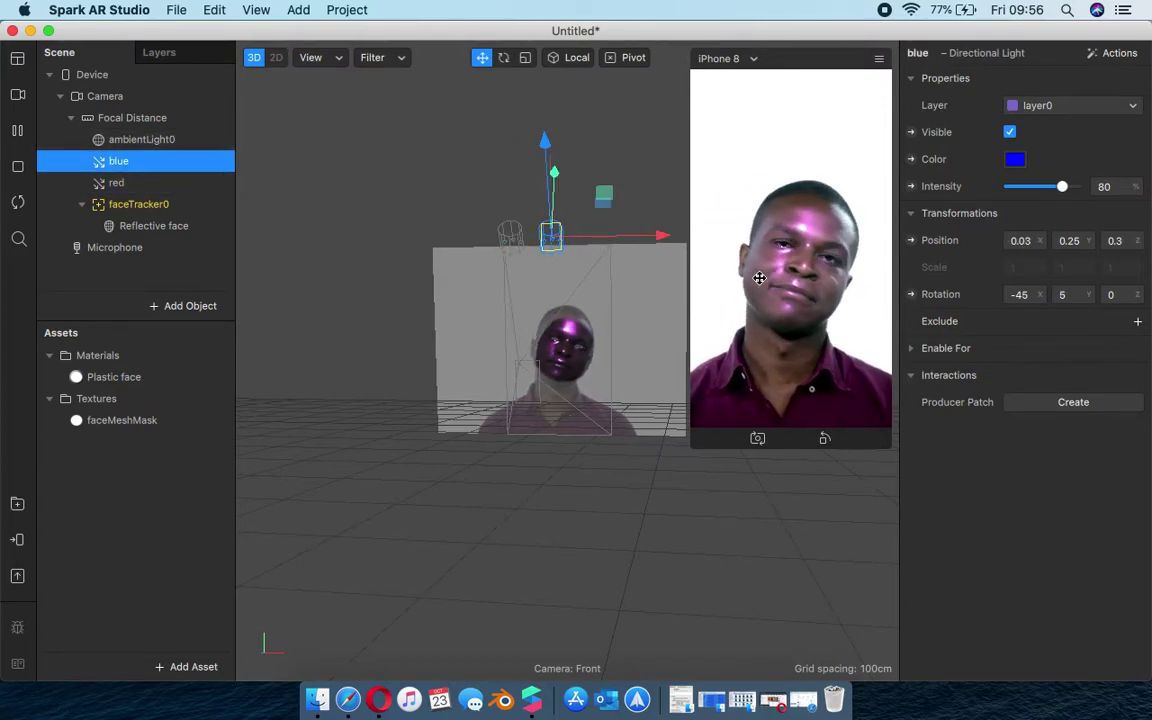
drag(608, 242, 654, 244)
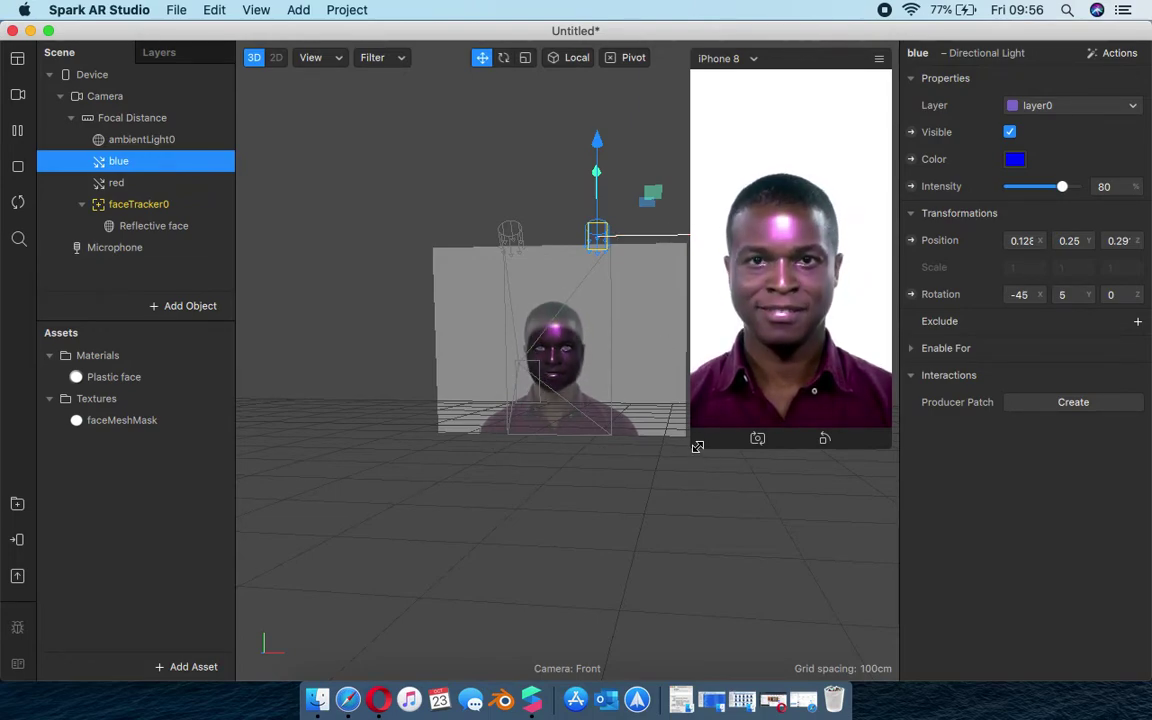
- Shrink the simulator preview further and open the Patch Editor below the viewport
drag(694, 447, 789, 283)
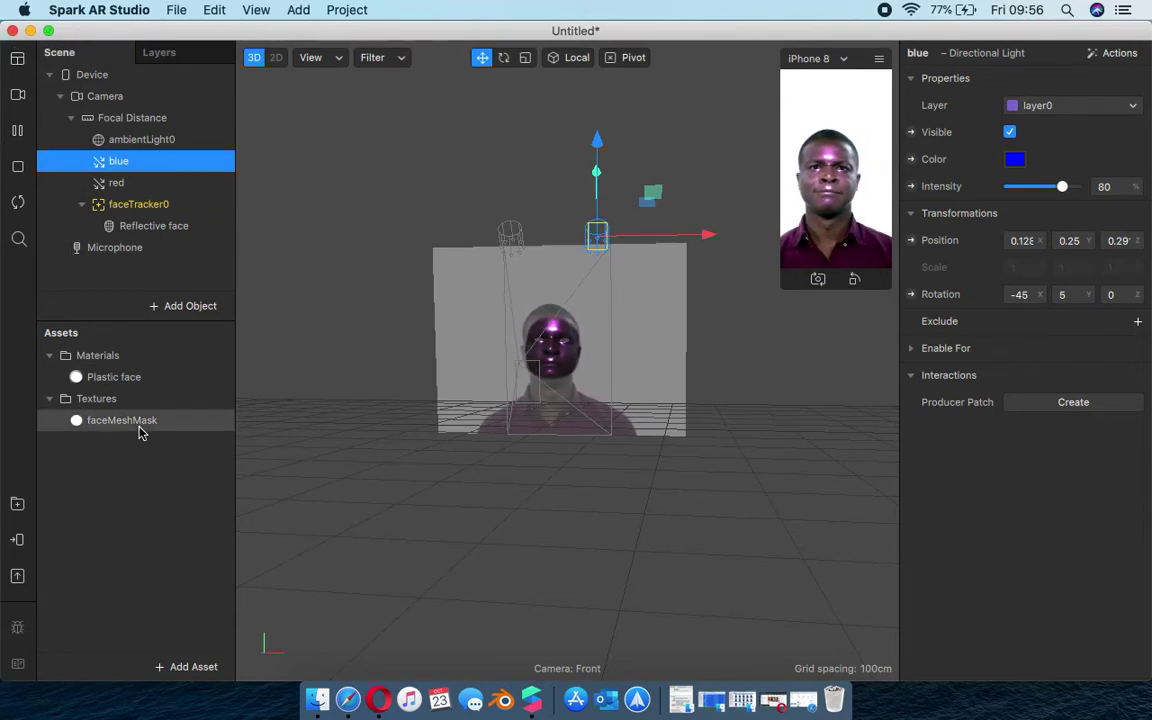
click(17, 58)
click(120, 88)
drag(589, 378, 673, 172)
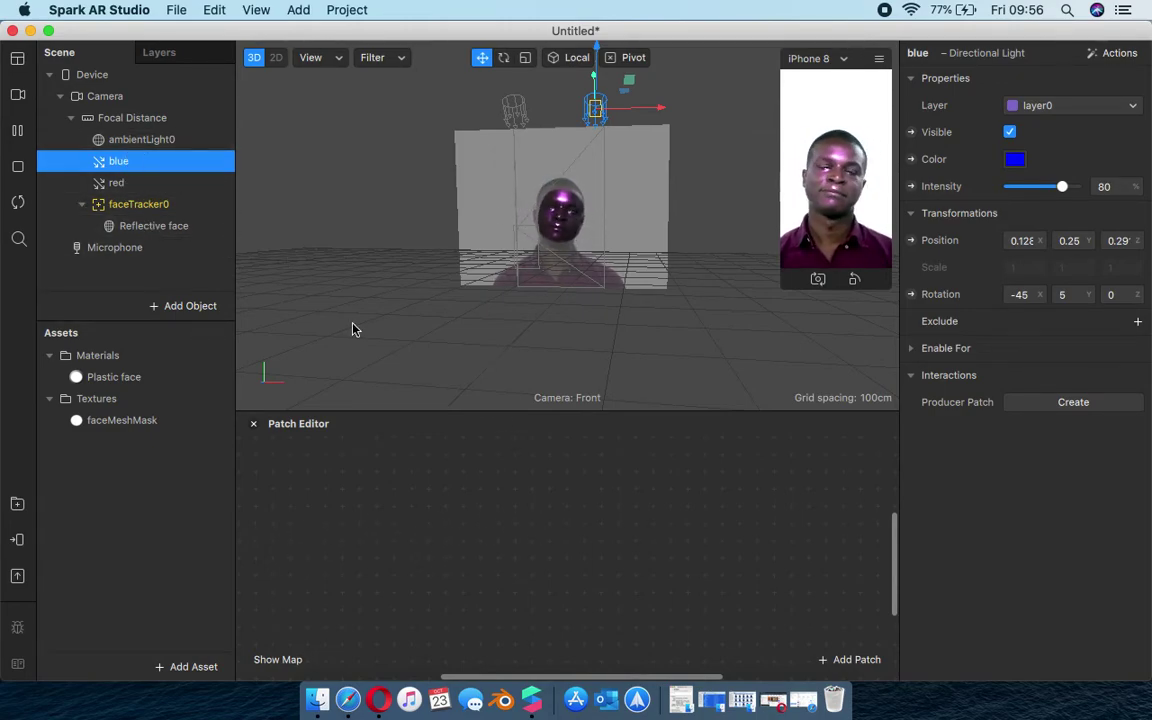
- Show the Patch Editor's overview map, navigate the empty patch area with it, and hide the map again
click(272, 661)
mouse_move(310, 615)
mouse_down()
mouse_move(280, 614)
mouse_move(285, 586)
mouse_move(365, 645)
mouse_move(253, 625)
mouse_move(288, 613)
mouse_up()
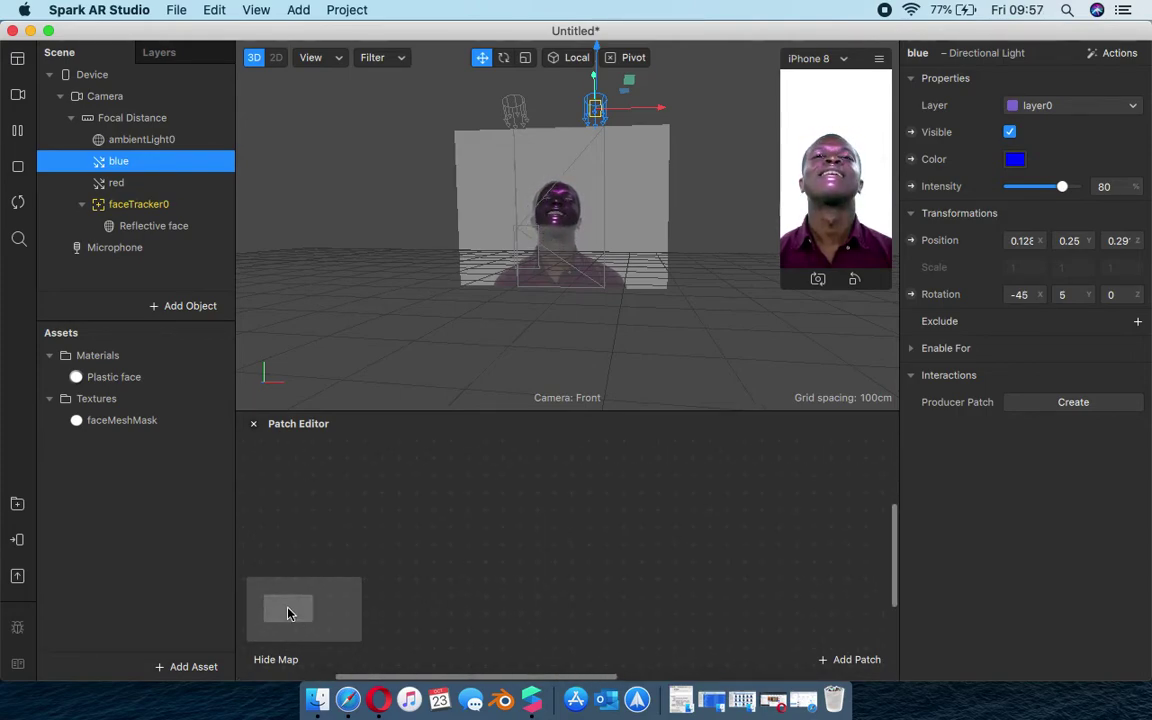
click(275, 660)
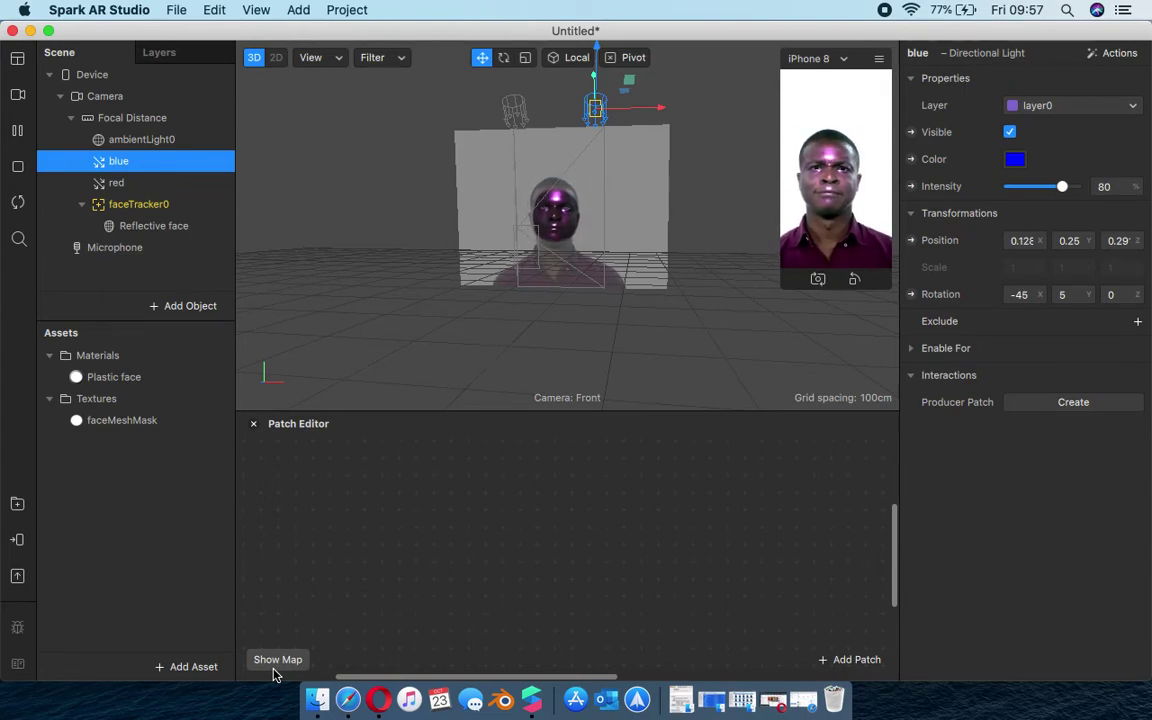
click(273, 662)
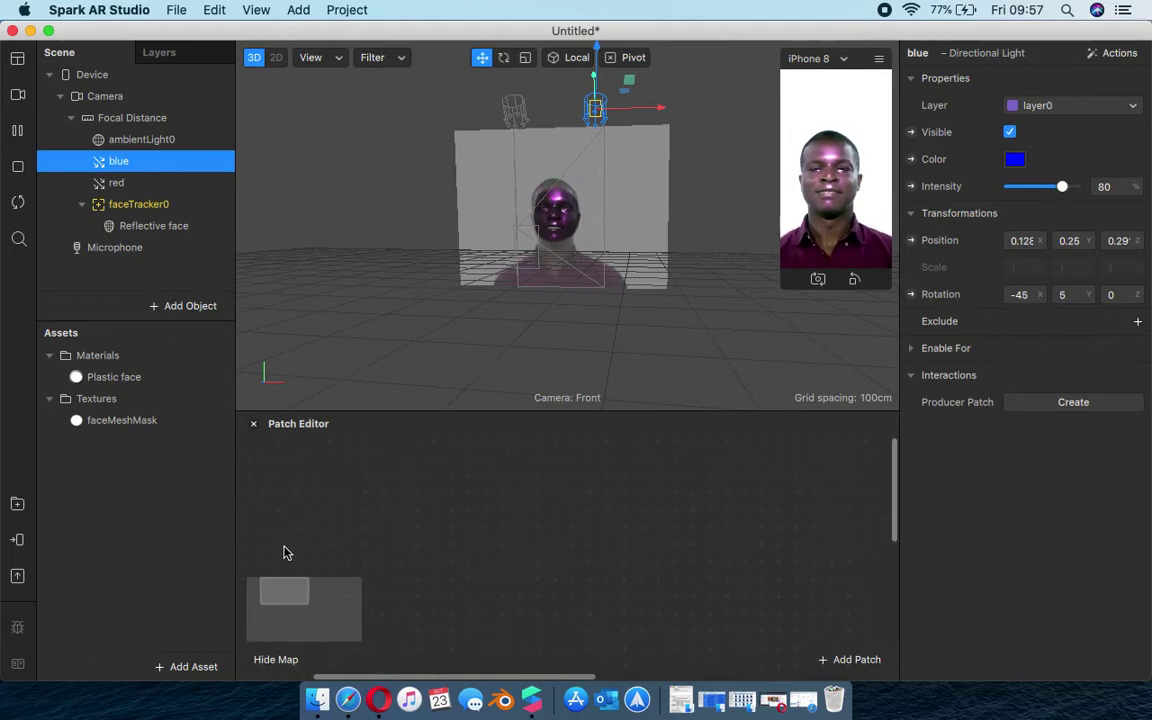
click(256, 661)
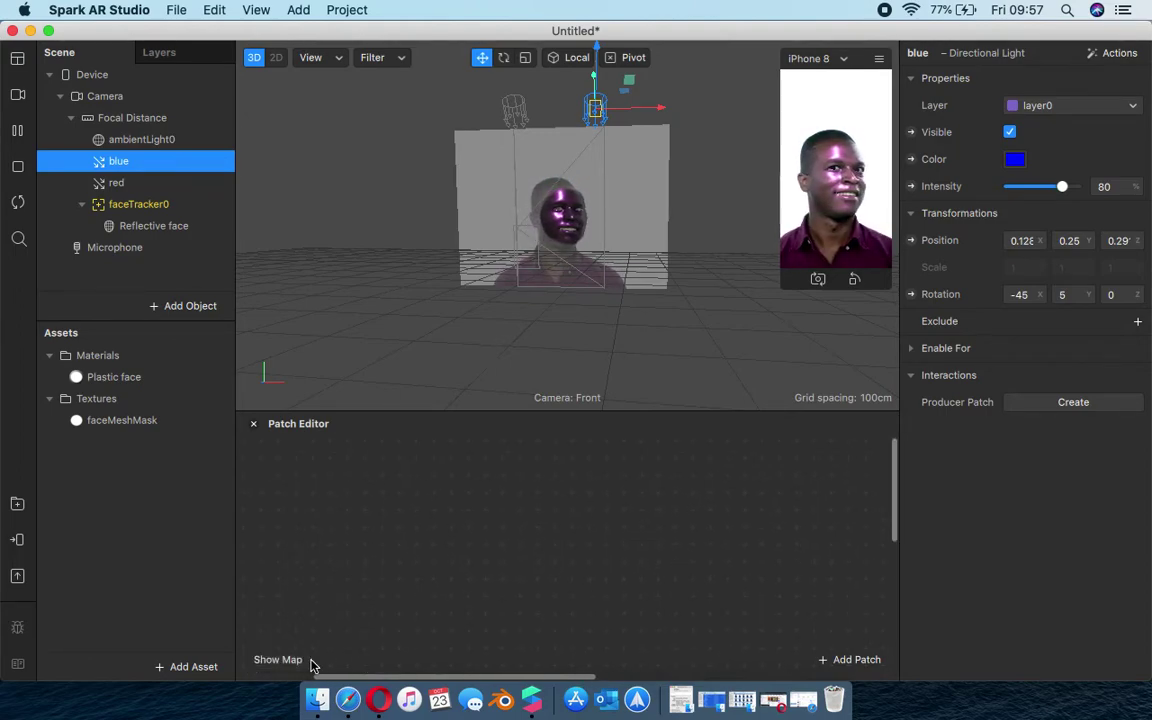
- Add a Loop Animation patch to the Patch Editor and place it with free space after its outputs
click(855, 660)
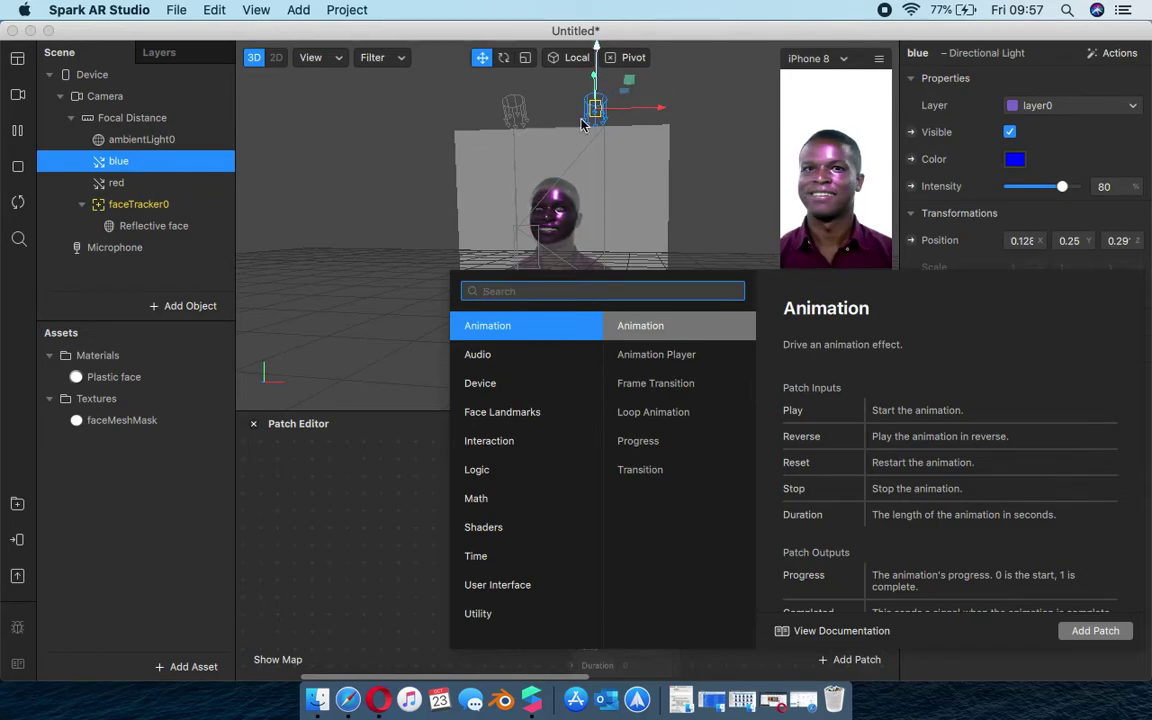
click(660, 419)
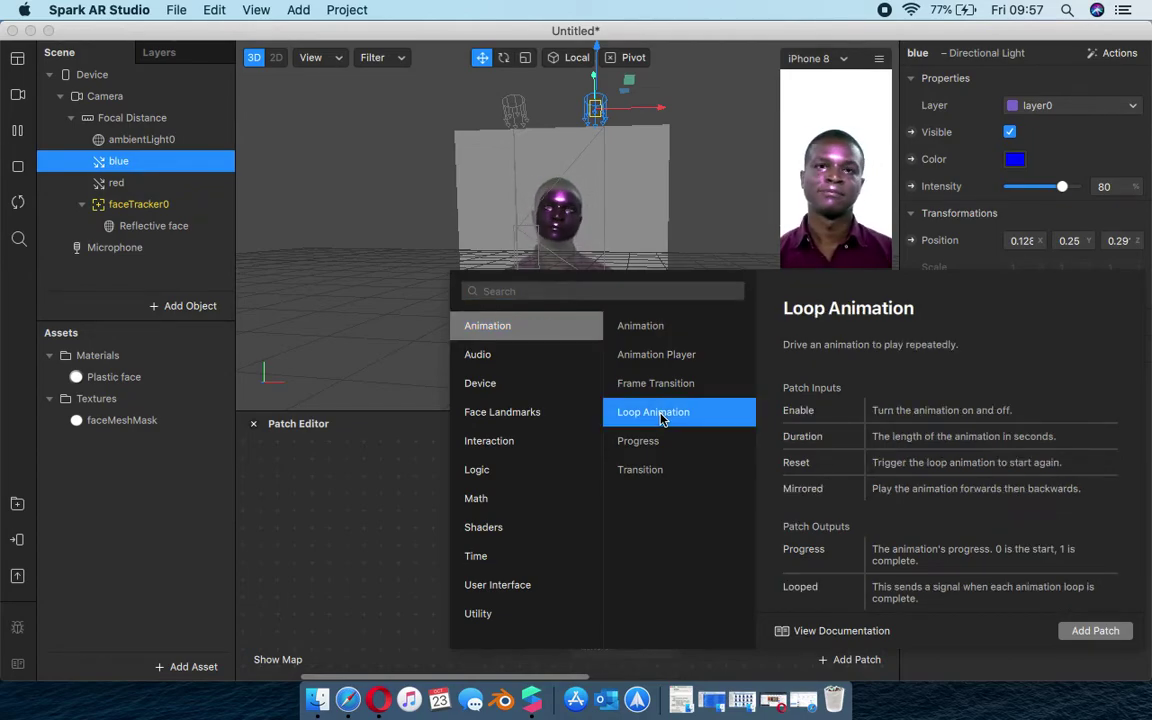
click(1094, 631)
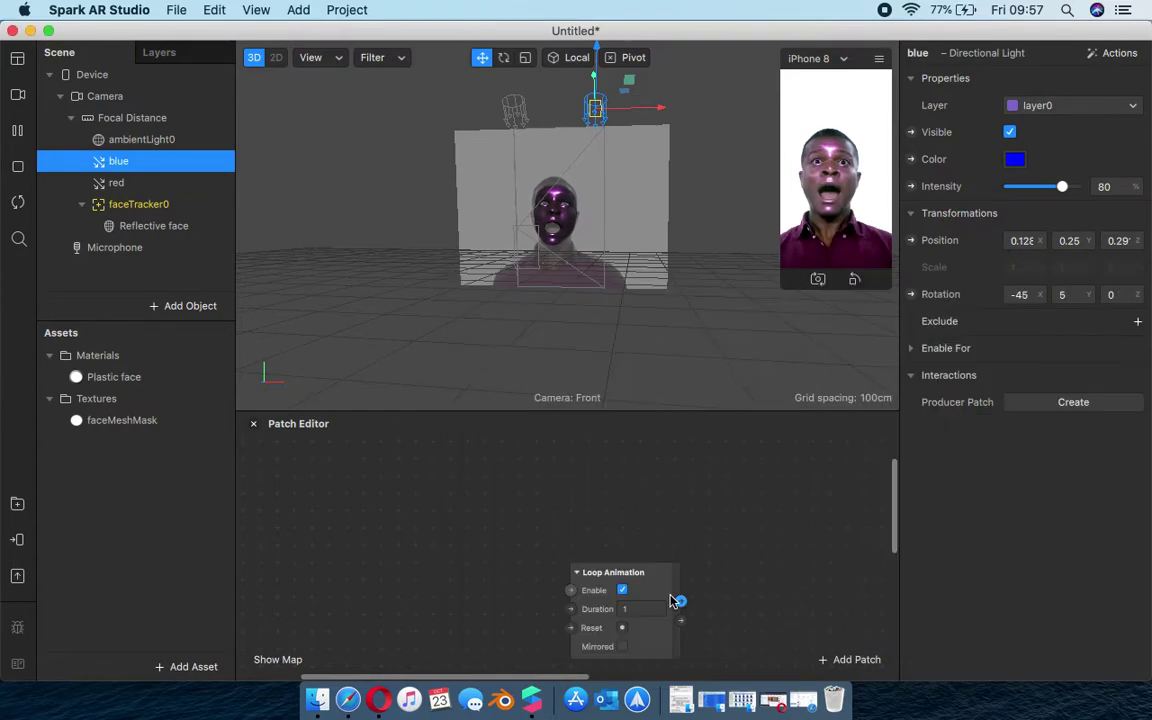
drag(660, 593, 398, 498)
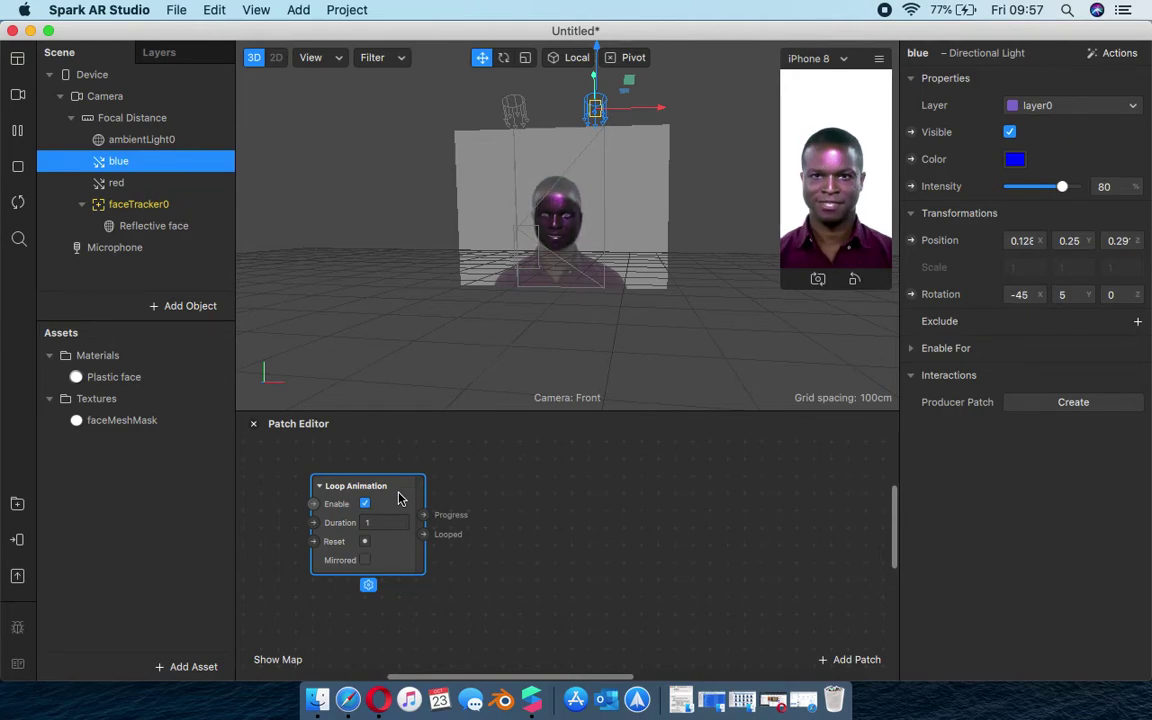
click(380, 523)
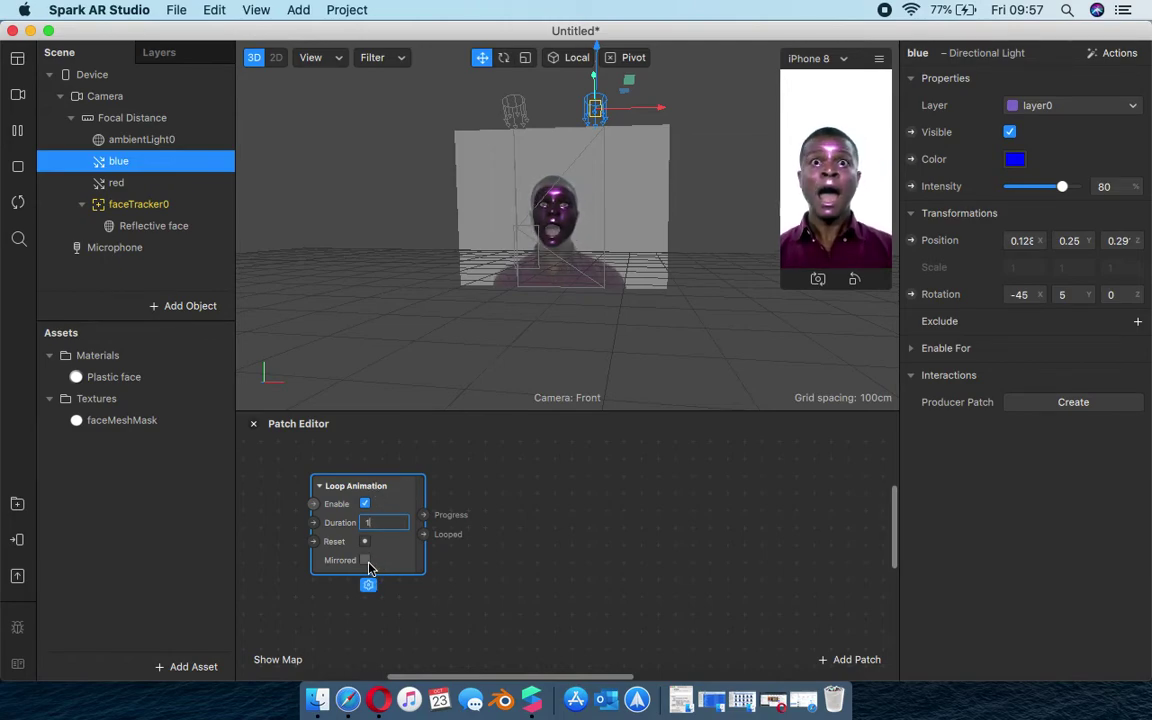
click(502, 501)
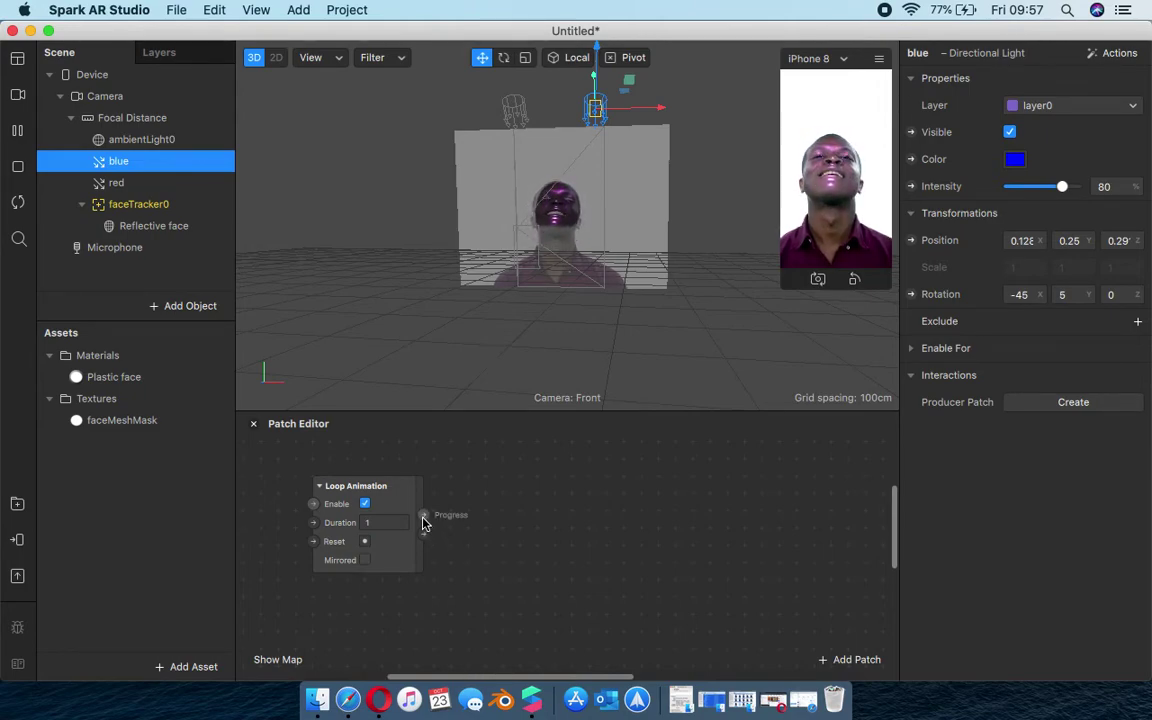
- Add a Transition patch fed by the Loop Animation's Progress output and place it beside the Loop Animation patch
drag(423, 517, 503, 502)
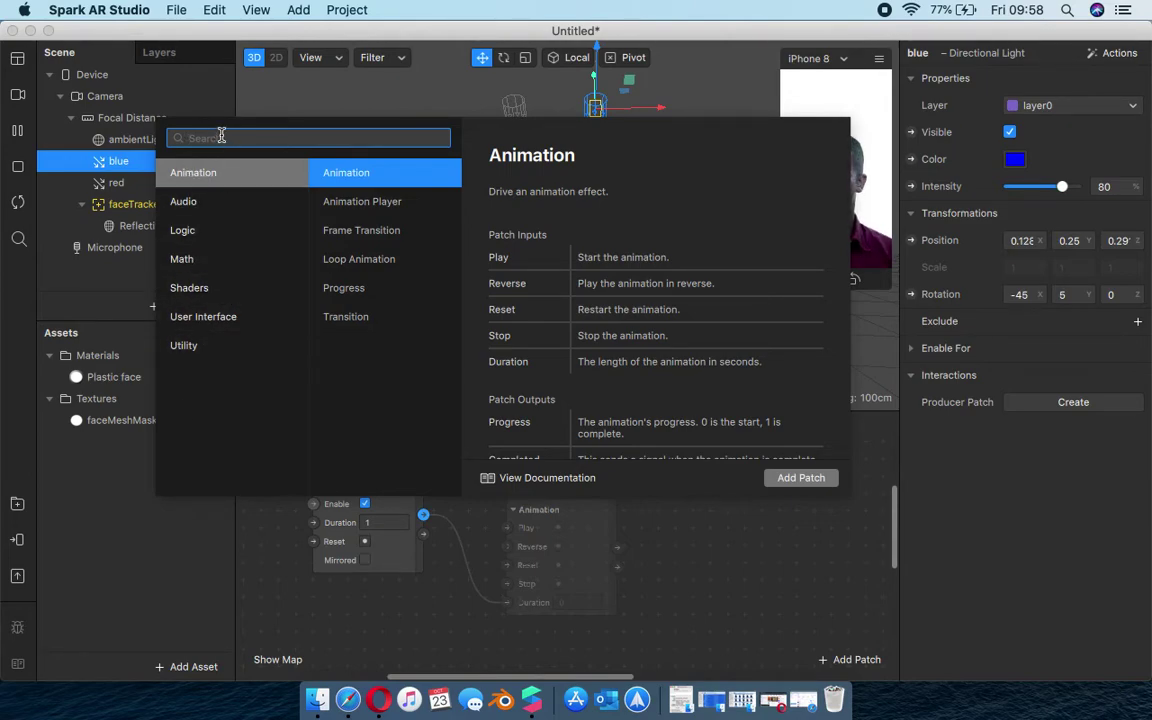
click(347, 318)
click(805, 480)
drag(625, 505, 585, 481)
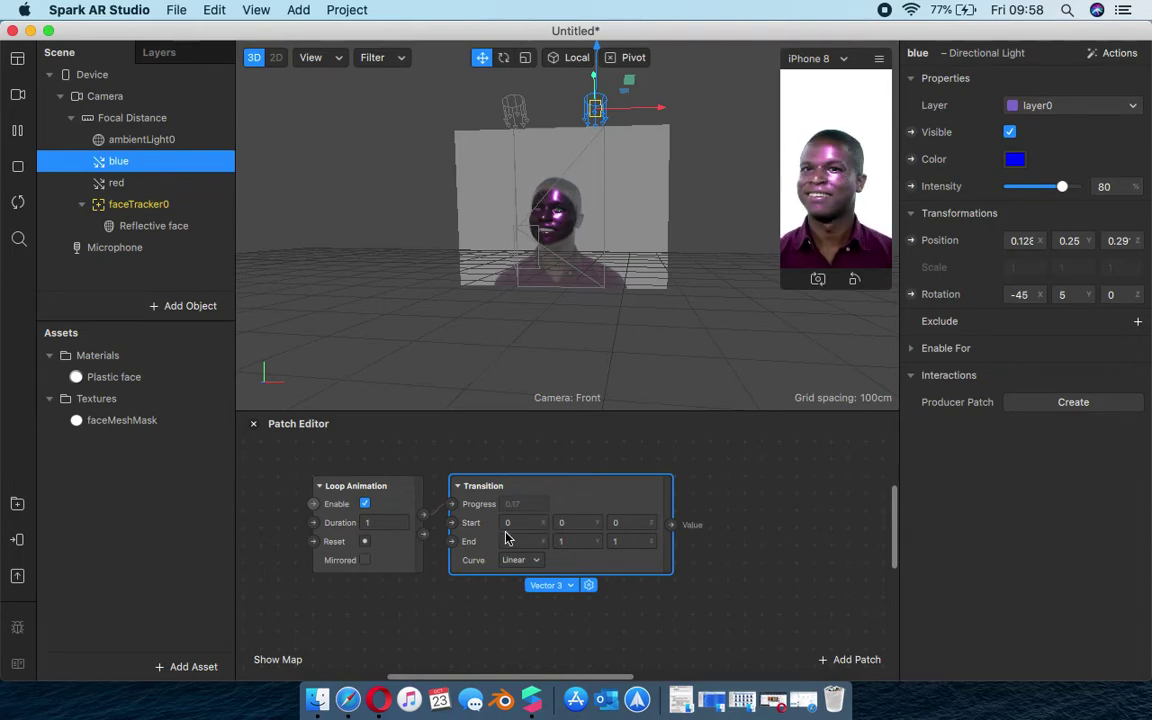
- Try the Color value type on the Transition patch
click(567, 597)
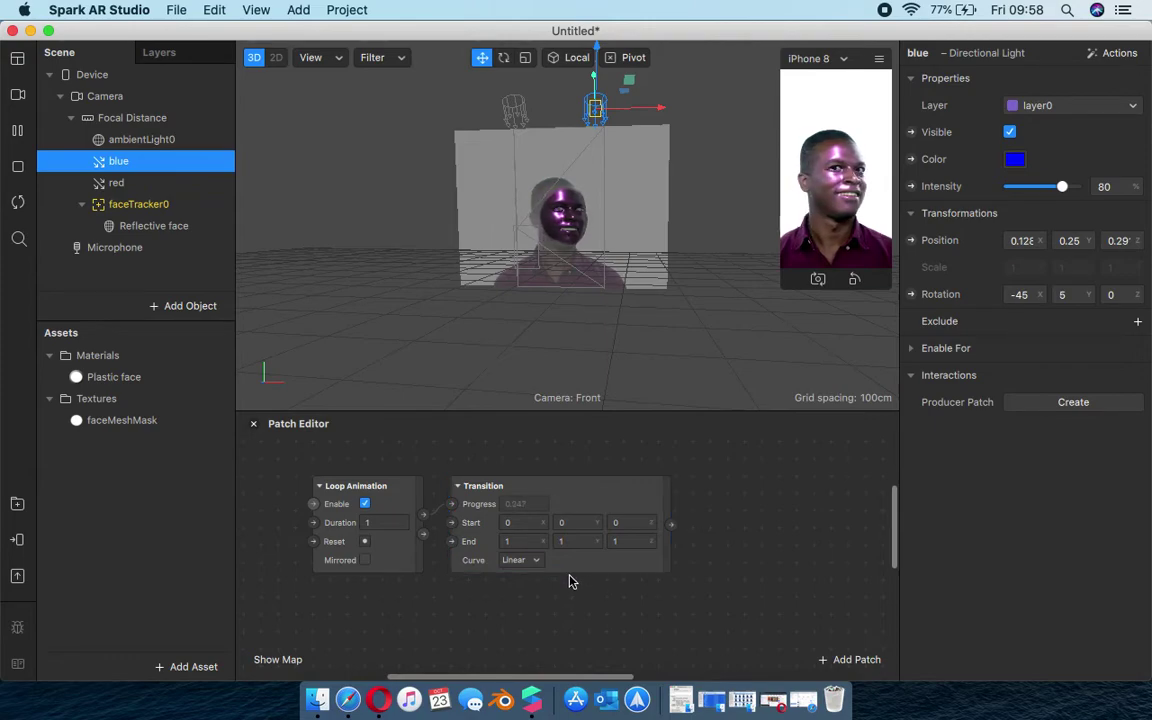
click(571, 572)
click(570, 588)
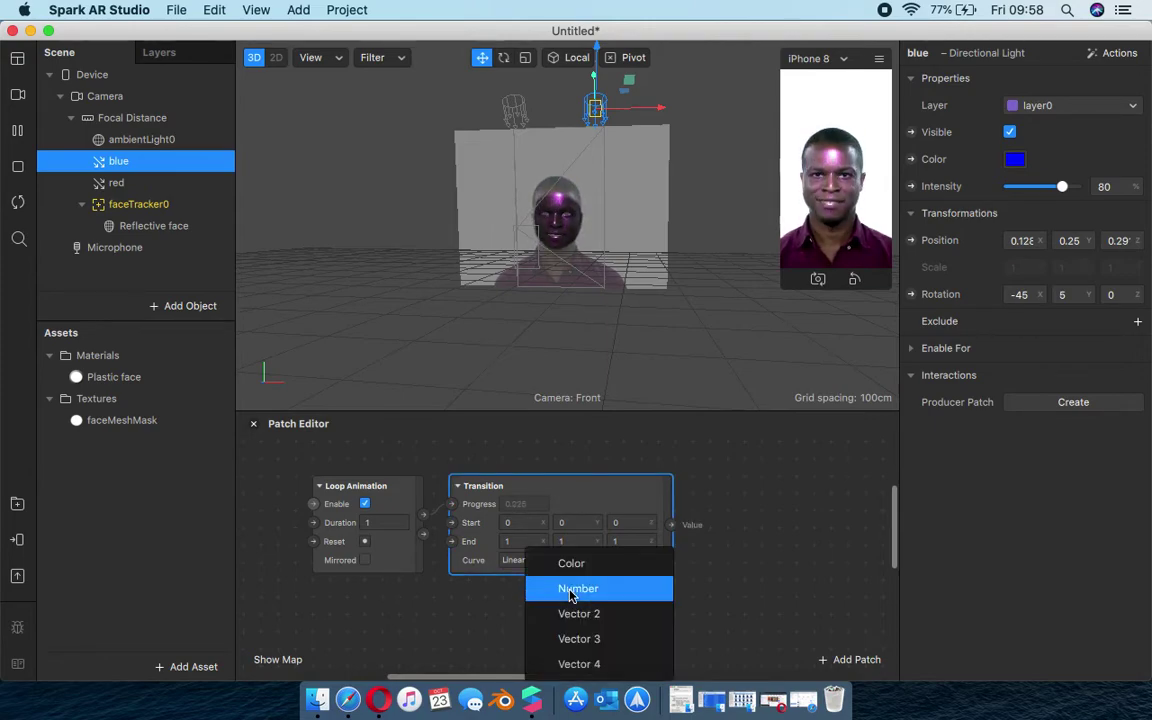
click(571, 565)
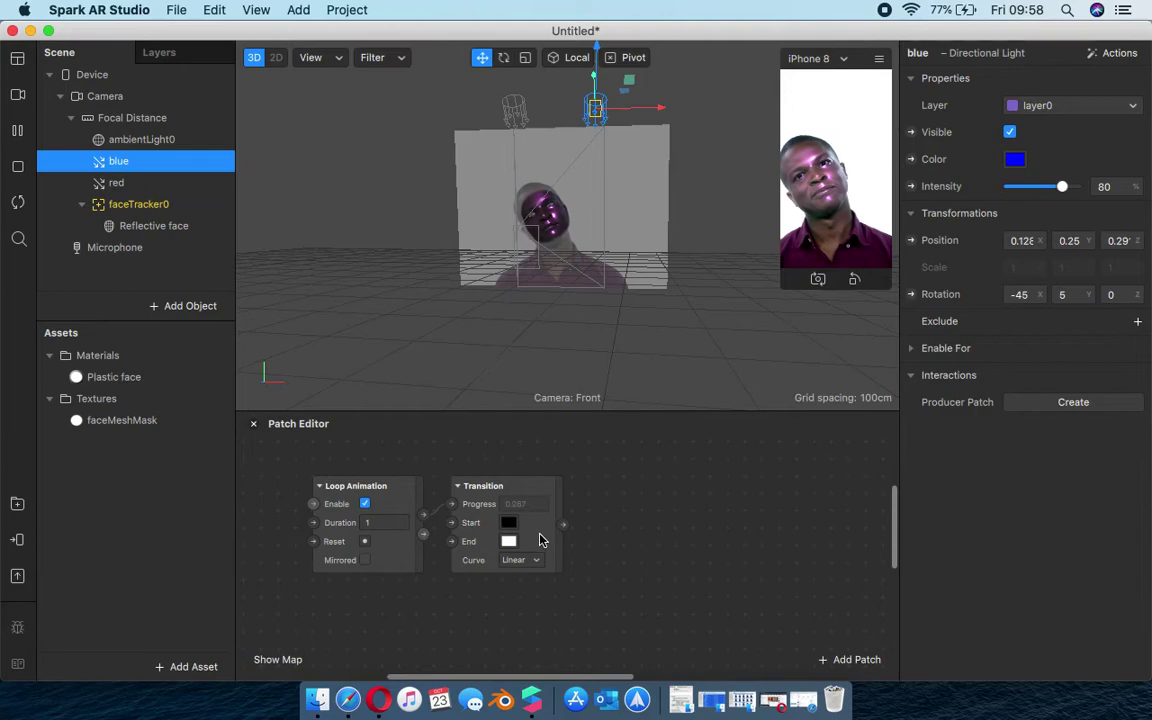
- Set the Transition patch's value type to Number
click(540, 540)
click(514, 586)
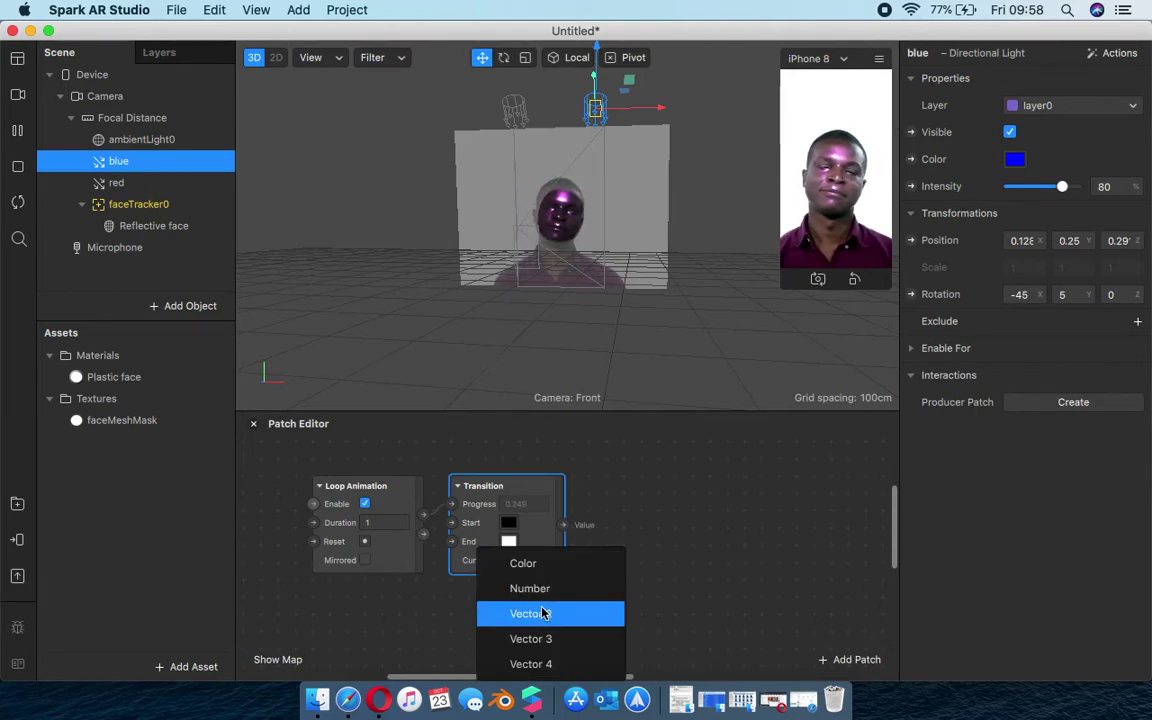
click(529, 589)
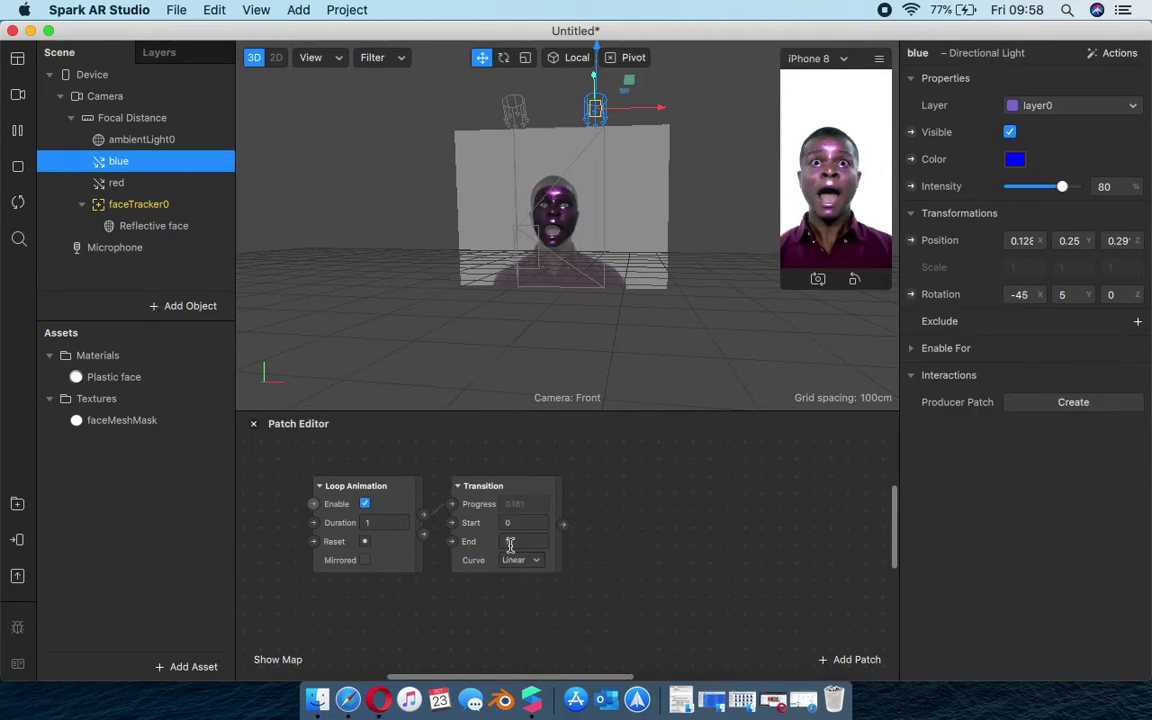
- Try the Vector 2 value type on the Transition patch
click(518, 485)
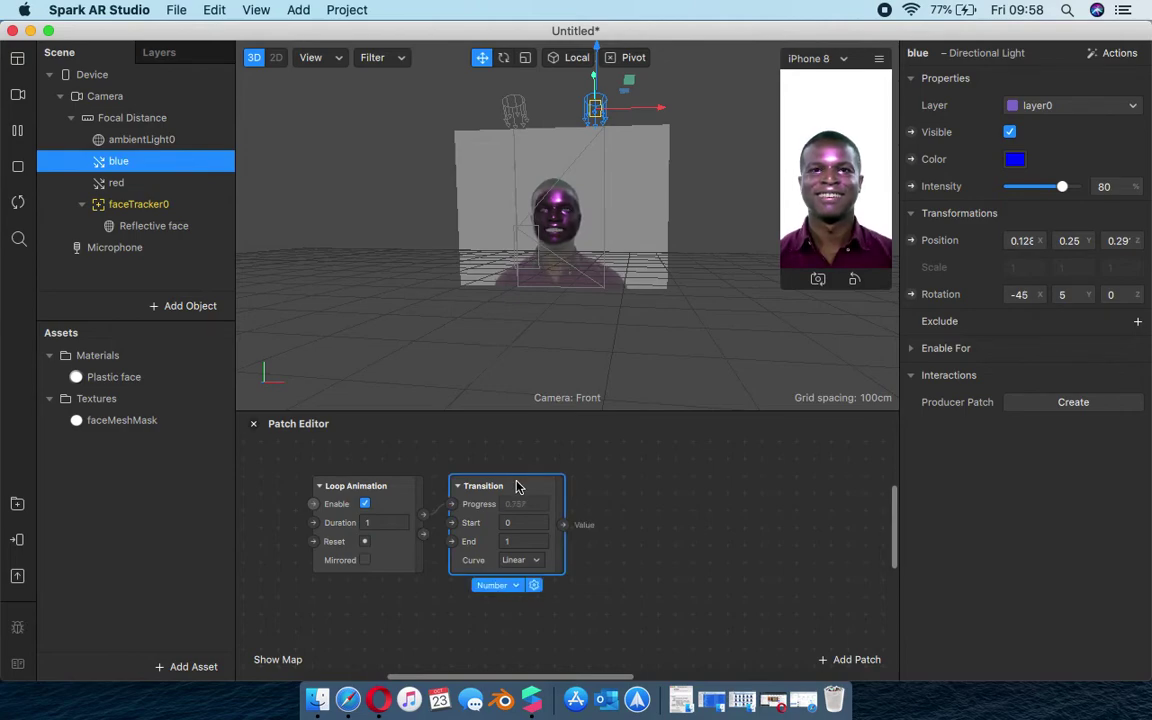
click(512, 586)
click(525, 615)
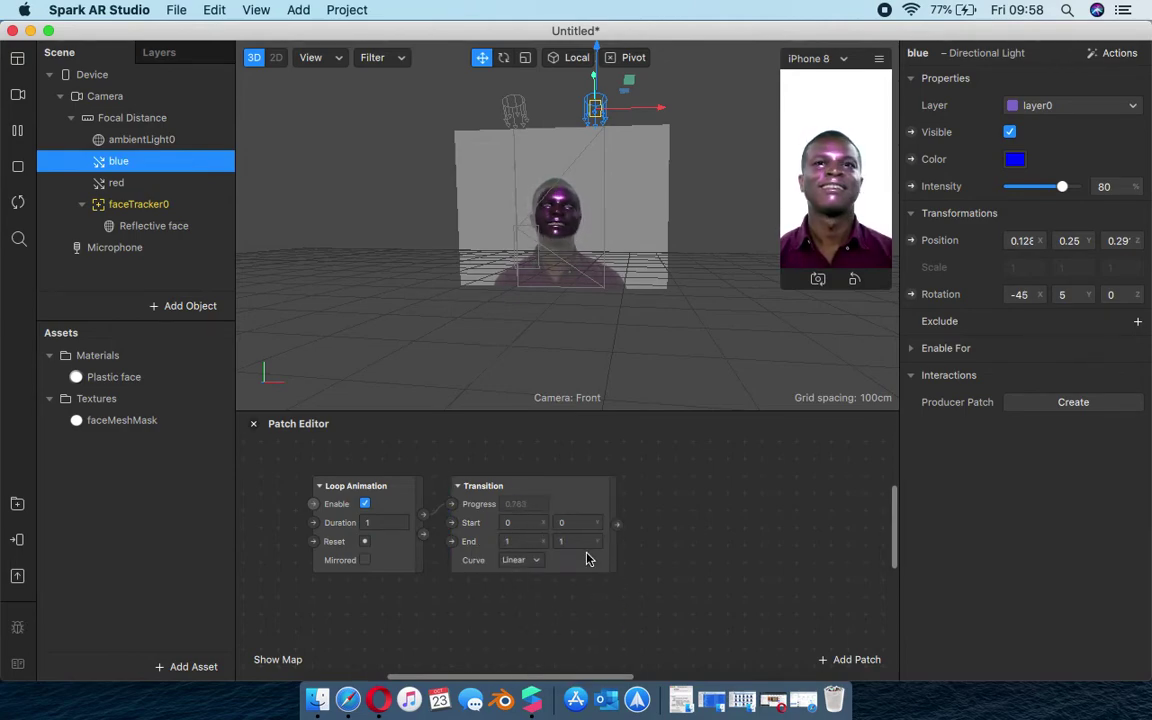
- Set the Transition patch's value type to Vector 3
click(522, 560)
click(490, 518)
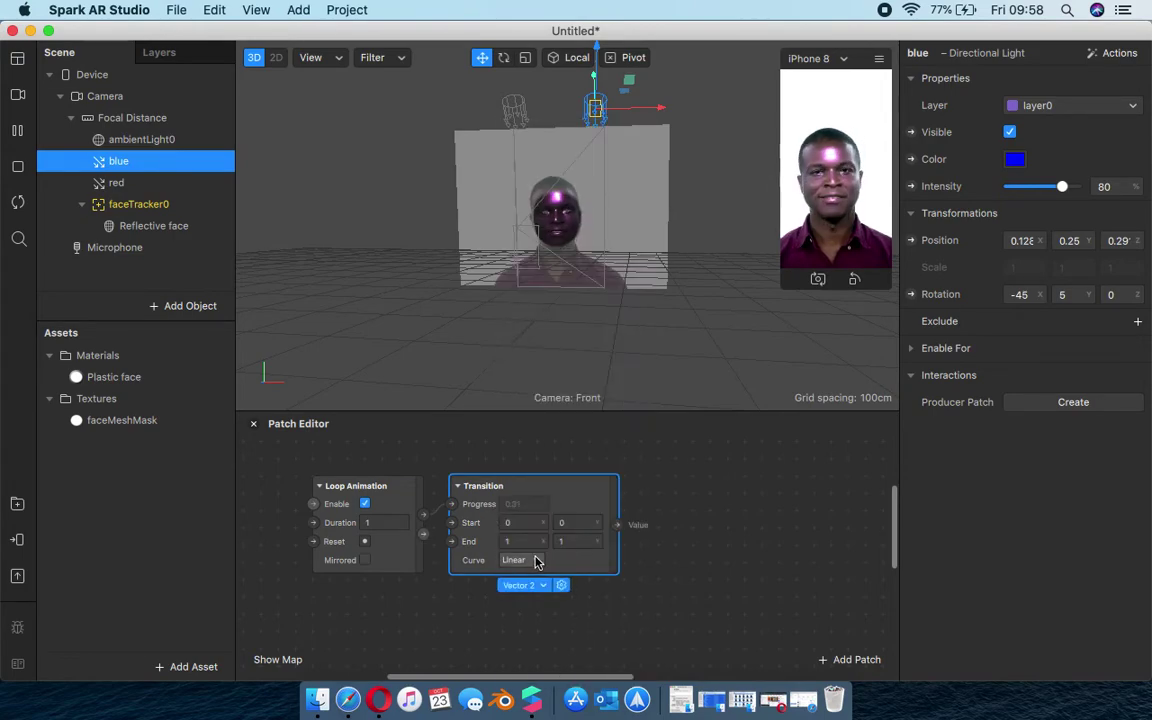
click(538, 587)
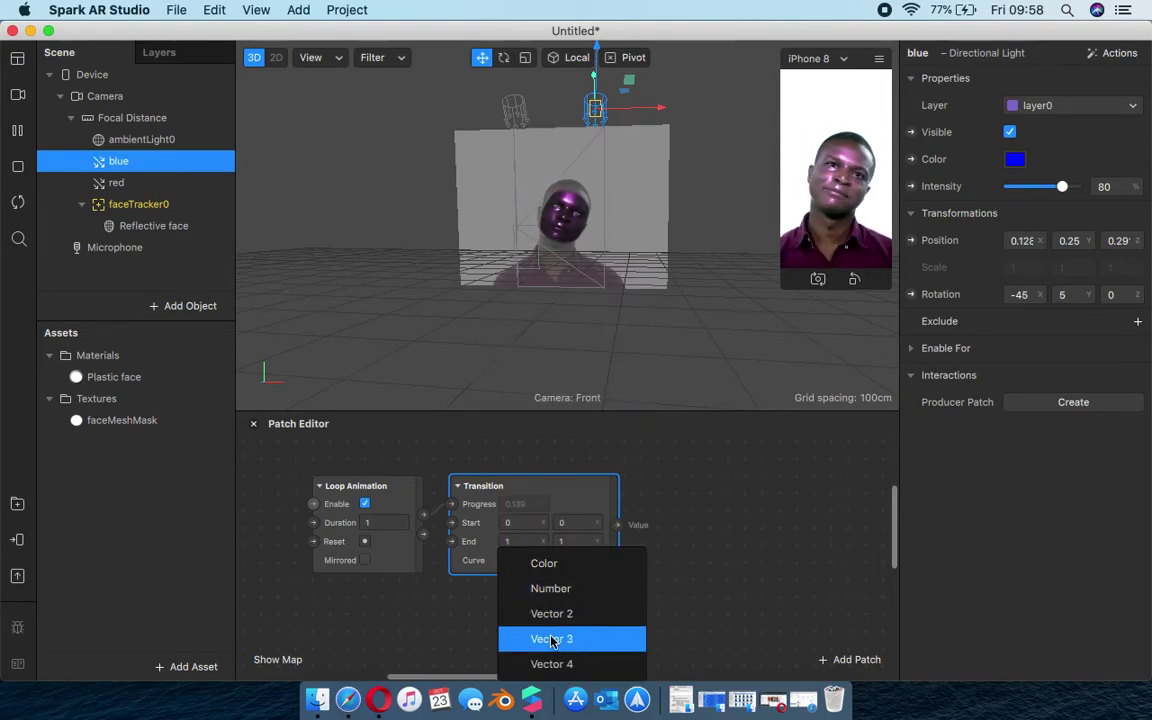
click(551, 639)
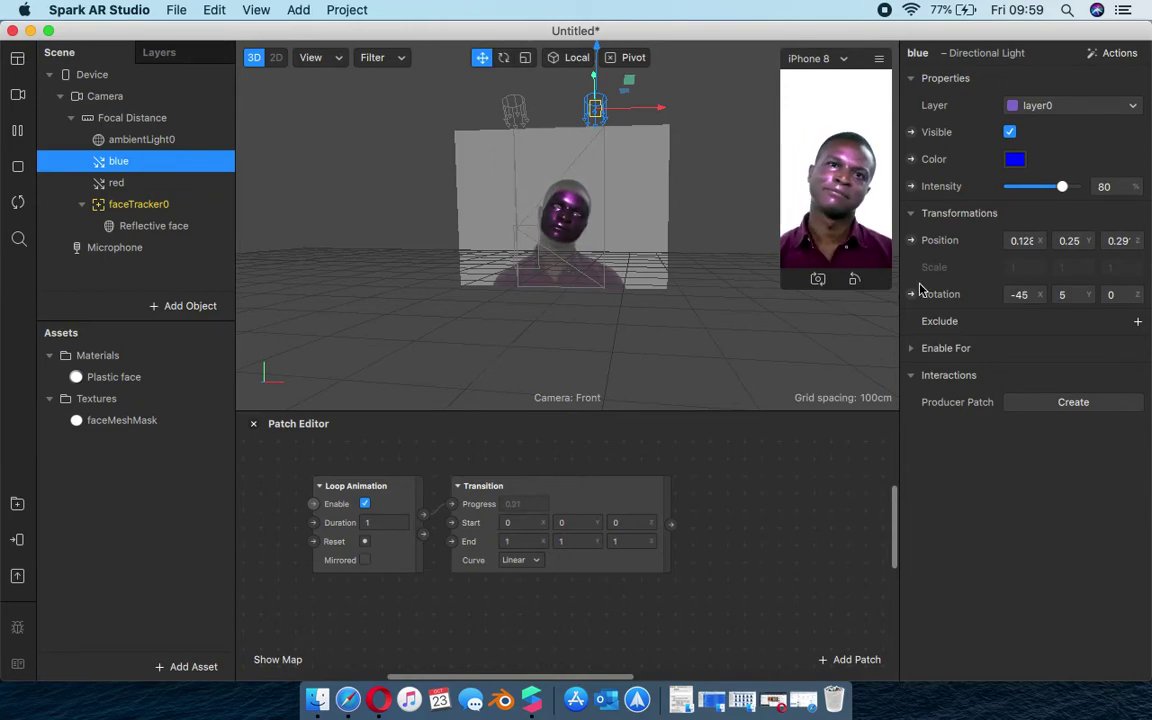
- Set the Transition patch's End values to 0 for X, Y and Z
click(513, 542)
text(0)
key(Tab)
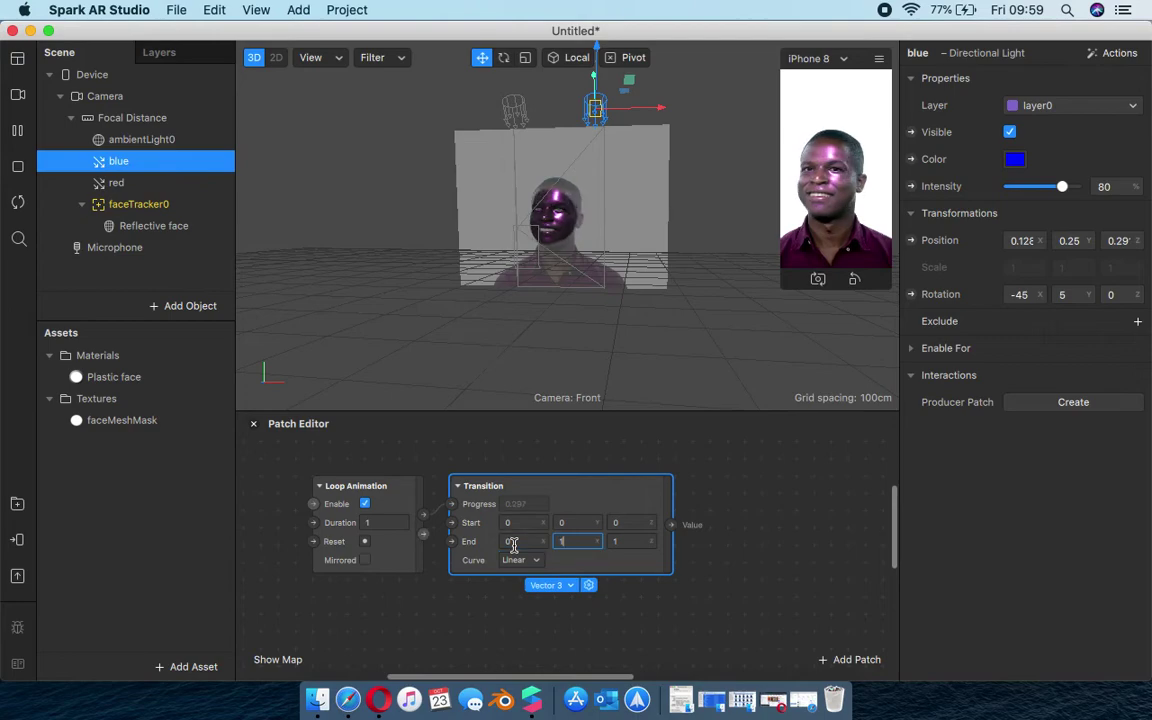
text(0)
key(Tab)
text(0)
key(Tab)
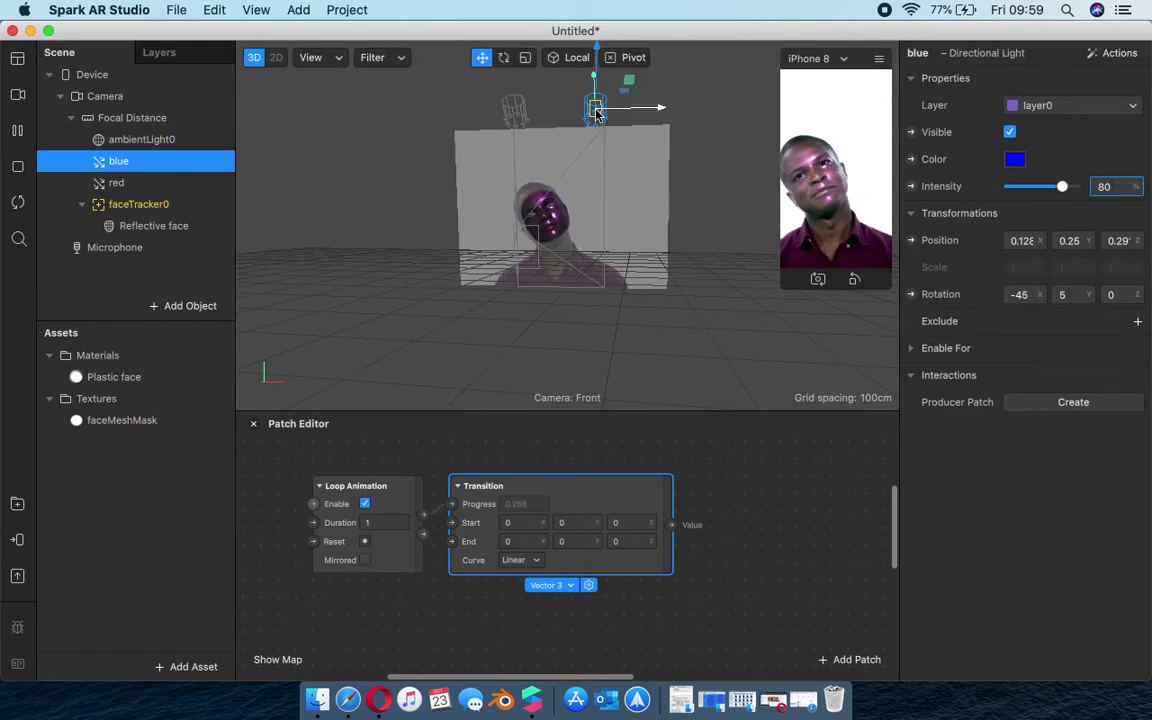
- Create a 3D Rotation patch for the blue directional light and place it just after the Transition patch's output
click(922, 308)
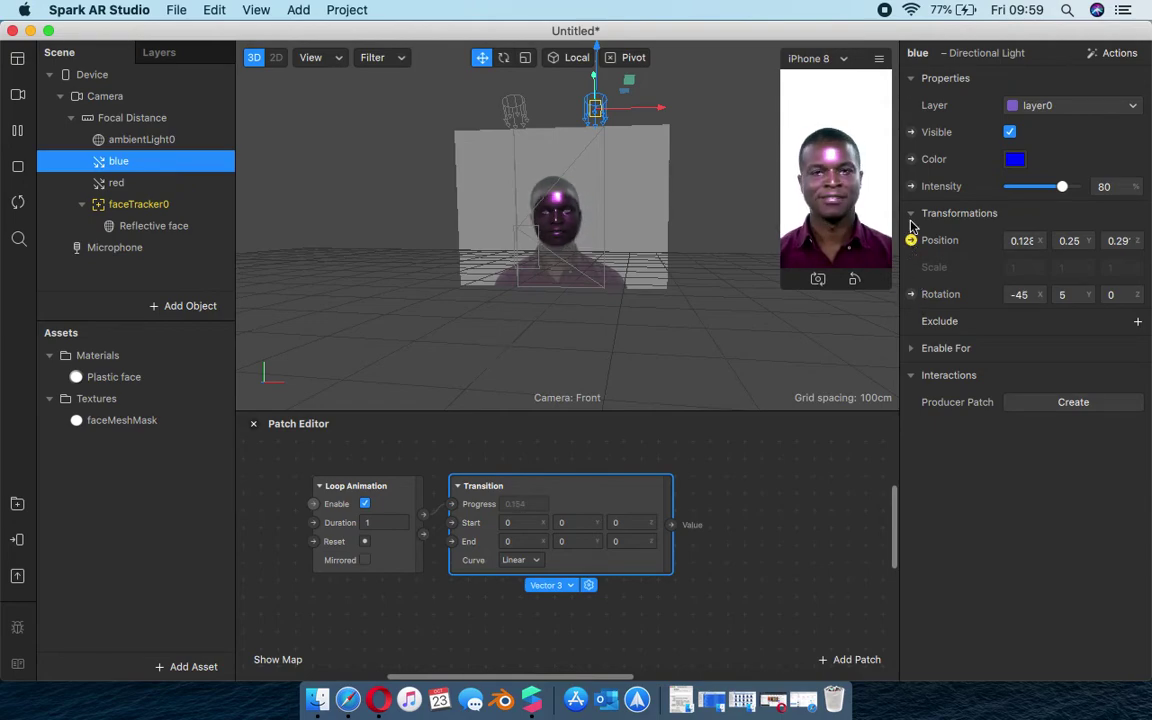
click(911, 296)
drag(617, 579, 756, 511)
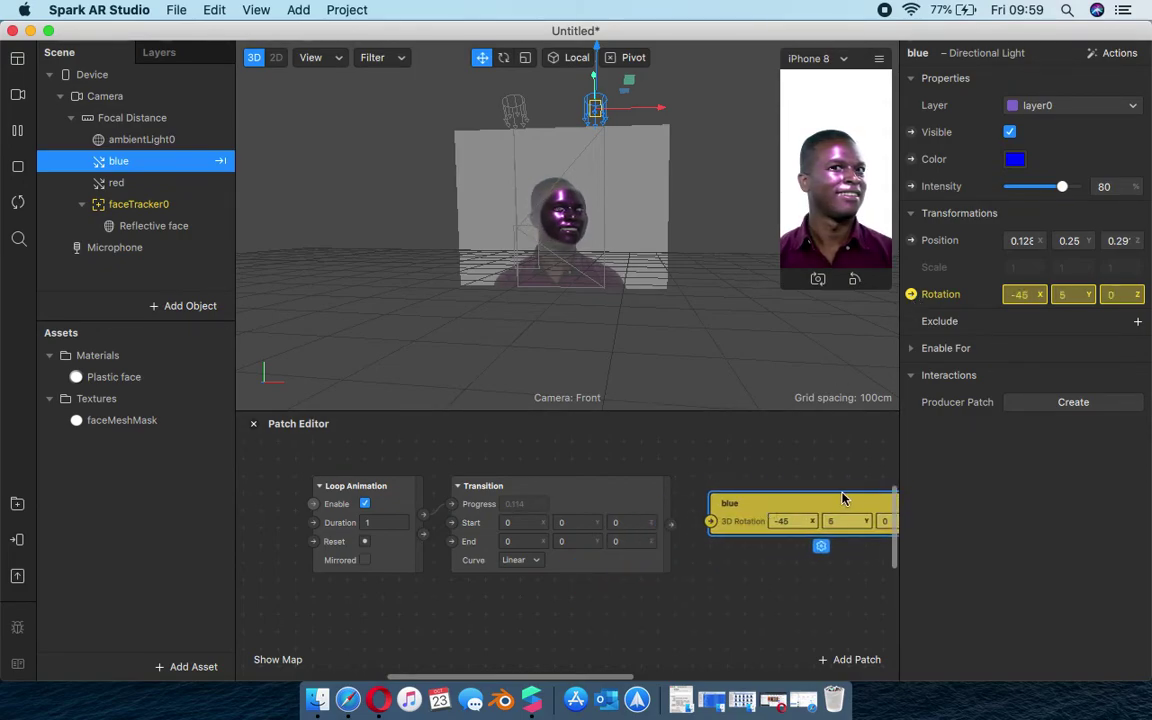
drag(810, 506, 724, 489)
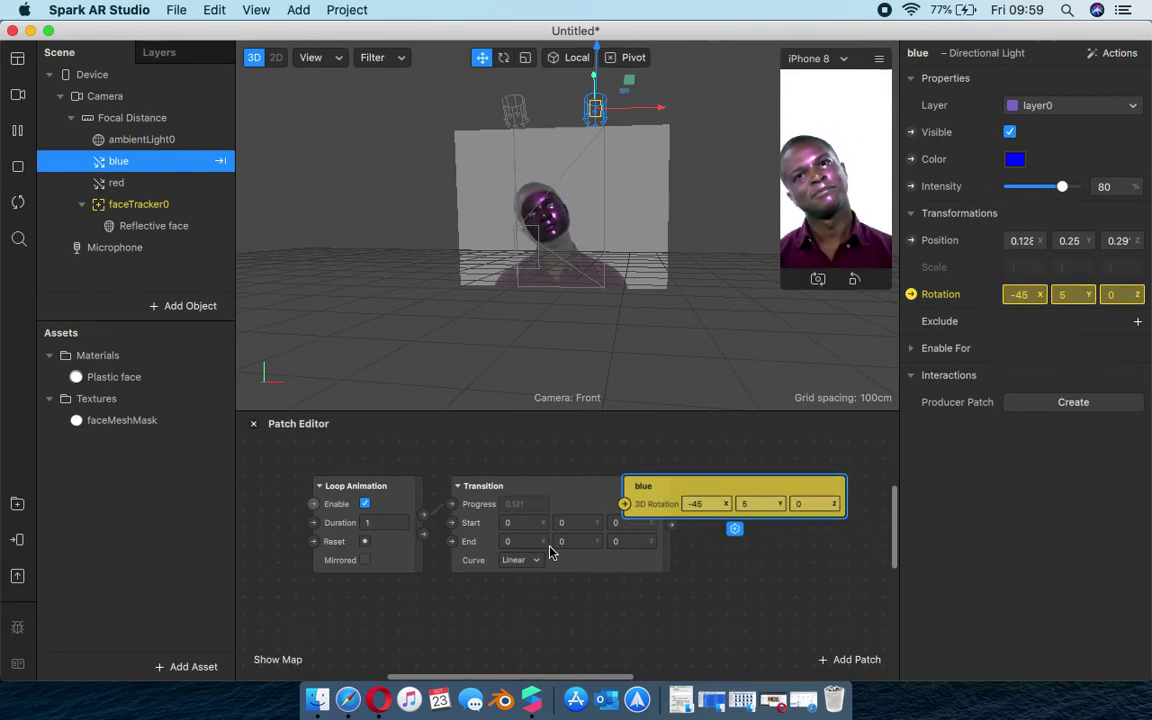
drag(723, 487, 818, 499)
- Try connecting the Transition patch's Value output to the blue light's 3D Rotation input, and undo the connection
drag(672, 525, 712, 524)
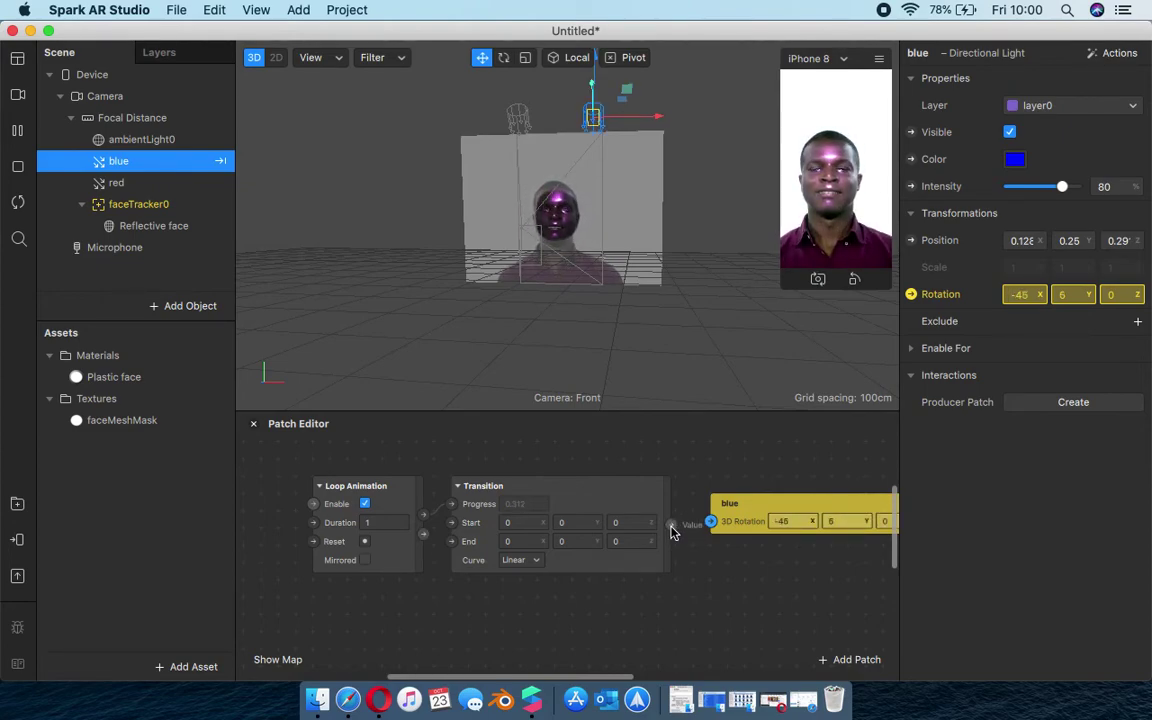
mouse_move(672, 527)
mouse_down()
mouse_move(716, 530)
mouse_move(694, 528)
mouse_up()
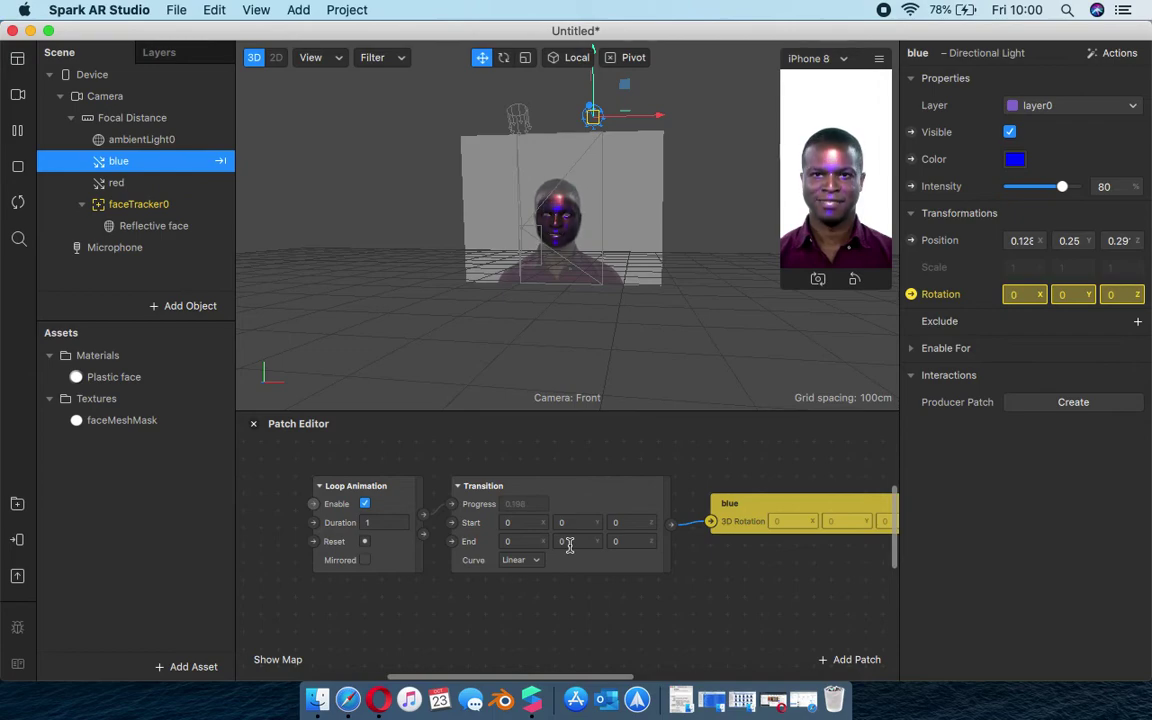
key(super+z)
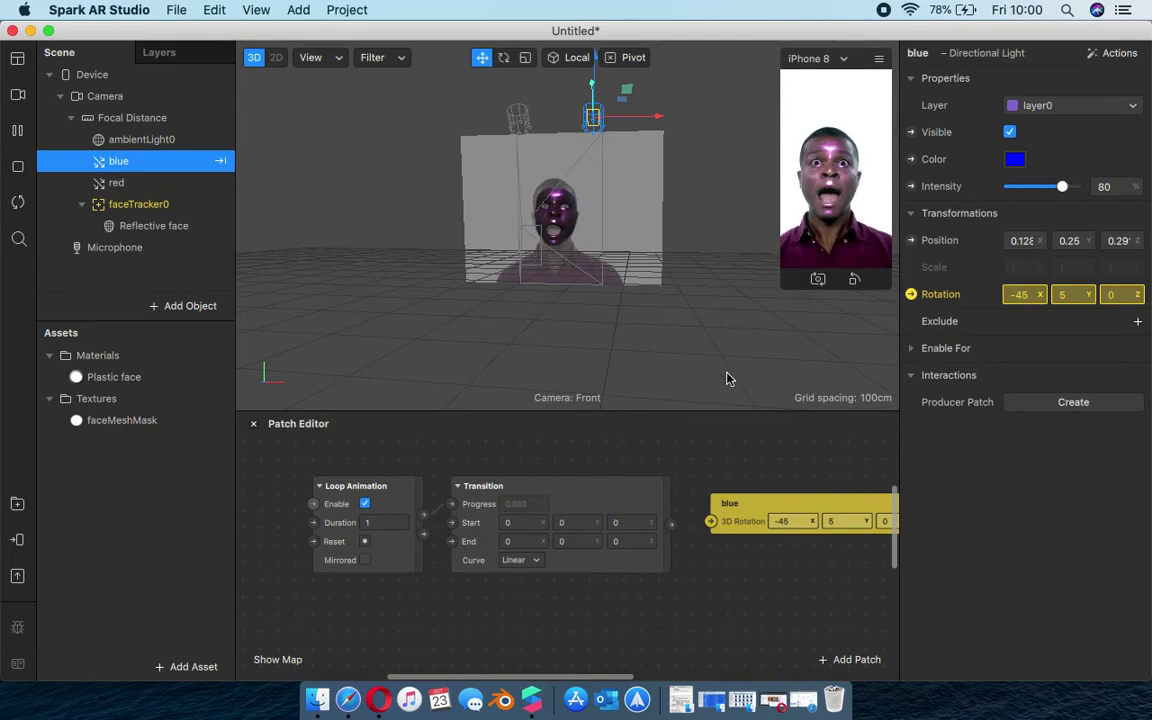
- Enlarge the iPhone 8 preview and connect the Transition patch's Value output to the blue light's 3D Rotation input
click(653, 334)
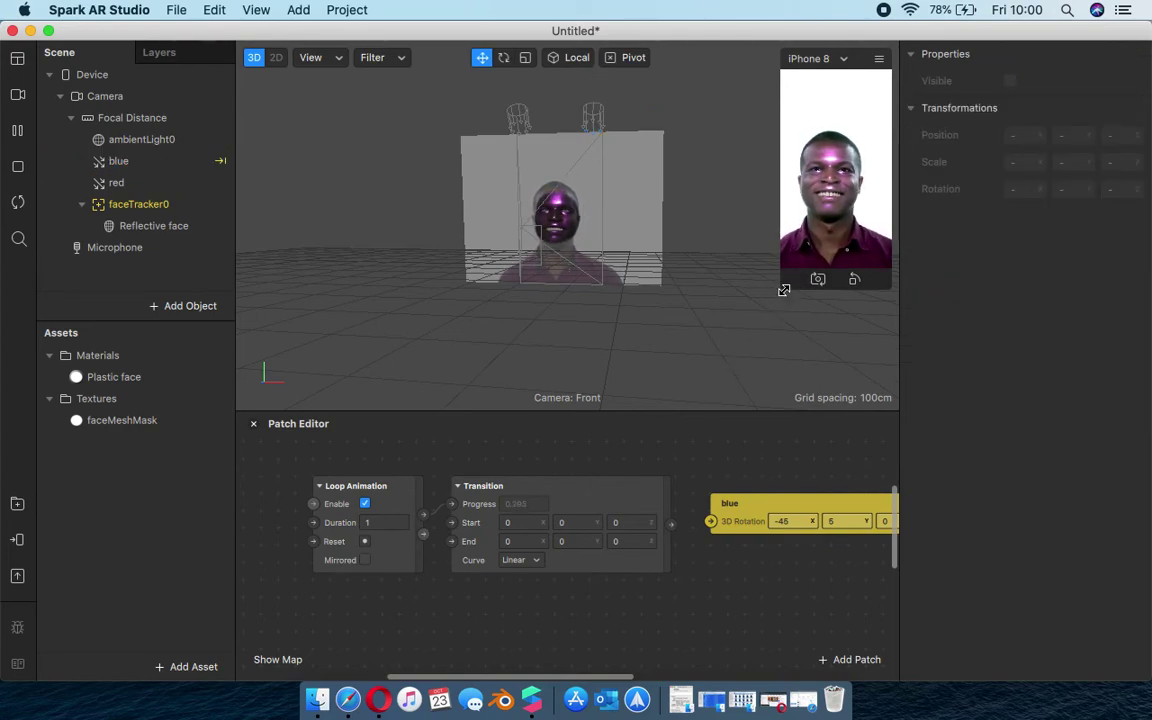
drag(789, 284, 713, 394)
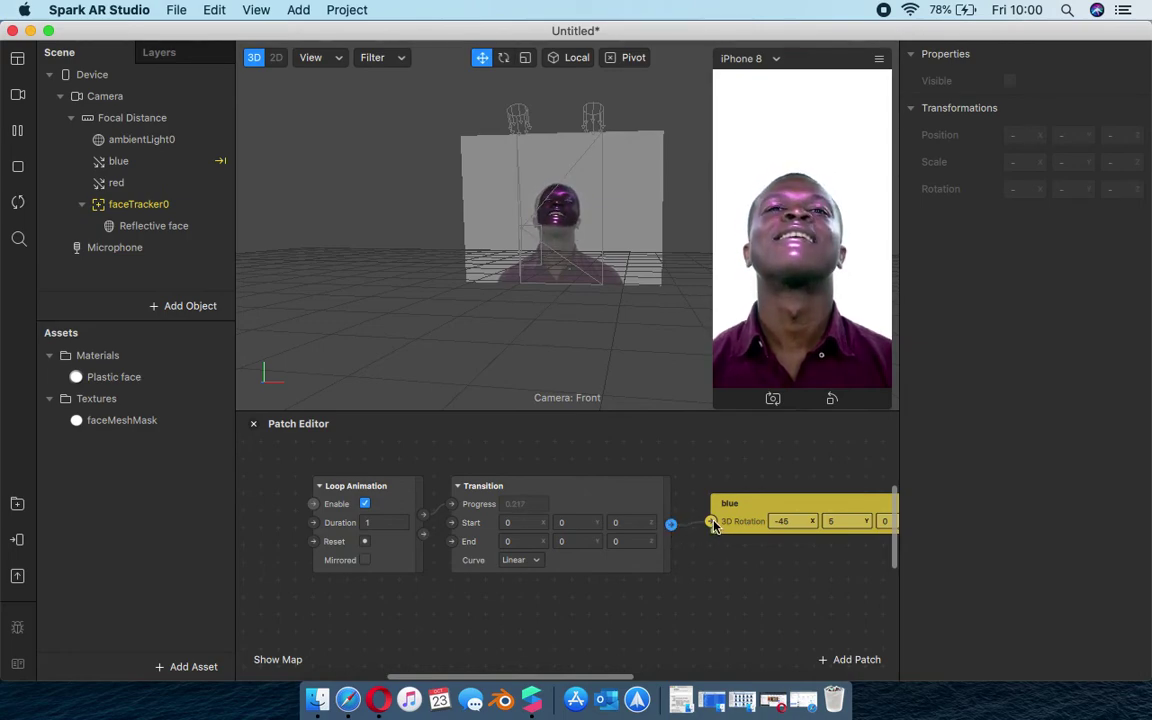
drag(714, 527, 713, 524)
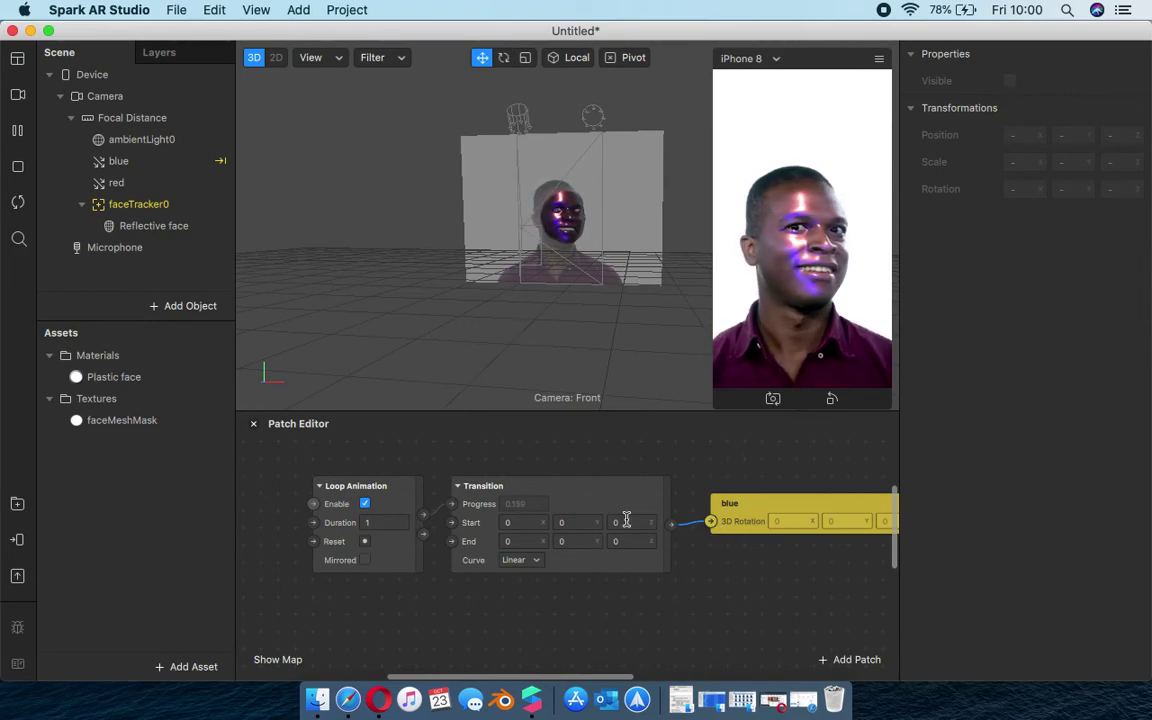
- Set the Transition patch's End Y value to 360 and the Loop Animation's Duration to 3
click(578, 542)
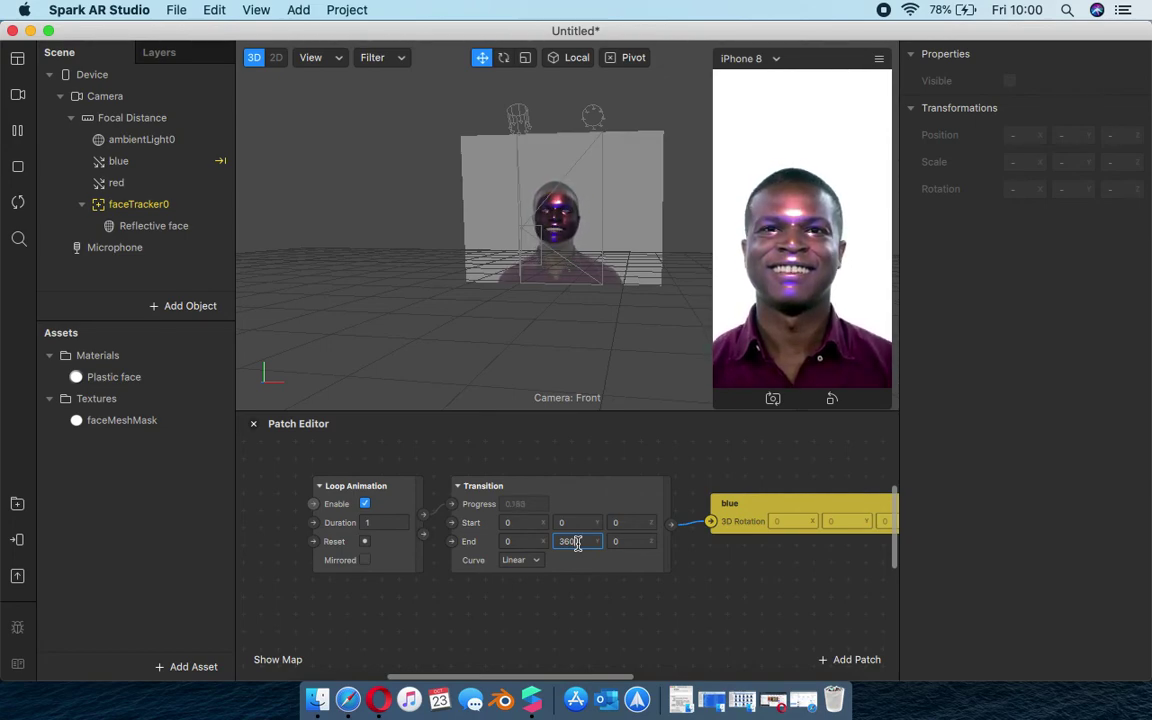
key(Return)
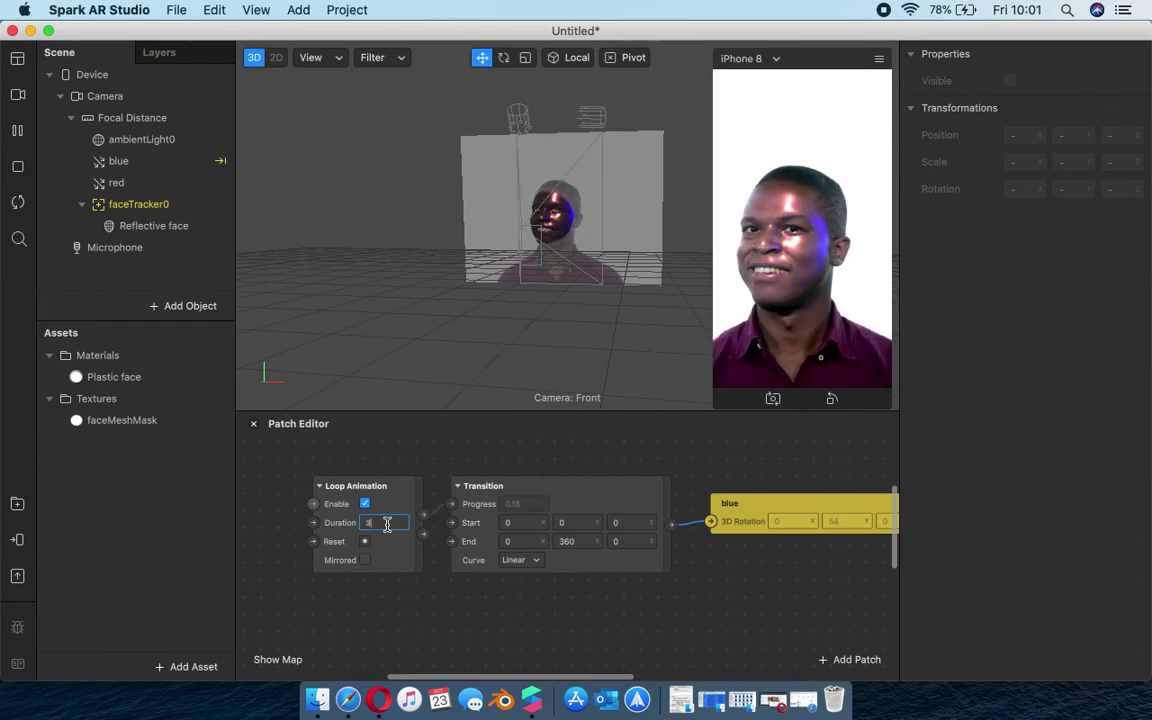
key(Tab)
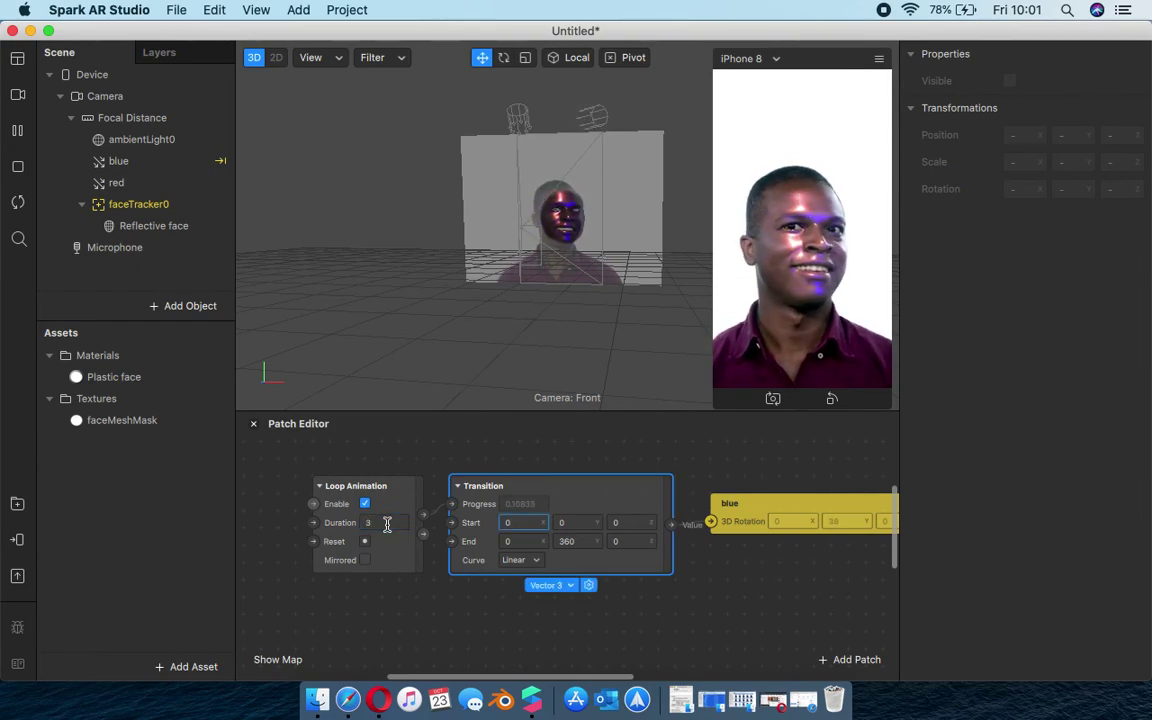